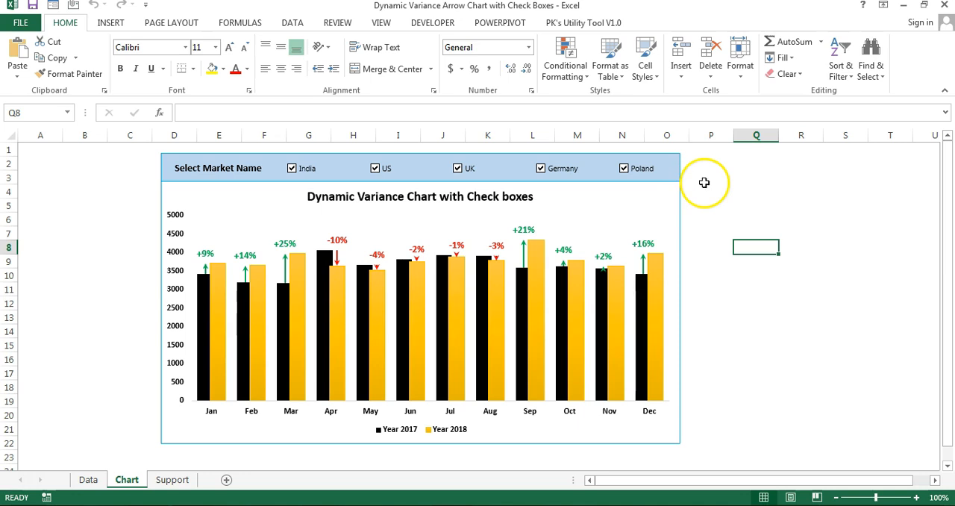
Step: Review the Market Name, Year, Month and Sales columns on the Data sheet
{"action": "left_click", "coordinate": [88, 479]}
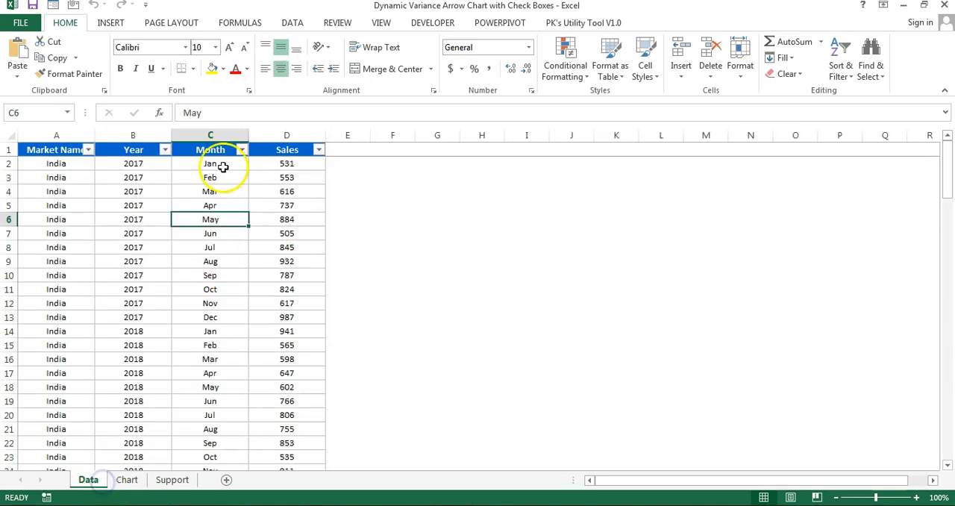
{"action": "left_click", "coordinate": [200, 150]}
{"action": "scroll", "coordinate": [112, 198], "scroll_direction": "down", "scroll_amount": 2}
{"action": "scroll", "coordinate": [127, 209], "scroll_direction": "up", "scroll_amount": 2}
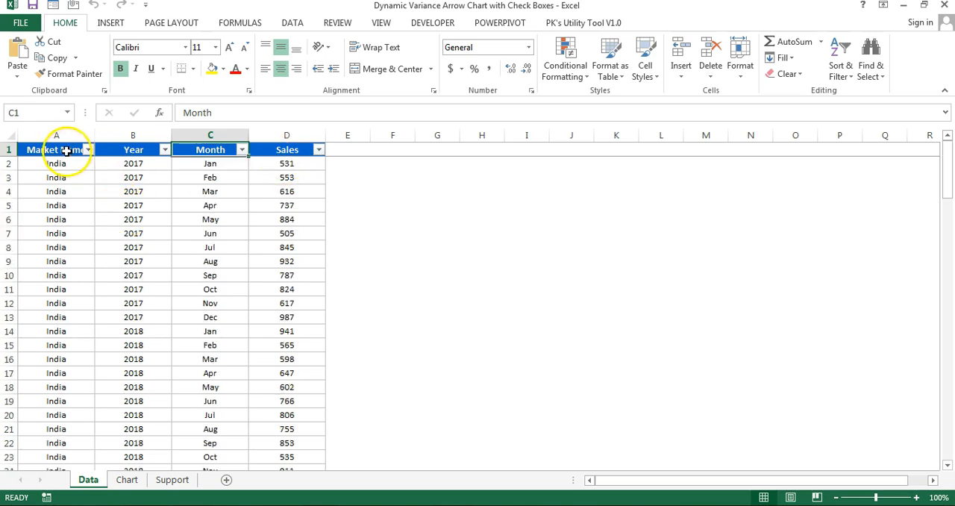
{"action": "left_click_drag", "start_coordinate": [65, 151], "coordinate": [60, 289]}
{"action": "left_click", "coordinate": [136, 149]}
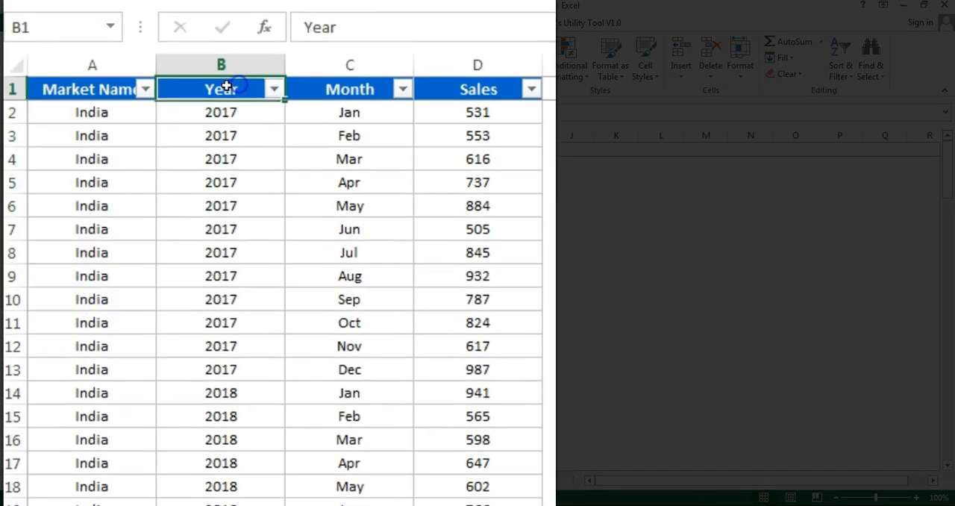
Step: Examine the filter values of the Market Name, Year, Month and Sales columns, and return to the Chart sheet
{"action": "left_click", "coordinate": [147, 90]}
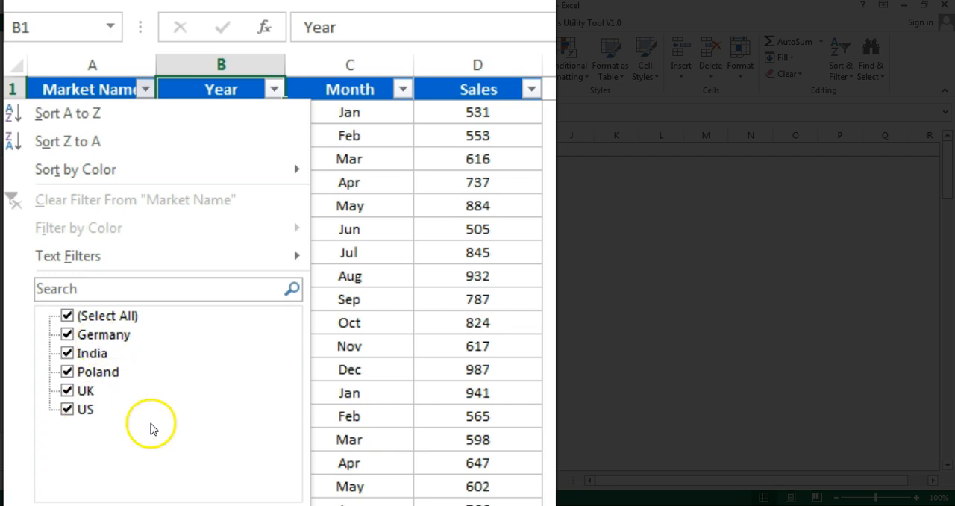
{"action": "left_click", "coordinate": [246, 505]}
{"action": "left_click", "coordinate": [274, 89]}
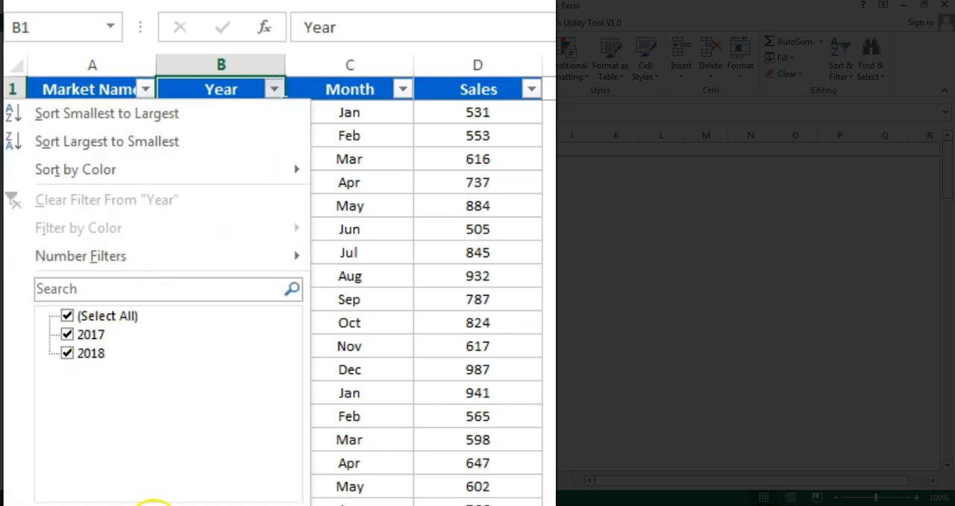
{"action": "left_click", "coordinate": [153, 505]}
{"action": "left_click", "coordinate": [403, 88]}
{"action": "left_click_drag", "start_coordinate": [393, 369], "coordinate": [392, 420]}
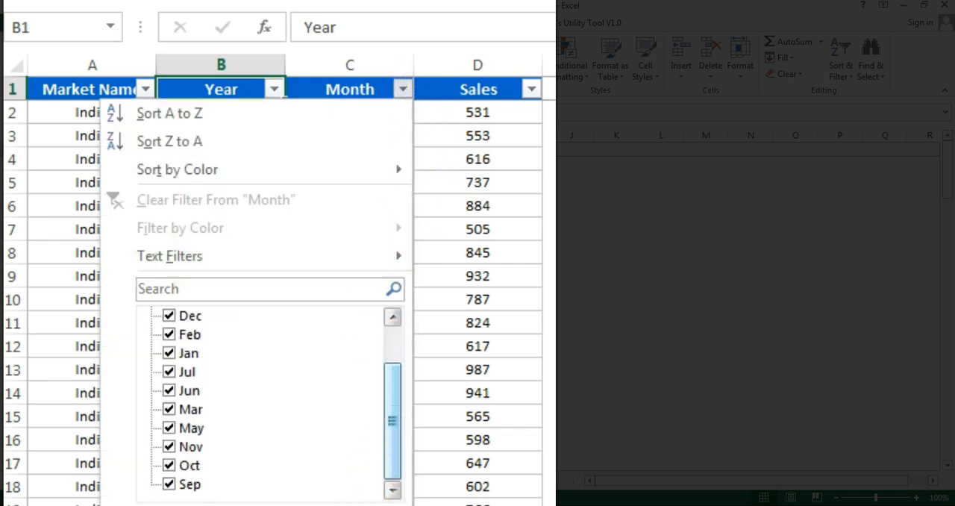
{"action": "key", "text": "Escape"}
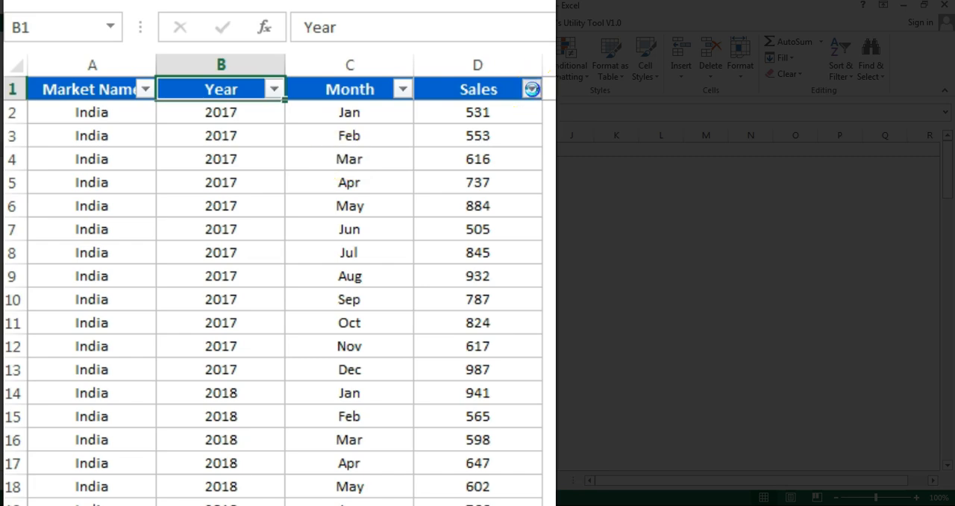
{"action": "left_click", "coordinate": [532, 88]}
{"action": "left_click_drag", "start_coordinate": [521, 339], "coordinate": [514, 467]}
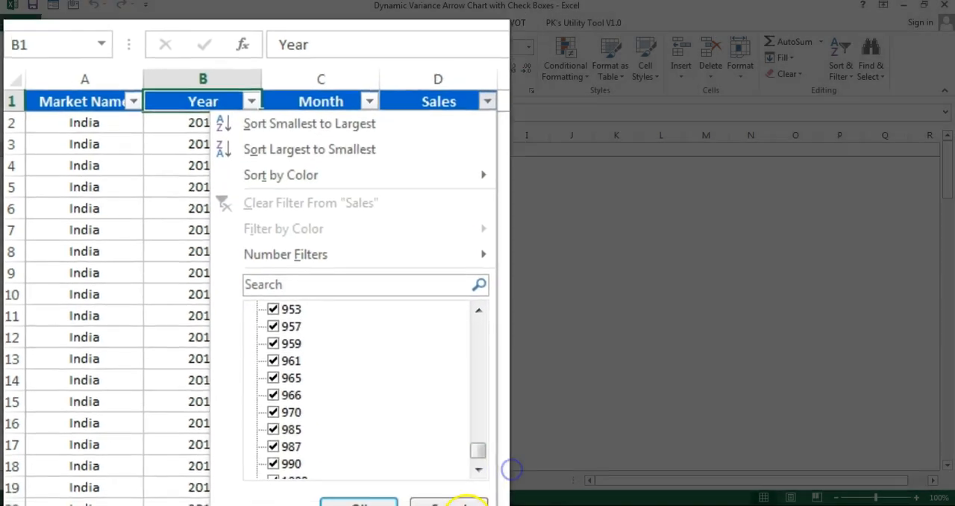
{"action": "left_click", "coordinate": [481, 499]}
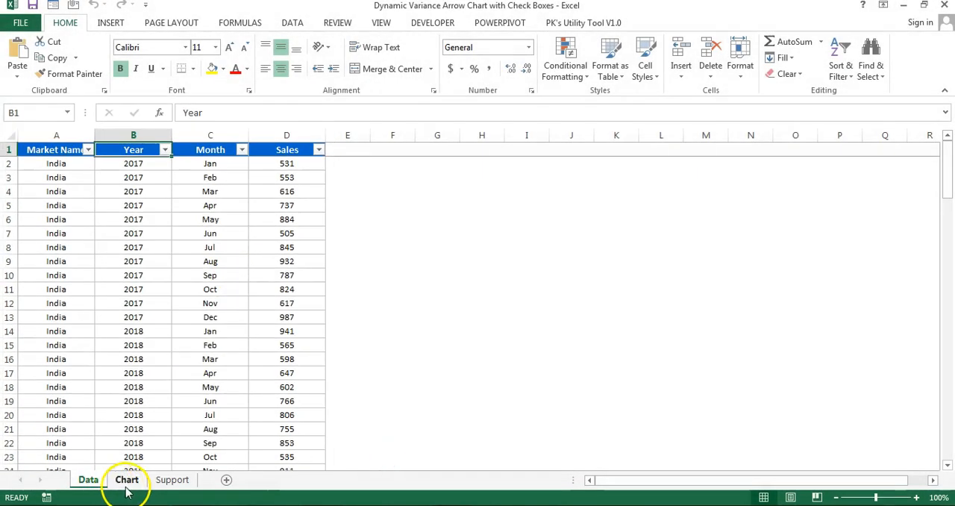
{"action": "left_click", "coordinate": [127, 479]}
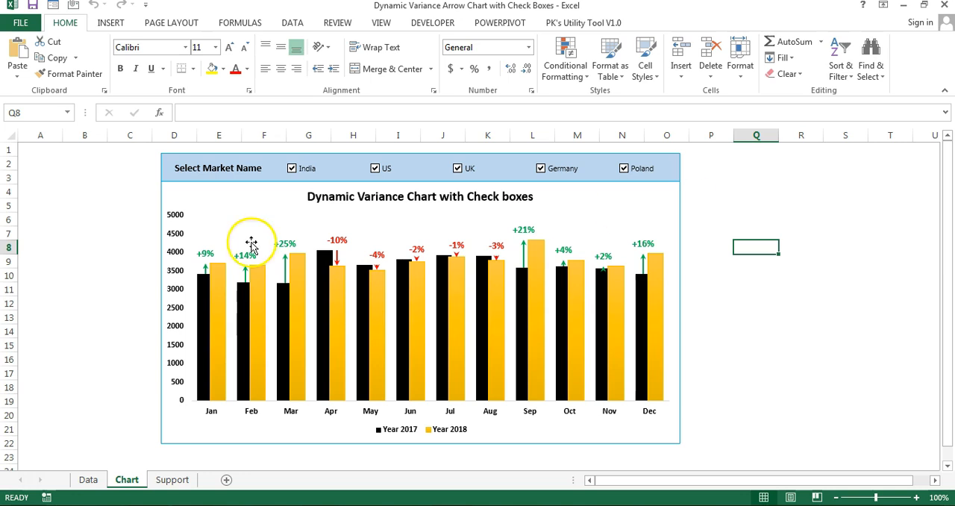
Step: Copy the entire table from the Data sheet and paste it at A1 of a new workbook
{"action": "left_click", "coordinate": [88, 480]}
{"action": "left_click", "coordinate": [199, 203]}
{"action": "left_click", "coordinate": [209, 149]}
{"action": "key", "text": "ctrl+a"}
{"action": "scroll", "coordinate": [209, 149], "scroll_direction": "down", "scroll_amount": 20}
{"action": "key", "text": "ctrl+c"}
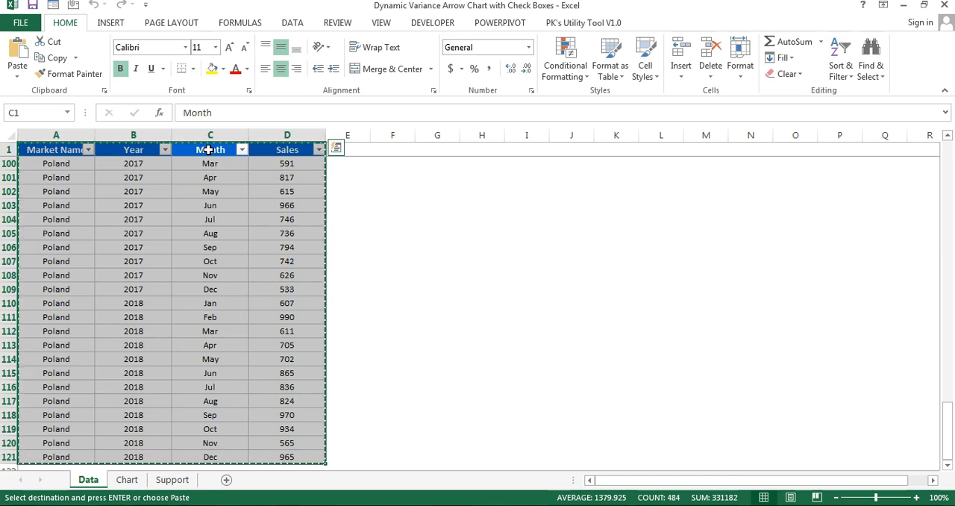
{"action": "key", "text": "ctrl+n"}
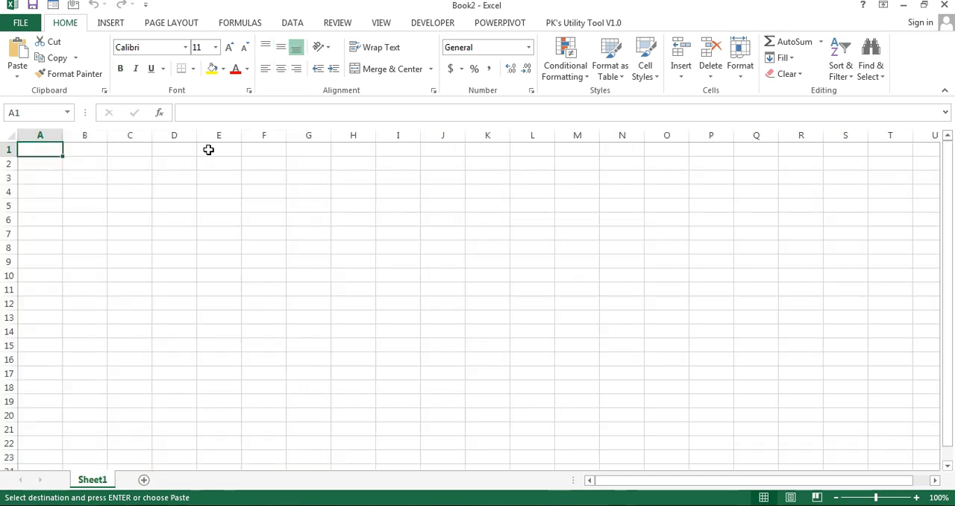
{"action": "key", "text": "ctrl+v"}
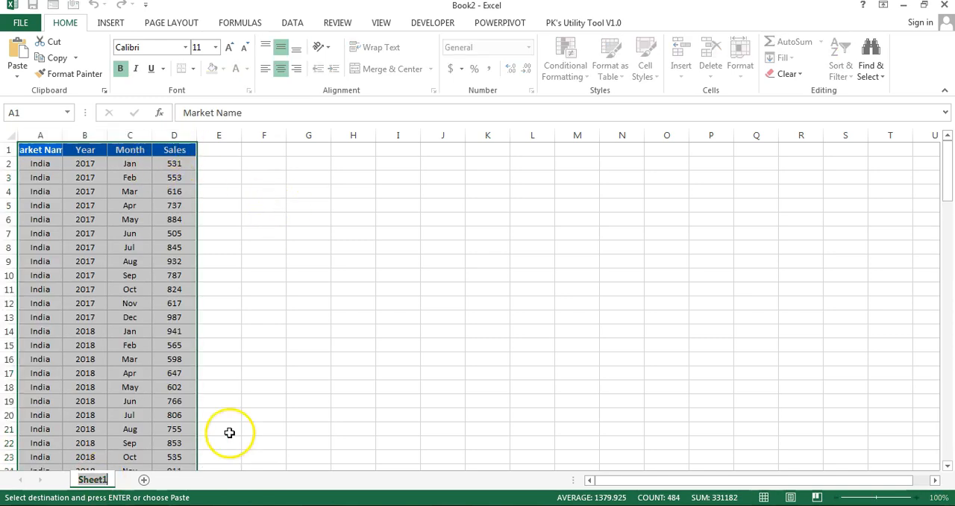
Step: Rename the sheet holding the pasted table as Data and add a second sheet named Support
{"action": "type", "text": "Data"}
{"action": "left_click", "coordinate": [139, 479]}
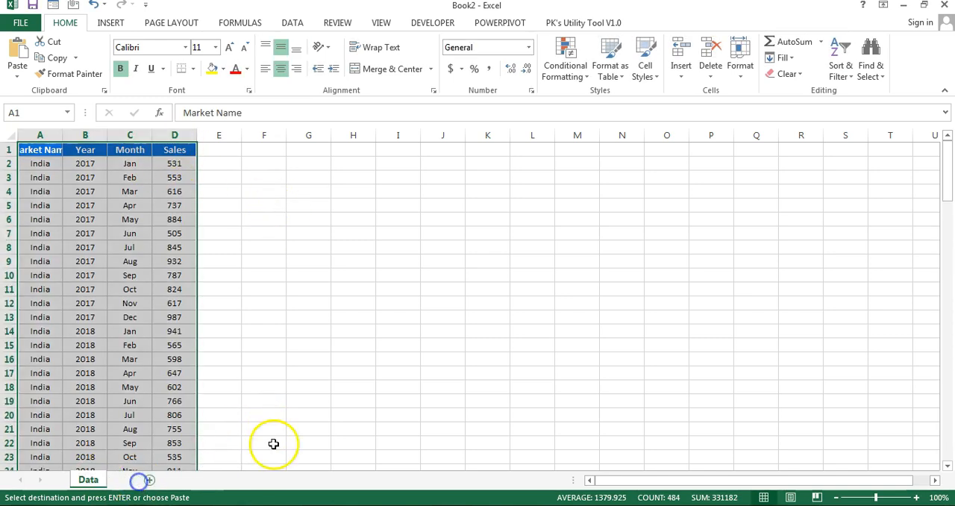
{"action": "double_click", "coordinate": [136, 483]}
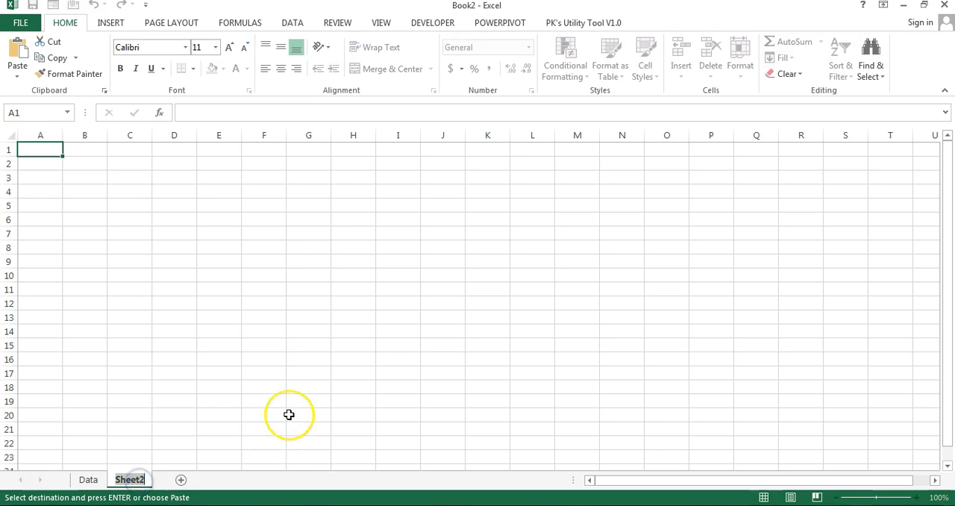
{"action": "type", "text": "Support"}
{"action": "key", "text": "Return"}
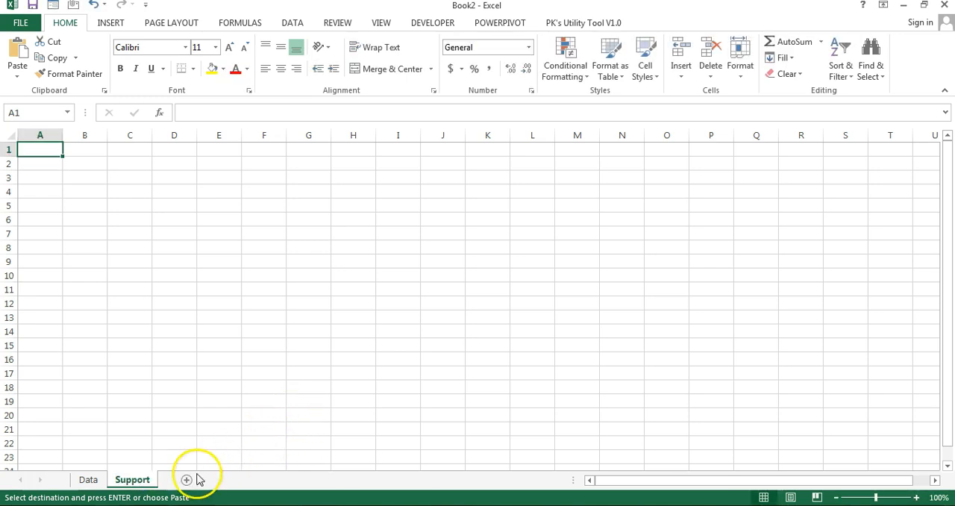
Step: Add a third sheet after Support and name it Chart
{"action": "left_click", "coordinate": [187, 480]}
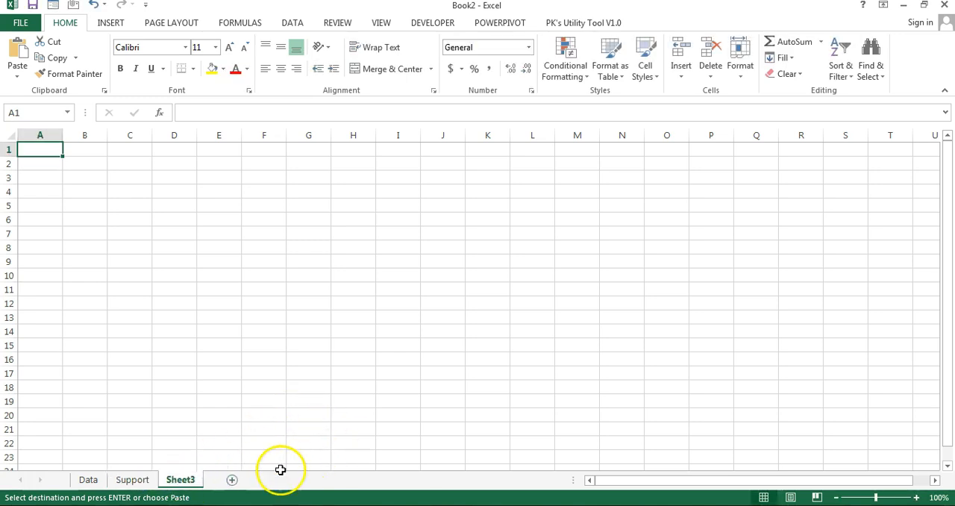
{"action": "double_click", "coordinate": [185, 481]}
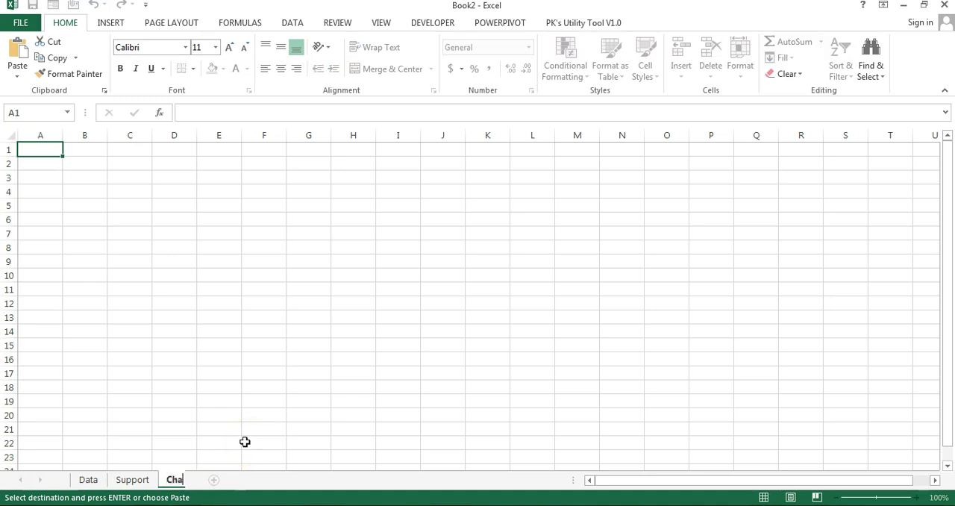
{"action": "type", "text": "Chart"}
{"action": "key", "text": "Return"}
Step: Hide the gridlines on the Chart sheet
{"action": "left_click", "coordinate": [314, 221]}
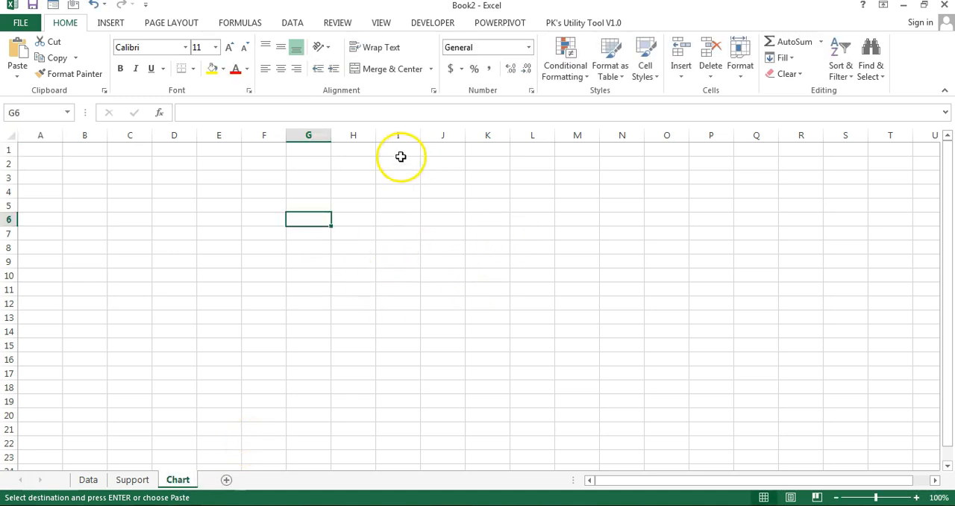
{"action": "left_click", "coordinate": [390, 25]}
{"action": "left_click", "coordinate": [164, 70]}
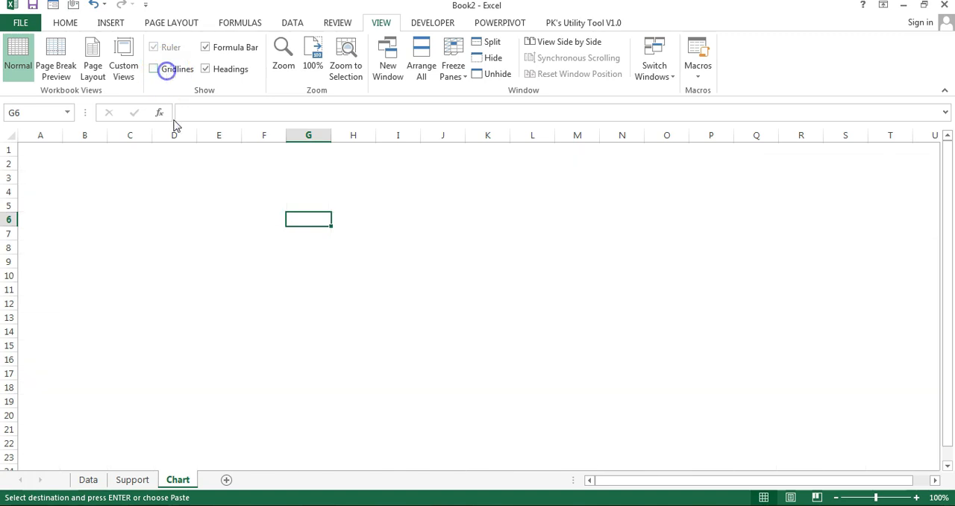
Step: On the Support sheet, enter the header Month in A1 and fill Jan through Dec into A2:A13
{"action": "left_click", "coordinate": [138, 481]}
{"action": "left_click", "coordinate": [133, 481]}
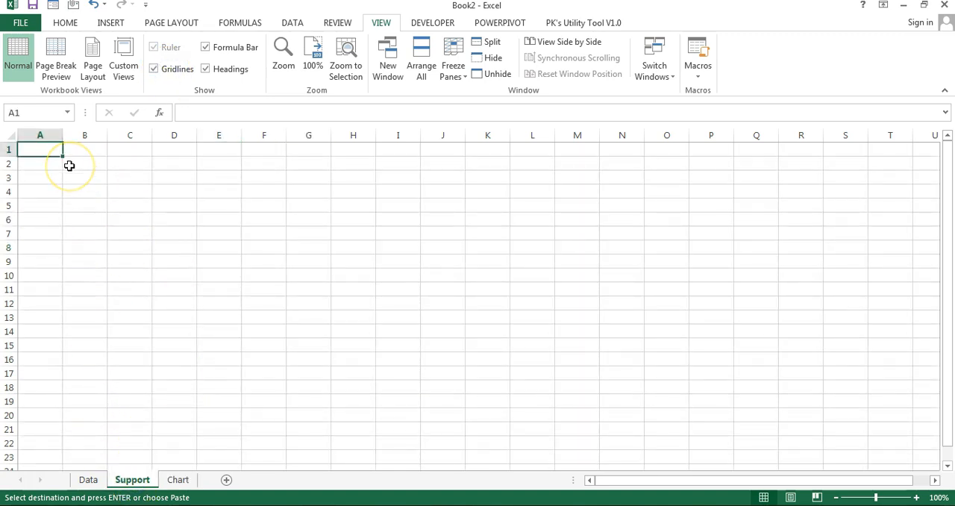
{"action": "type", "text": "Month"}
{"action": "key", "text": "Return"}
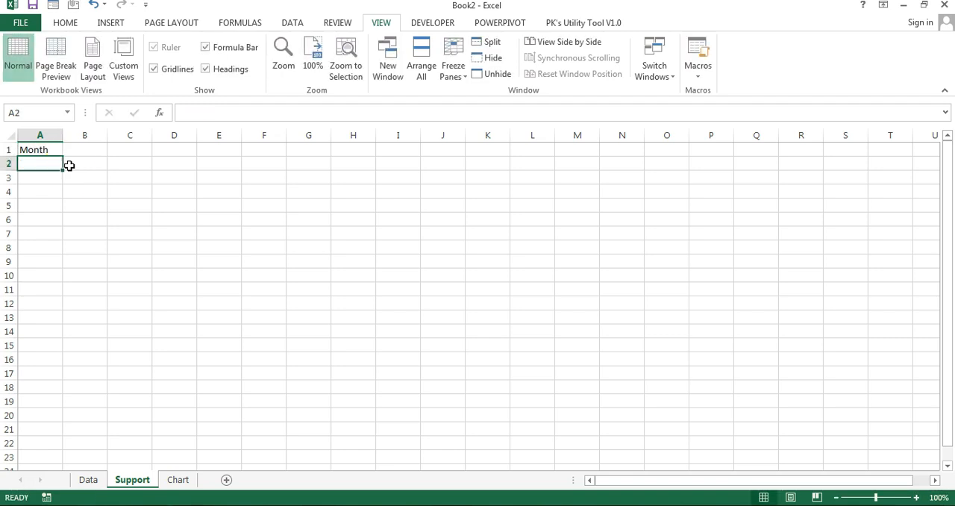
{"action": "type", "text": "Jan"}
{"action": "key", "text": "Return"}
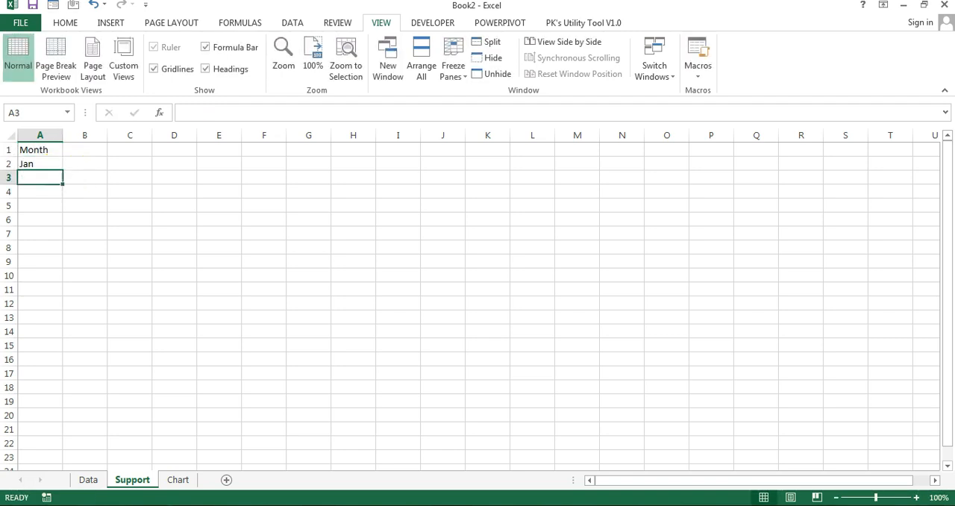
{"action": "left_click", "coordinate": [34, 164]}
{"action": "left_click_drag", "start_coordinate": [62, 171], "coordinate": [59, 312]}
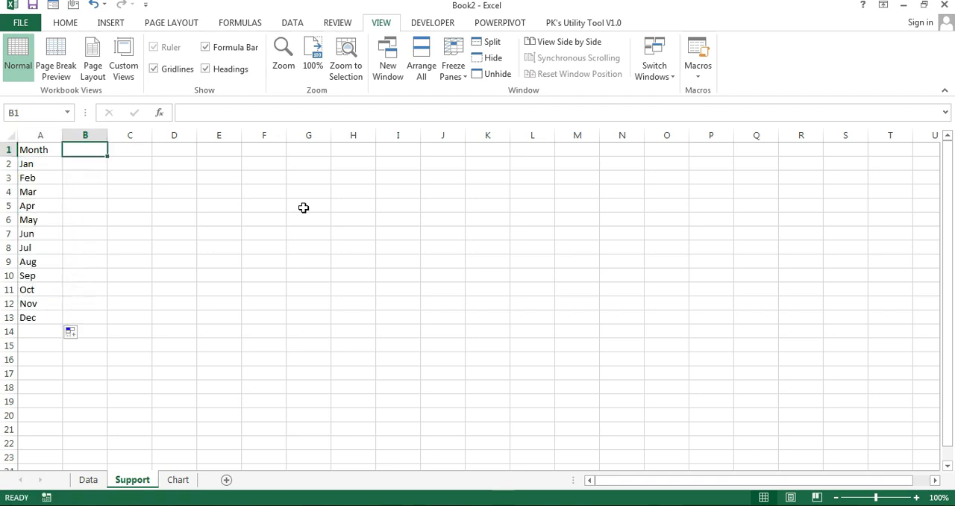
Step: Enter the headers Year 2017 in B1 and Year 2018 in C1 of the Support sheet
{"action": "type", "text": "Year 2017"}
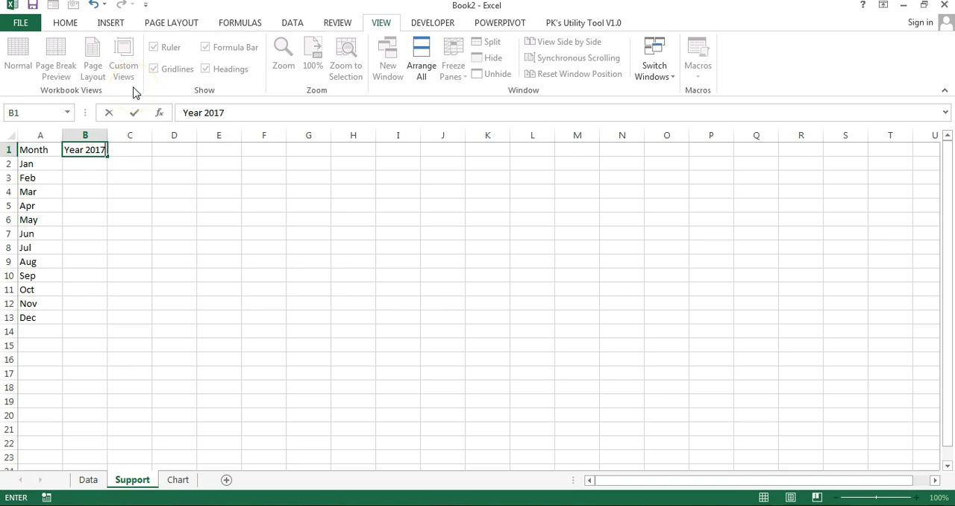
{"action": "key", "text": "Tab"}
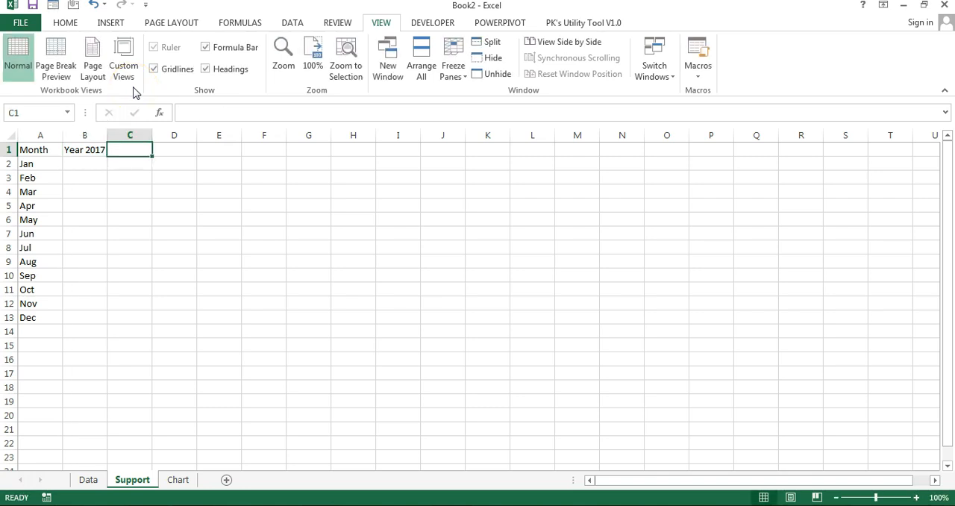
{"action": "type", "text": "Y"}
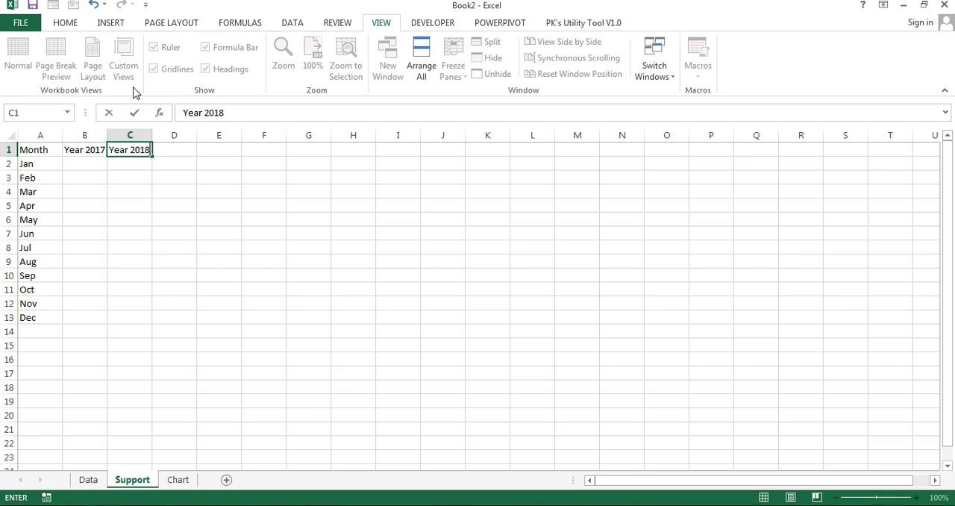
{"action": "type", "text": "ear 2018"}
Step: Insert a check box form control on the Chart sheet around cells G5:H6
{"action": "left_click", "coordinate": [178, 480]}
{"action": "left_click", "coordinate": [178, 480]}
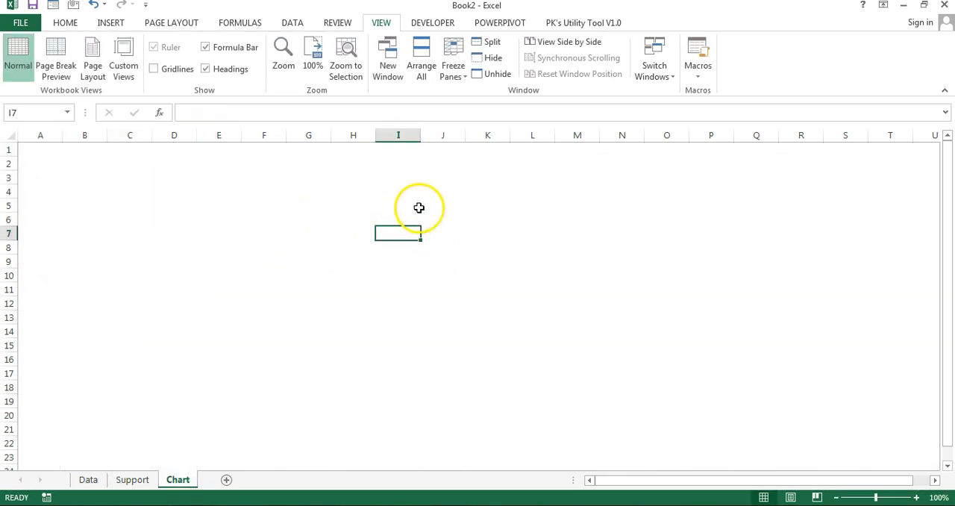
{"action": "left_click", "coordinate": [488, 235]}
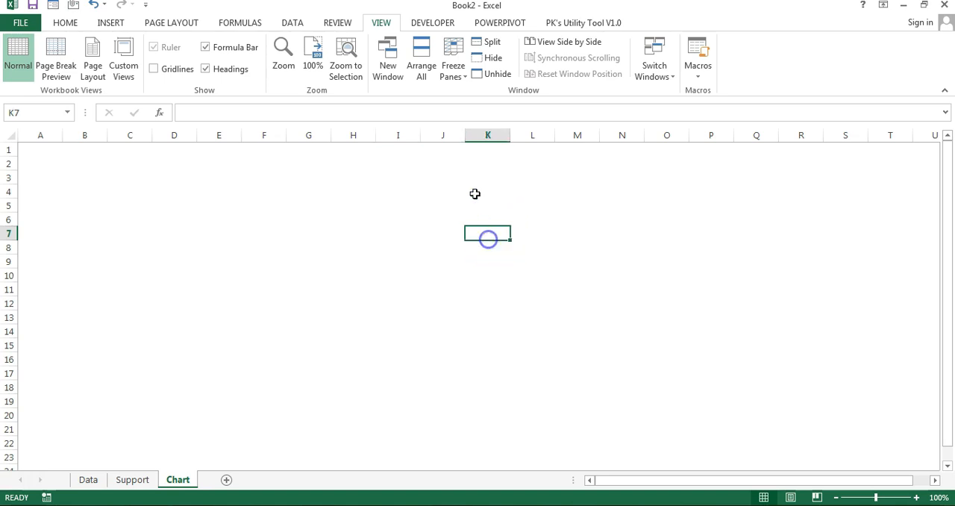
{"action": "left_click", "coordinate": [436, 21]}
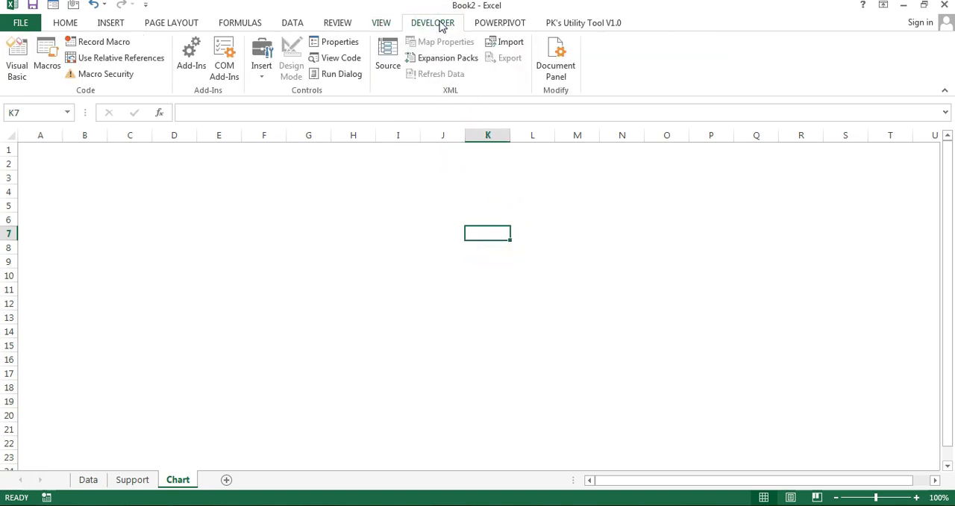
{"action": "left_click", "coordinate": [262, 75]}
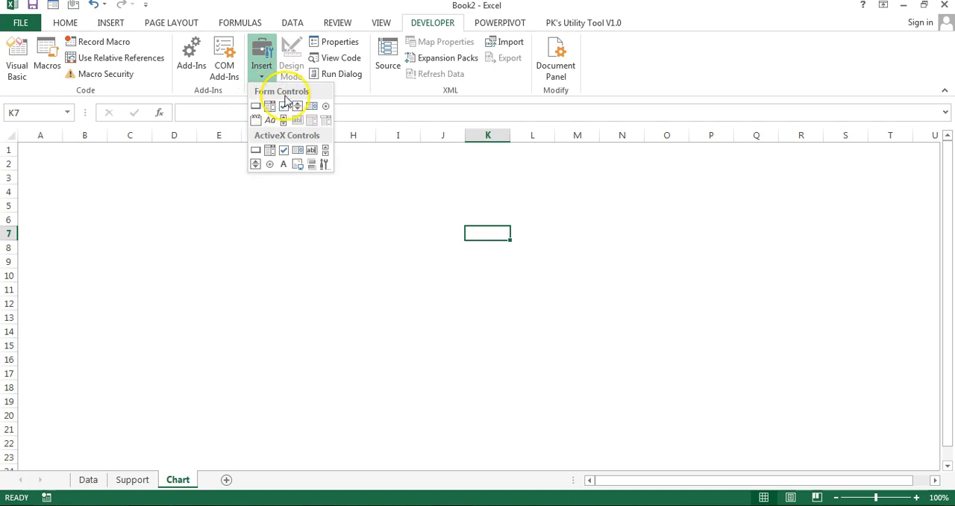
{"action": "left_click", "coordinate": [285, 108]}
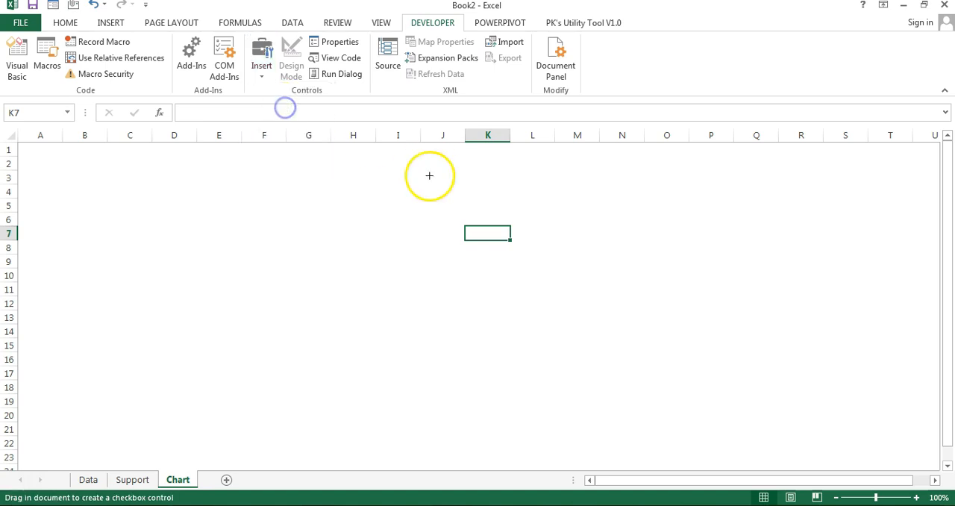
{"action": "left_click", "coordinate": [306, 207]}
Step: Replace the check box's caption with India
{"action": "left_click", "coordinate": [324, 215]}
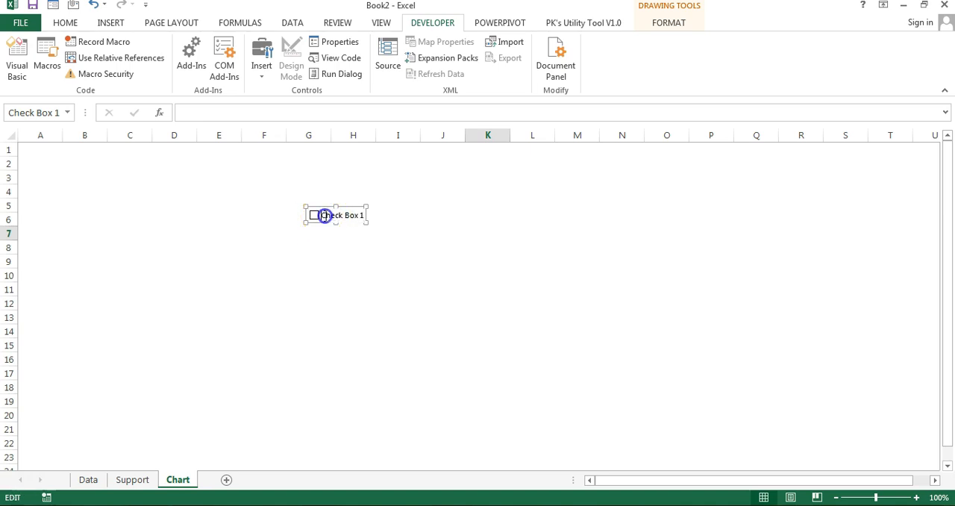
{"action": "left_click", "coordinate": [359, 215]}
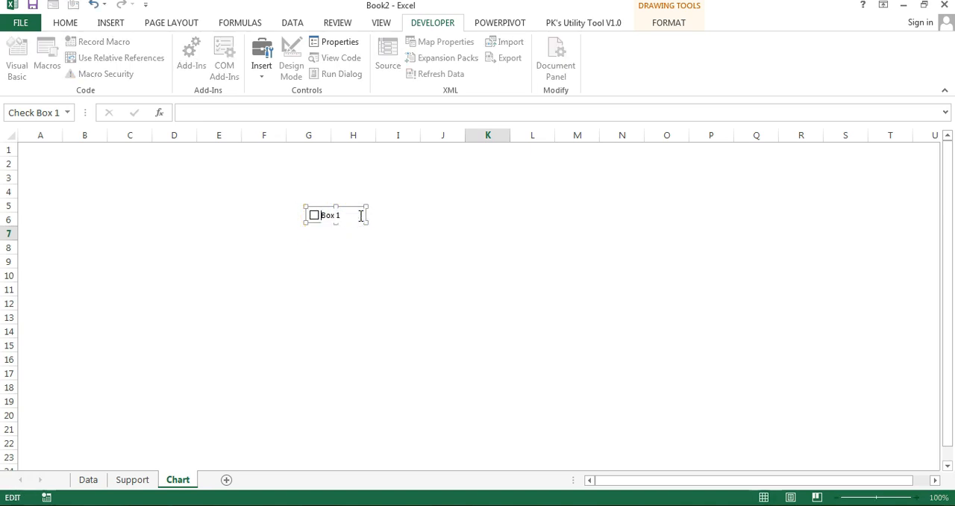
{"action": "right_click", "coordinate": [337, 217]}
{"action": "left_click", "coordinate": [360, 222]}
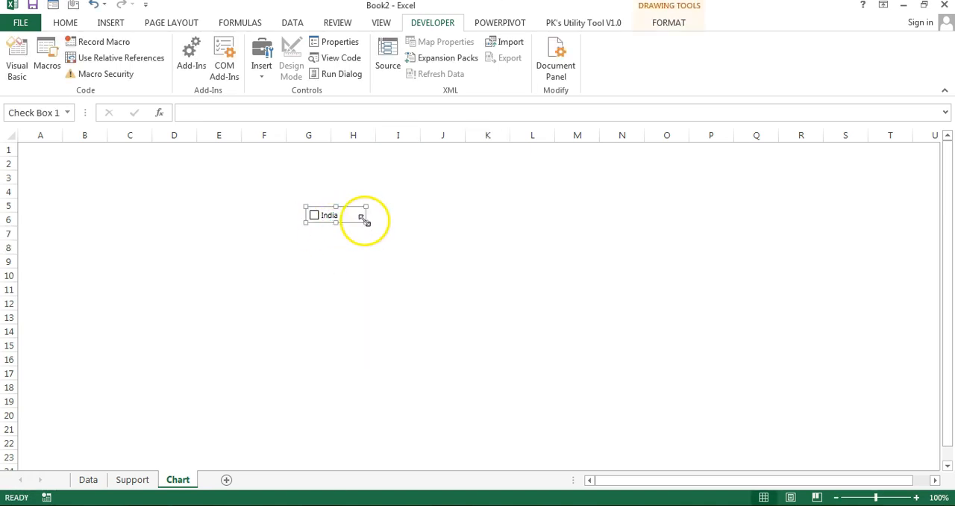
Step: Duplicate the India check box and place the copy directly to its right in the same row
{"action": "left_click", "coordinate": [445, 238]}
{"action": "key", "text": "ctrl+v"}
{"action": "left_click_drag", "start_coordinate": [462, 241], "coordinate": [406, 226]}
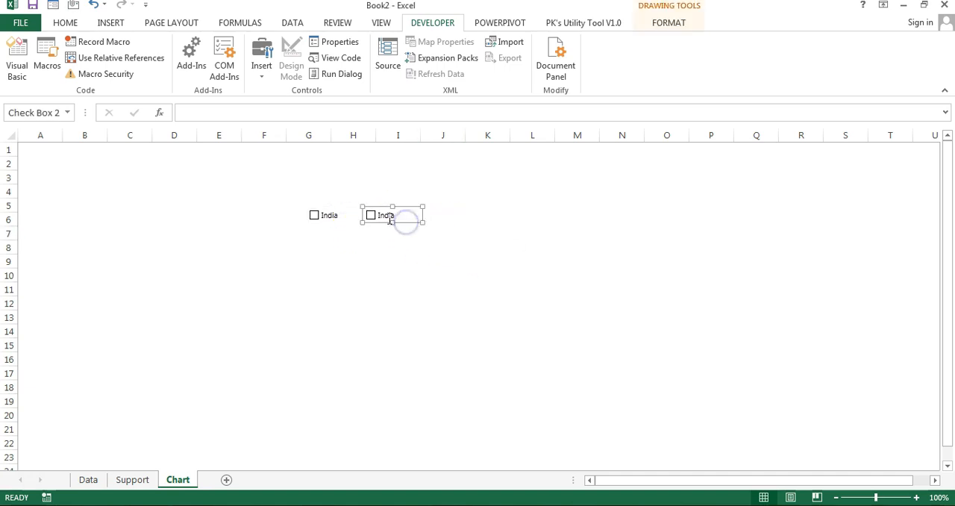
Step: Replace the caption of the duplicated check box with US
{"action": "left_click", "coordinate": [389, 218]}
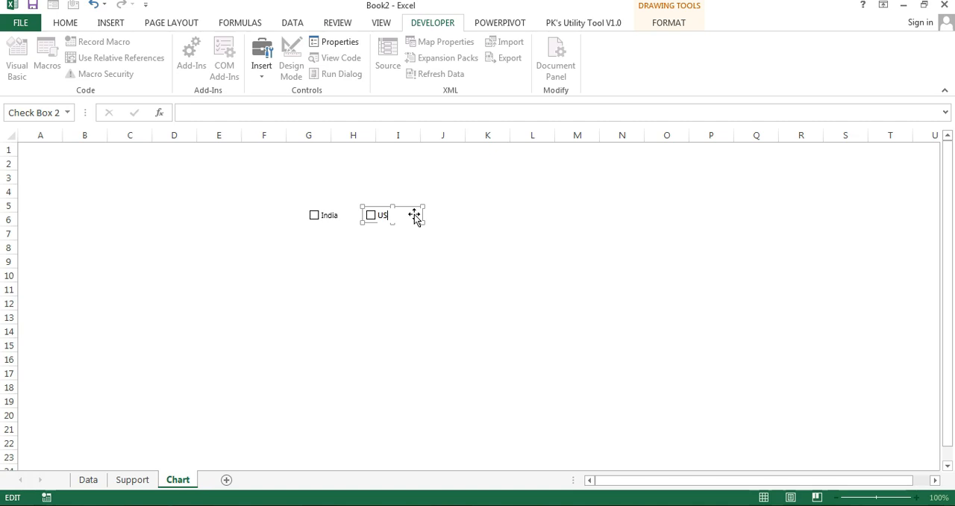
{"action": "left_click", "coordinate": [479, 258]}
Step: Consult the Market Name filter list on the Data sheet and add a UK check box on the Chart sheet by duplicating the US one
{"action": "left_click", "coordinate": [88, 479]}
{"action": "left_click", "coordinate": [55, 150]}
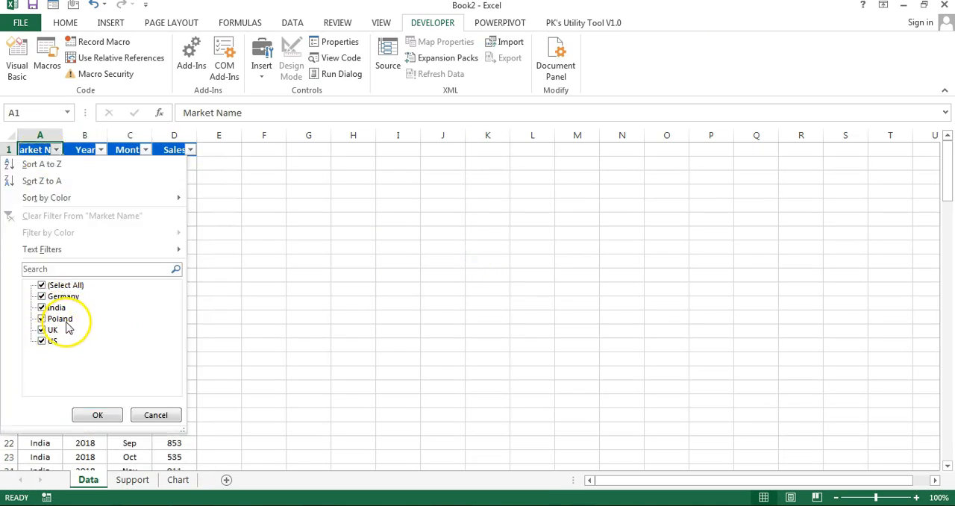
{"action": "left_click", "coordinate": [156, 415]}
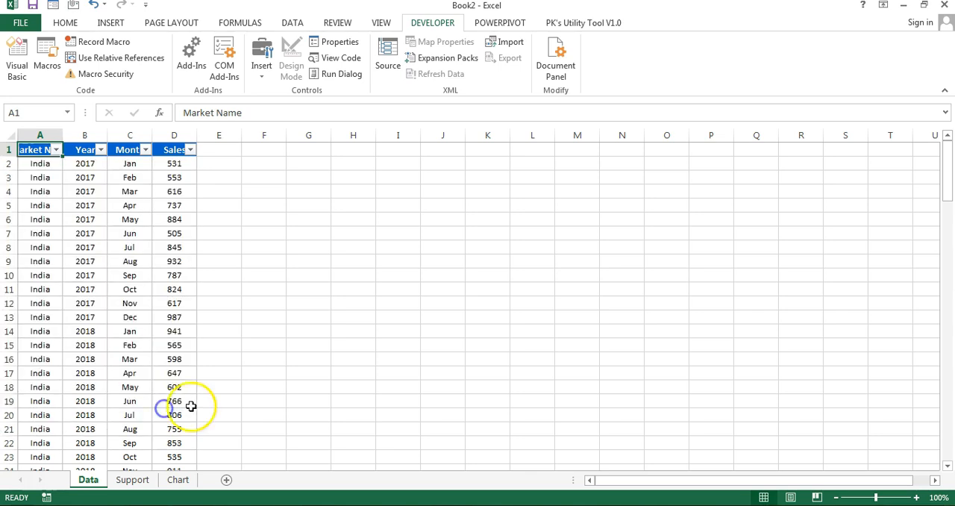
{"action": "left_click", "coordinate": [187, 481]}
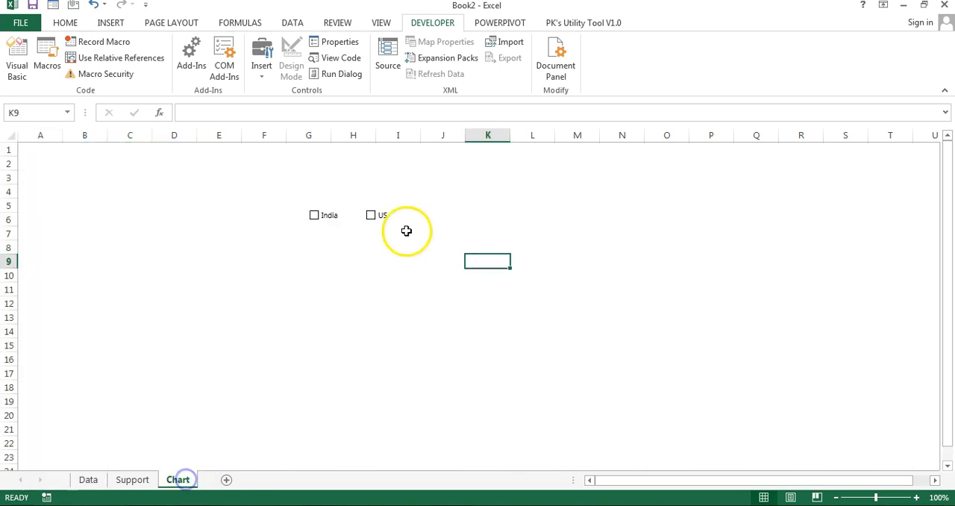
{"action": "left_click", "coordinate": [386, 218], "text": "ctrl"}
{"action": "key", "text": "ctrl+d"}
{"action": "left_click", "coordinate": [463, 217]}
{"action": "type", "text": "K"}
{"action": "left_click_drag", "start_coordinate": [421, 236], "coordinate": [612, 226]}
Step: Duplicate the check box two more times along the same row and caption the copies Germany and Poland
{"action": "key", "text": "ctrl+d"}
{"action": "left_click", "coordinate": [525, 217]}
{"action": "type", "text": "Germany"}
{"action": "key", "text": "ctrl+d"}
{"action": "left_click", "coordinate": [582, 216]}
{"action": "type", "text": "Poland"}
{"action": "left_click", "coordinate": [577, 275]}
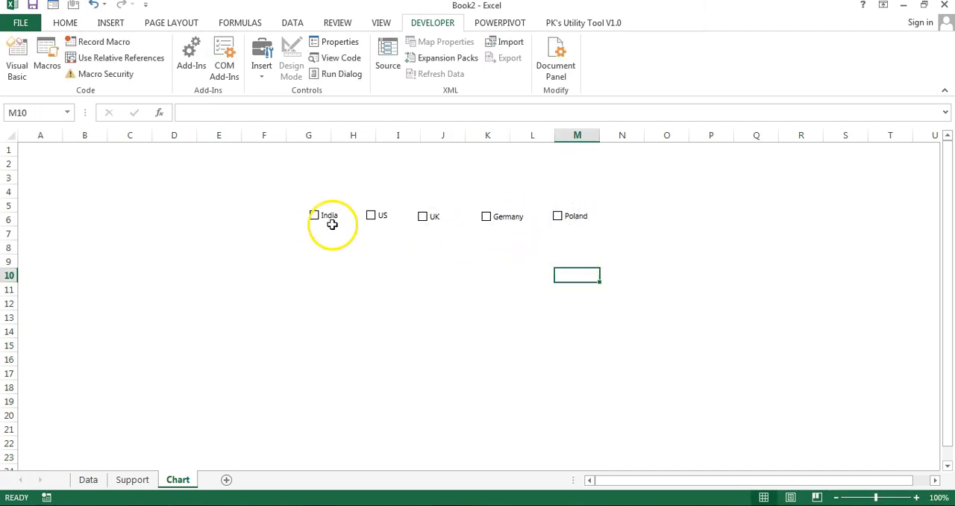
Step: Align the tops of all five market check boxes and distribute them horizontally
{"action": "right_click", "coordinate": [577, 217]}
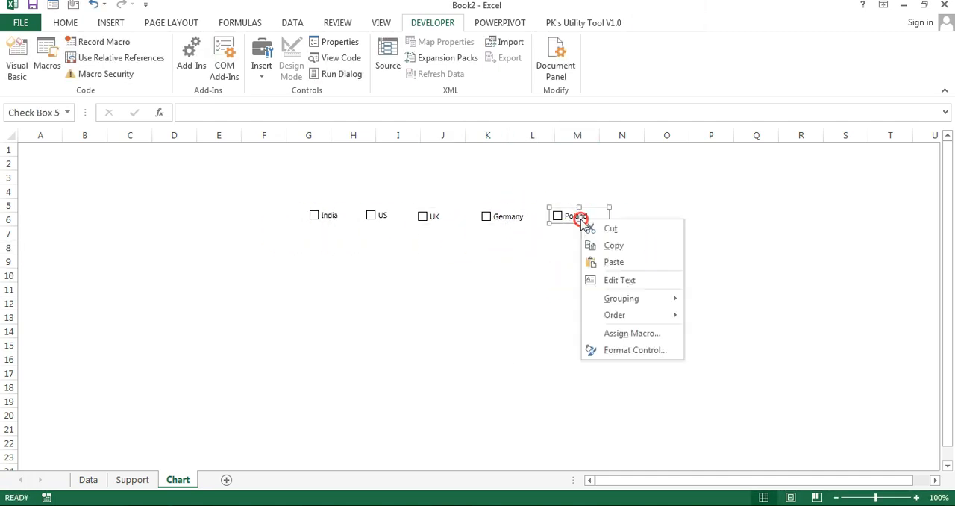
{"action": "key", "text": "Escape"}
{"action": "left_click", "coordinate": [505, 217], "text": "ctrl"}
{"action": "left_click", "coordinate": [432, 216], "text": "ctrl"}
{"action": "left_click", "coordinate": [380, 216], "text": "ctrl"}
{"action": "left_click", "coordinate": [328, 216], "text": "ctrl"}
{"action": "left_click", "coordinate": [672, 24]}
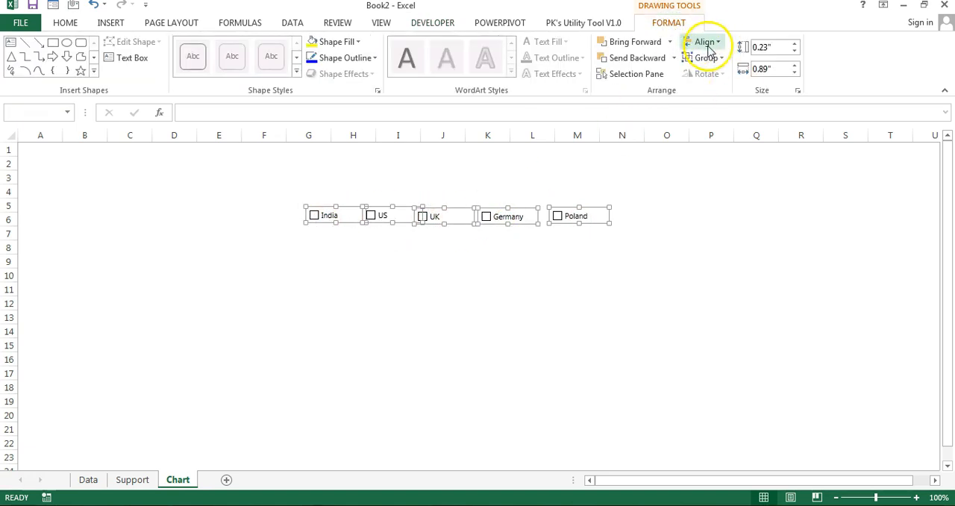
{"action": "left_click", "coordinate": [705, 41]}
{"action": "left_click", "coordinate": [739, 112]}
{"action": "left_click", "coordinate": [705, 42]}
{"action": "left_click", "coordinate": [762, 163]}
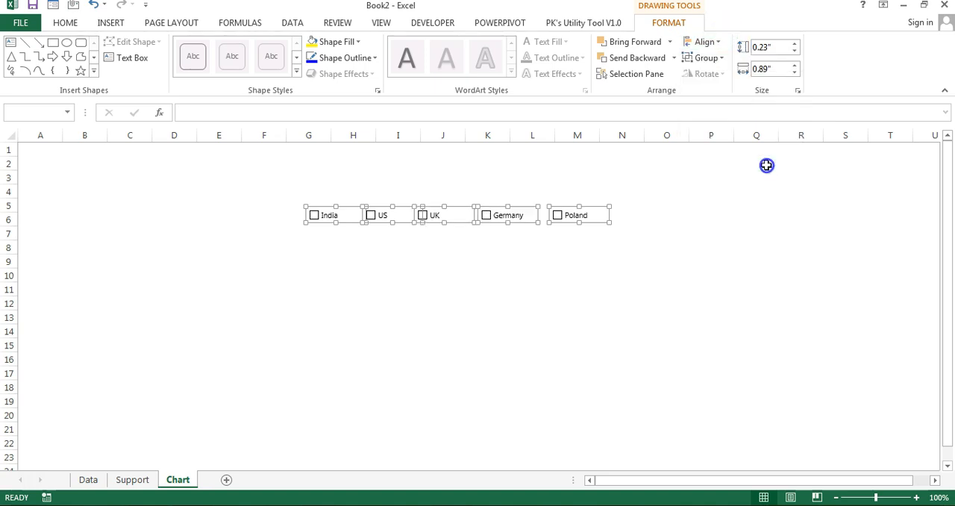
{"action": "left_click", "coordinate": [627, 275]}
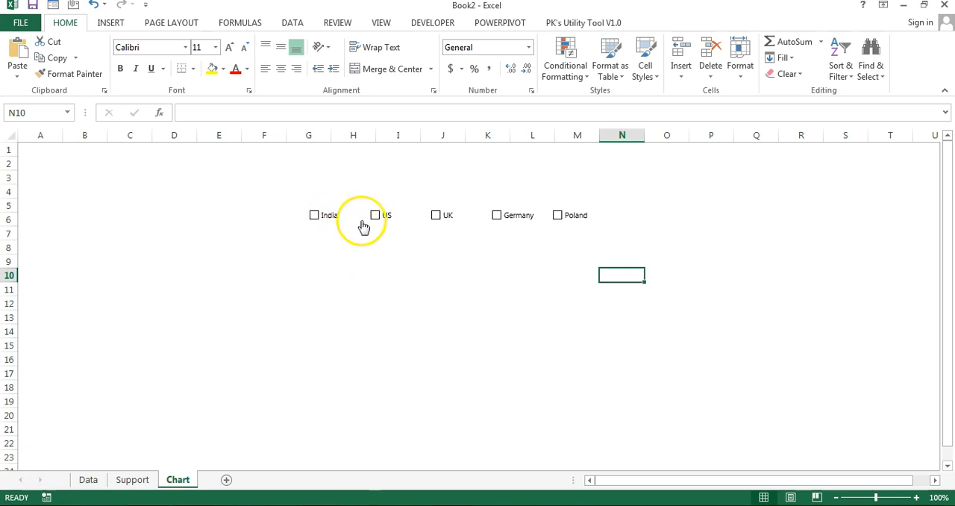
Step: Copy the market names from A2 downward on the Data sheet and paste them as values at Q1 of the Support sheet
{"action": "left_click", "coordinate": [133, 480]}
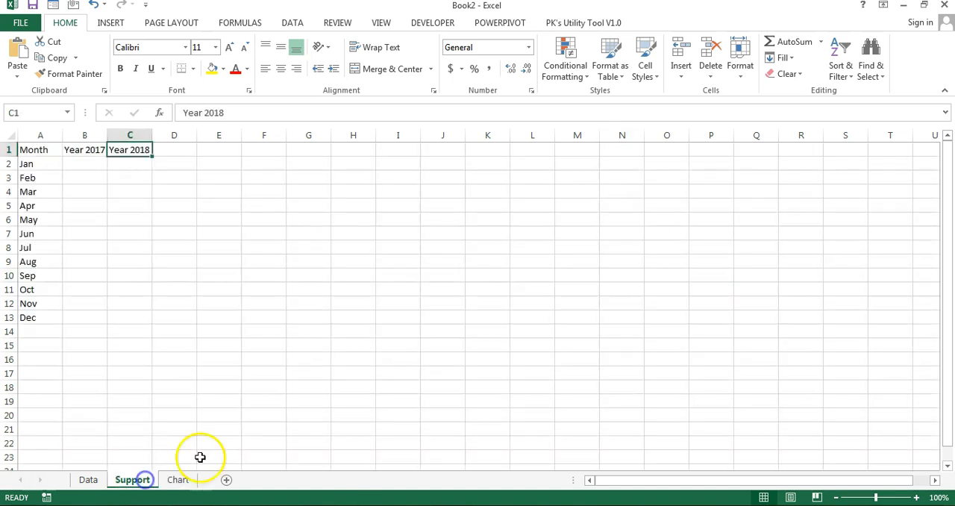
{"action": "left_click", "coordinate": [666, 149]}
{"action": "left_click", "coordinate": [754, 150]}
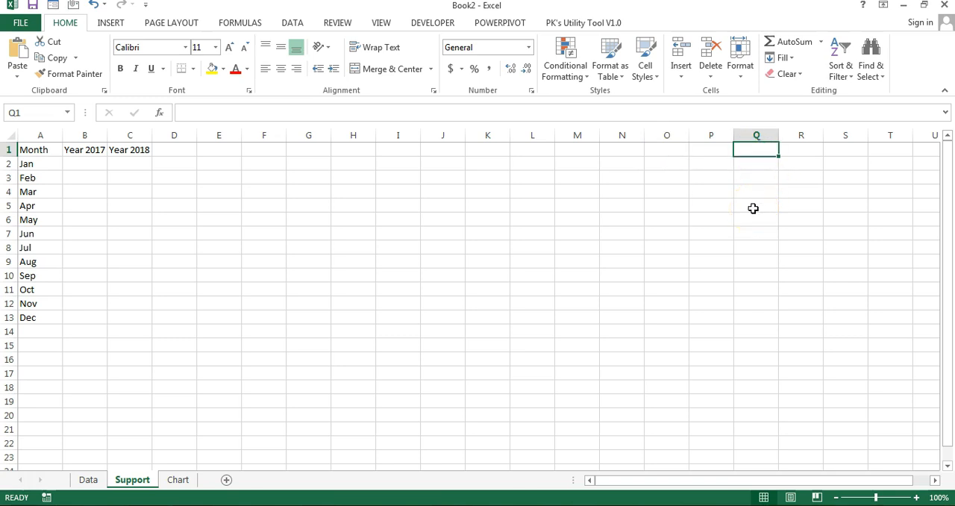
{"action": "left_click", "coordinate": [93, 480]}
{"action": "key", "text": "Tab"}
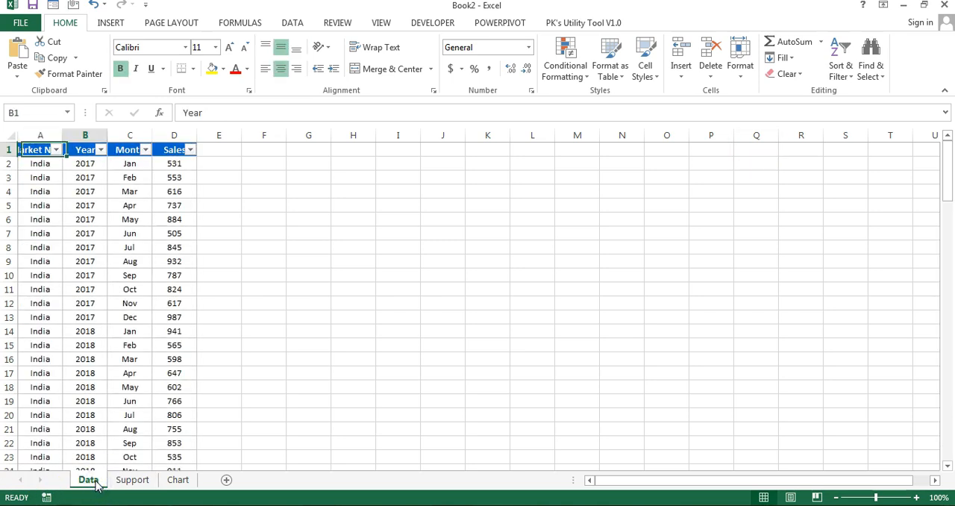
{"action": "key", "text": "Left"}
{"action": "key", "text": "Down"}
{"action": "key", "text": "ctrl+shift+Down"}
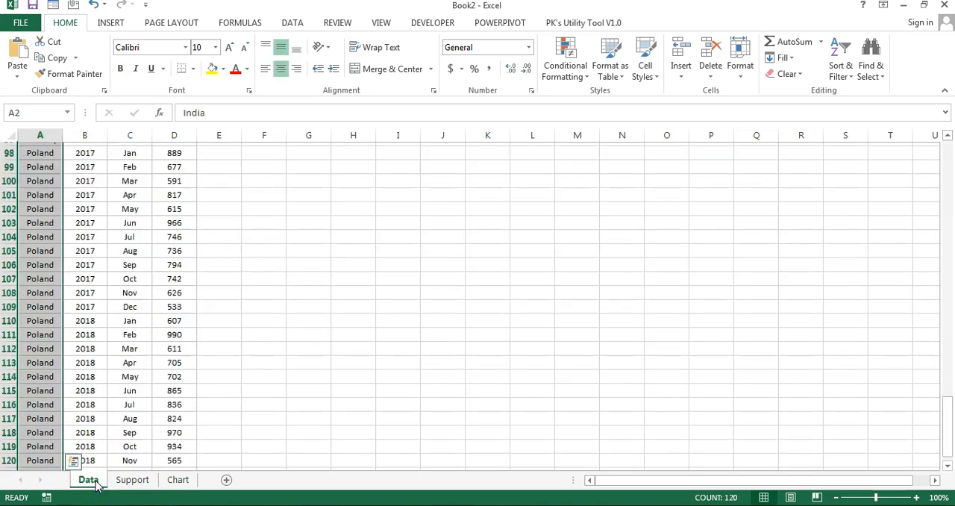
{"action": "key", "text": "ctrl+c"}
{"action": "left_click", "coordinate": [139, 480]}
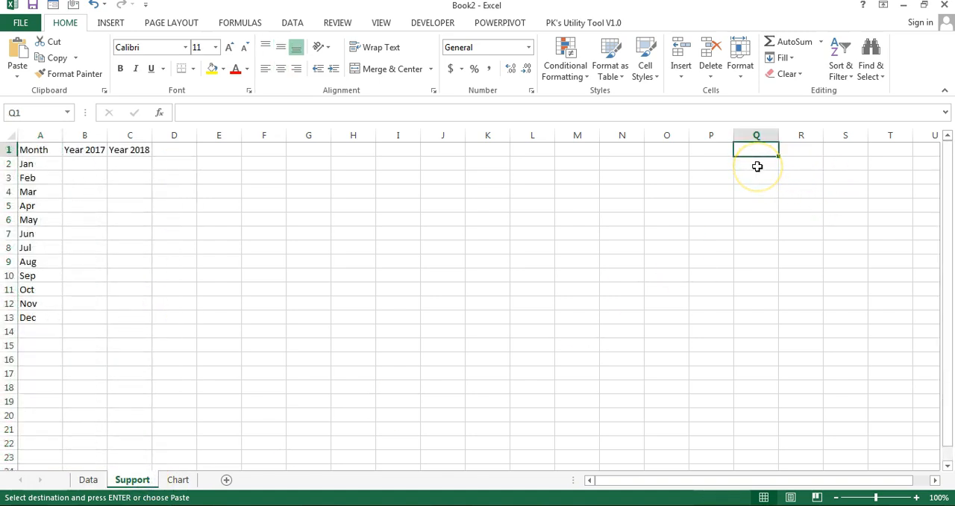
{"action": "key", "text": "ctrl+alt+v"}
{"action": "key", "text": "v"}
{"action": "key", "text": "Return"}
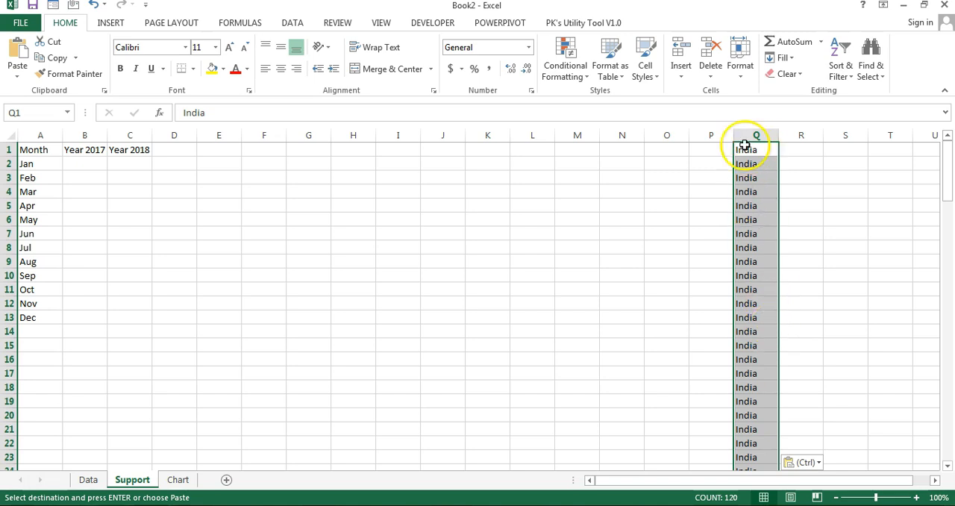
Step: Remove the duplicate market names from the pasted list in column Q
{"action": "left_click", "coordinate": [295, 21]}
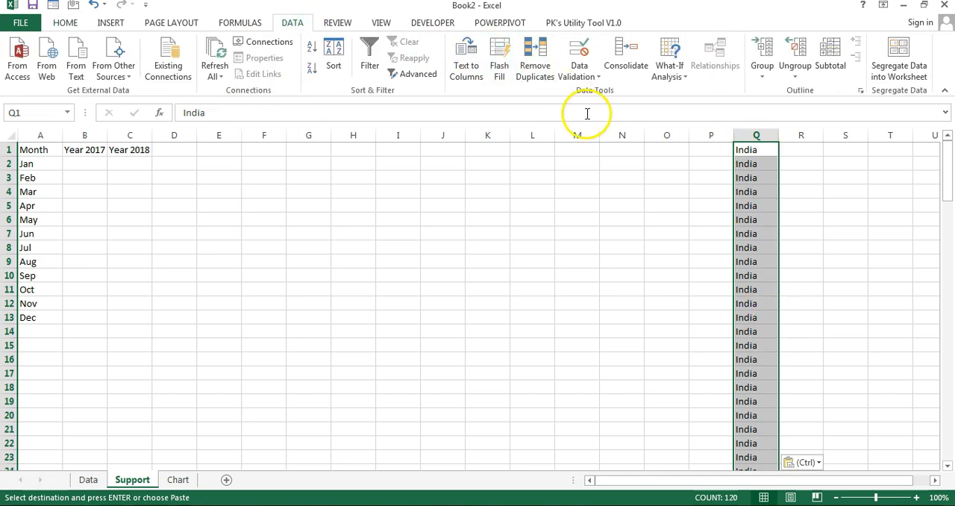
{"action": "left_click", "coordinate": [535, 64]}
{"action": "left_click", "coordinate": [431, 456]}
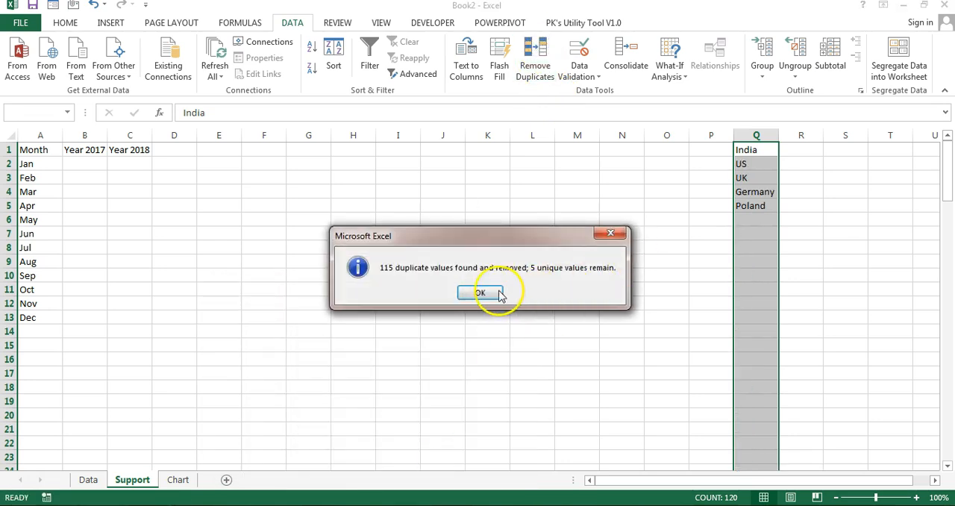
{"action": "left_click", "coordinate": [435, 291]}
{"action": "left_click_drag", "start_coordinate": [757, 146], "coordinate": [758, 208]}
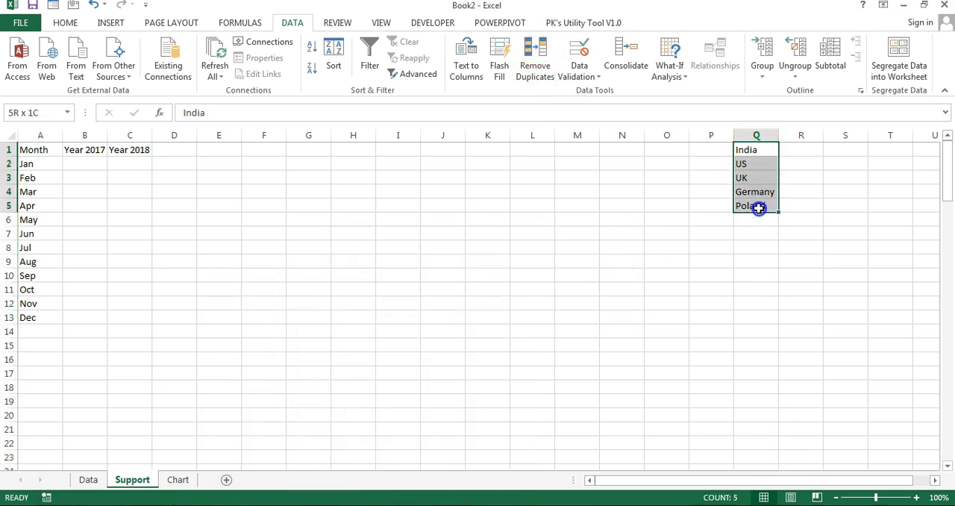
{"action": "left_click_drag", "start_coordinate": [802, 150], "coordinate": [804, 202]}
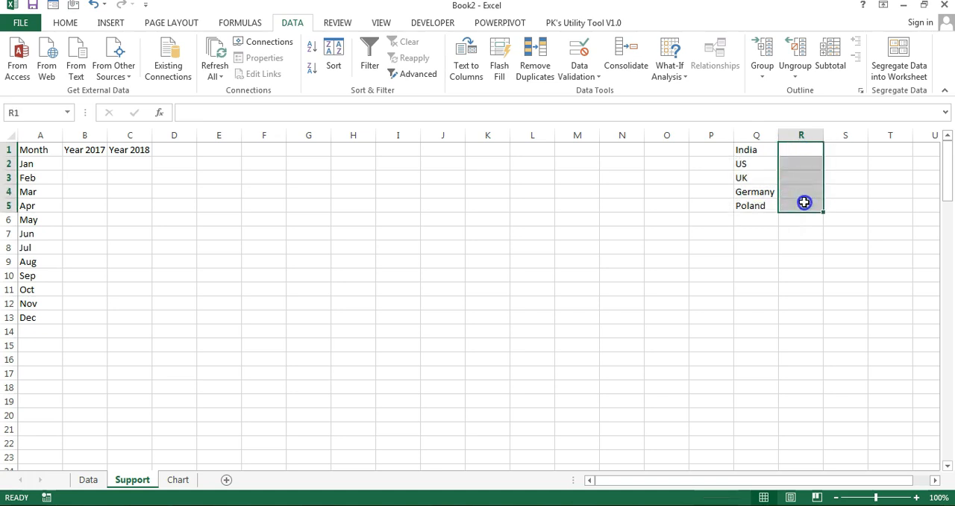
{"action": "left_click_drag", "start_coordinate": [802, 146], "coordinate": [808, 205]}
Step: Link the India check box on the Chart sheet to cell R1 of the Support sheet
{"action": "left_click", "coordinate": [177, 480]}
{"action": "right_click", "coordinate": [333, 217]}
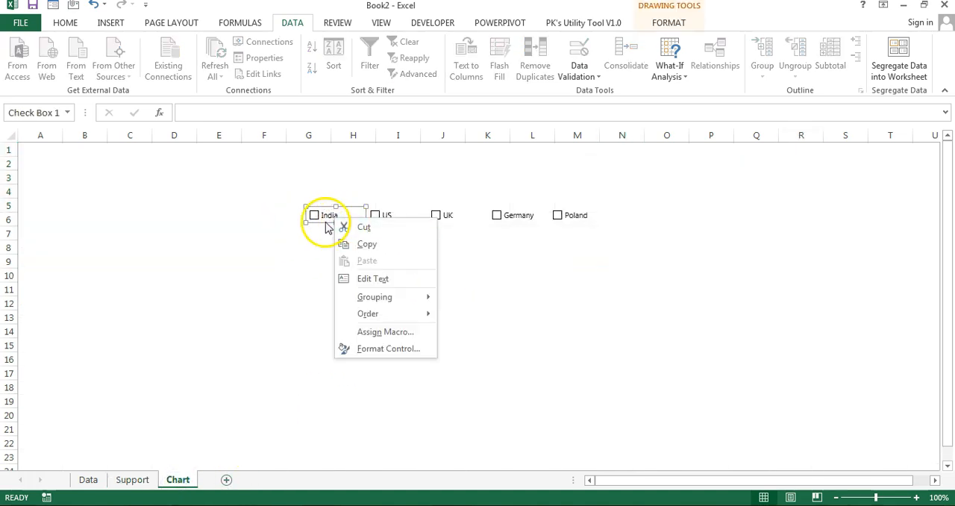
{"action": "left_click", "coordinate": [409, 349]}
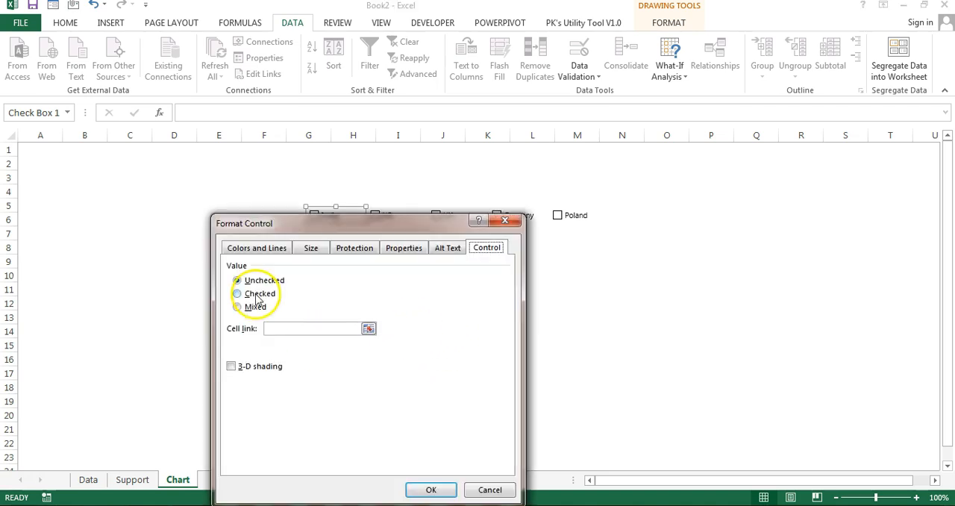
{"action": "left_click", "coordinate": [296, 329]}
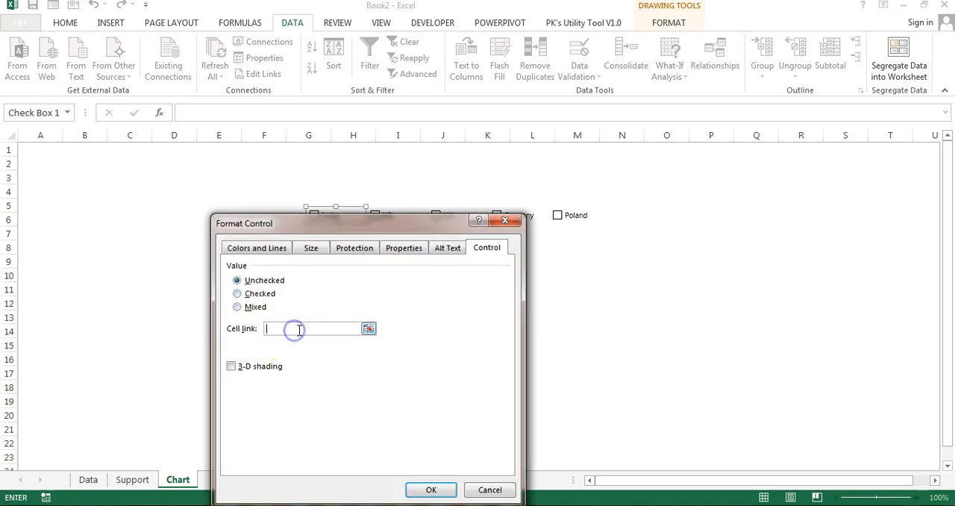
{"action": "left_click", "coordinate": [132, 479]}
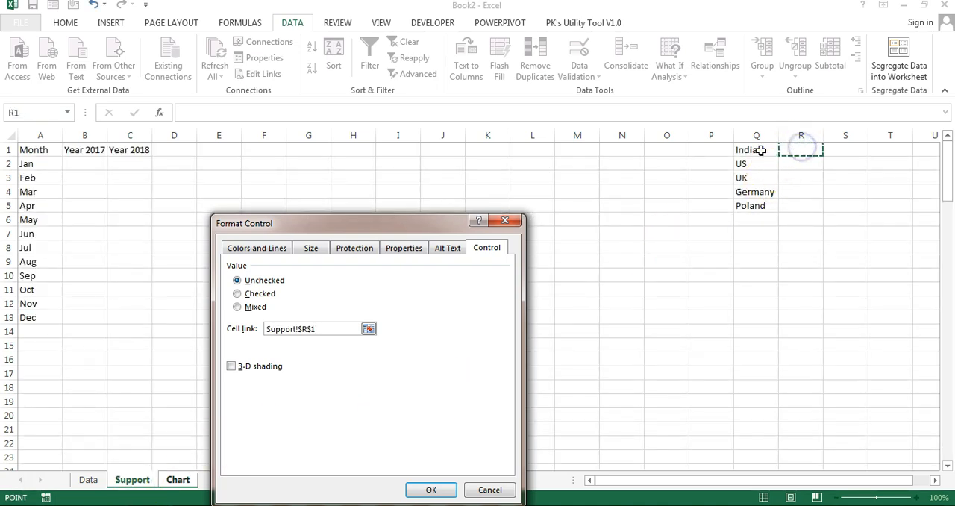
{"action": "left_click", "coordinate": [433, 490]}
{"action": "left_click", "coordinate": [467, 326]}
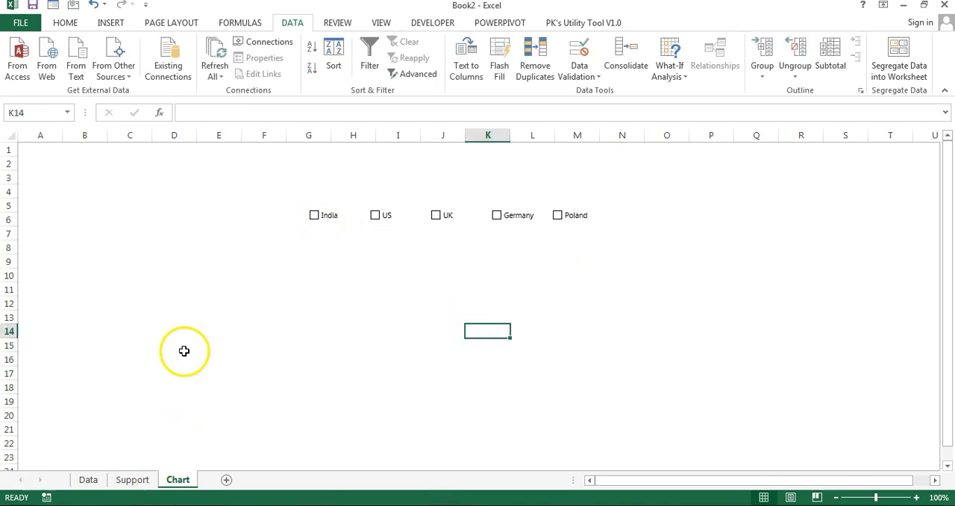
Step: Test the India check box by ticking and clearing it while checking its linked cell R1 on the Support sheet
{"action": "left_click", "coordinate": [315, 217]}
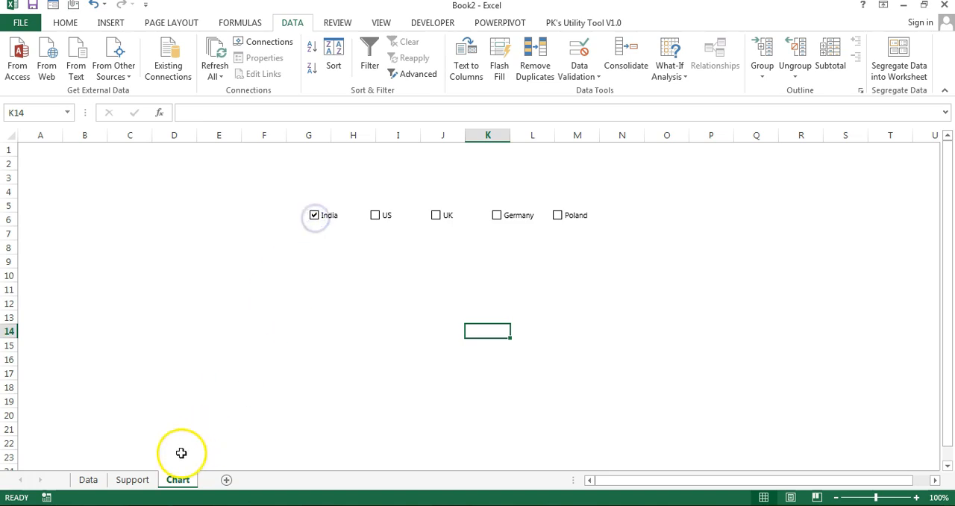
{"action": "left_click", "coordinate": [132, 480]}
{"action": "left_click", "coordinate": [806, 150]}
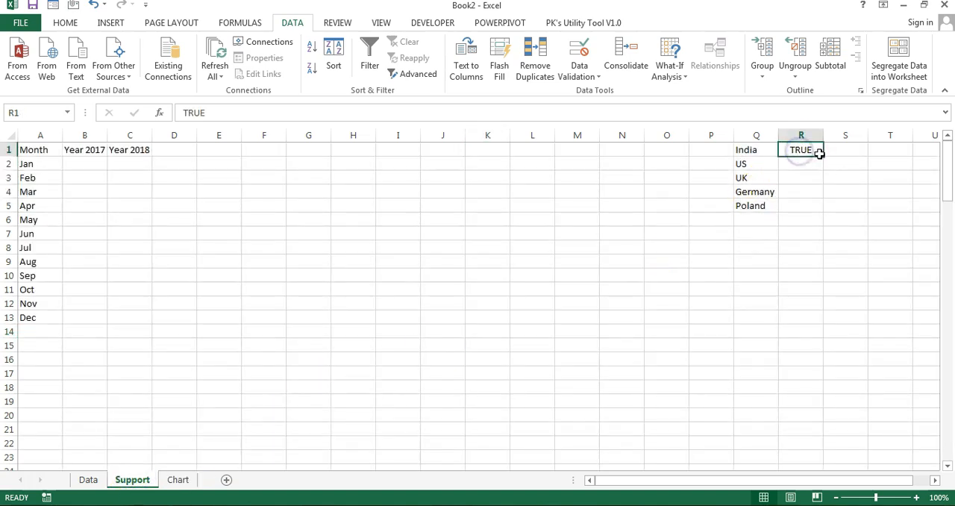
{"action": "left_click", "coordinate": [176, 480]}
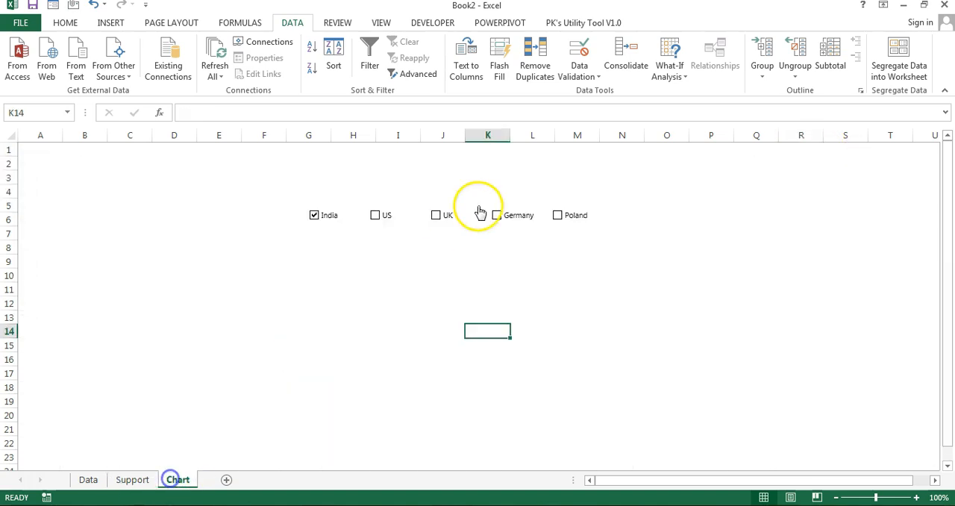
{"action": "left_click", "coordinate": [132, 480]}
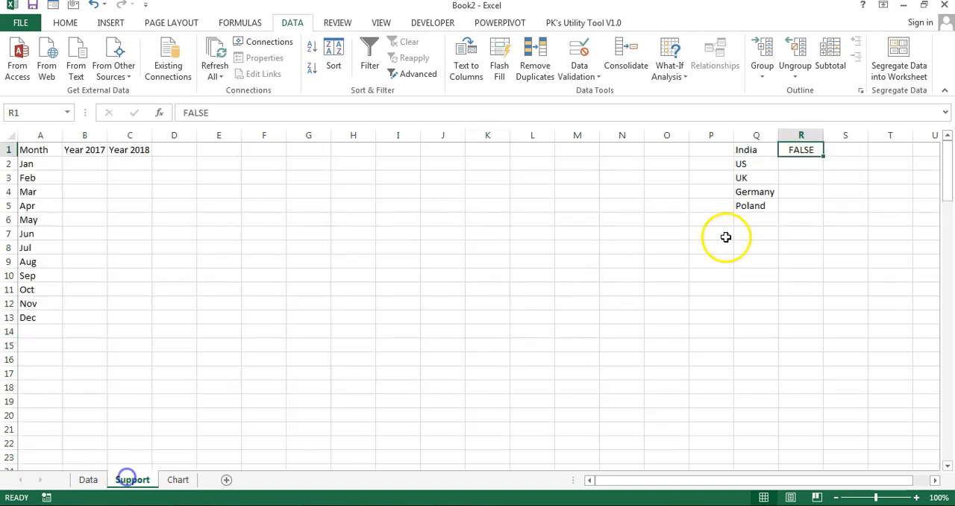
{"action": "left_click_drag", "start_coordinate": [746, 162], "coordinate": [754, 203]}
{"action": "left_click", "coordinate": [806, 168]}
{"action": "left_click_drag", "start_coordinate": [799, 158], "coordinate": [804, 207]}
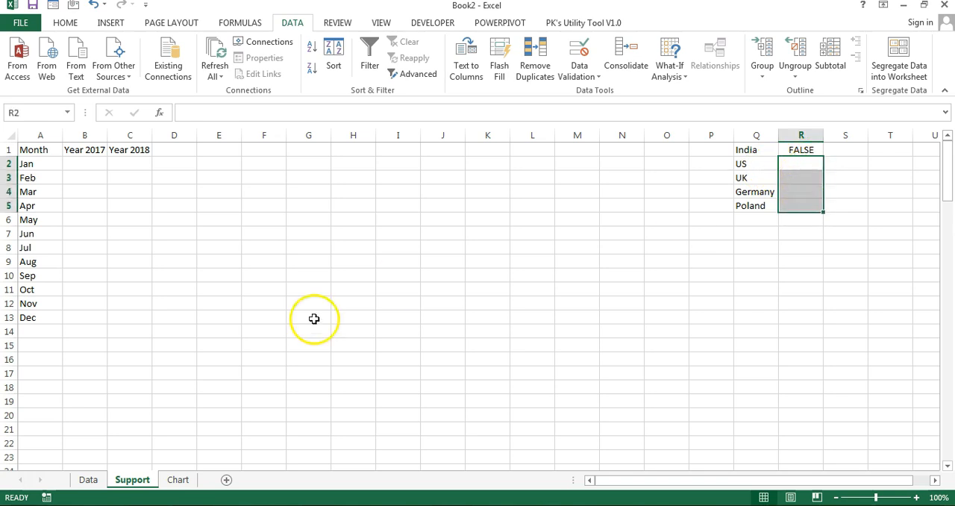
Step: Link the US check box on the Chart sheet to cell R2 of the Support sheet
{"action": "right_click", "coordinate": [380, 214]}
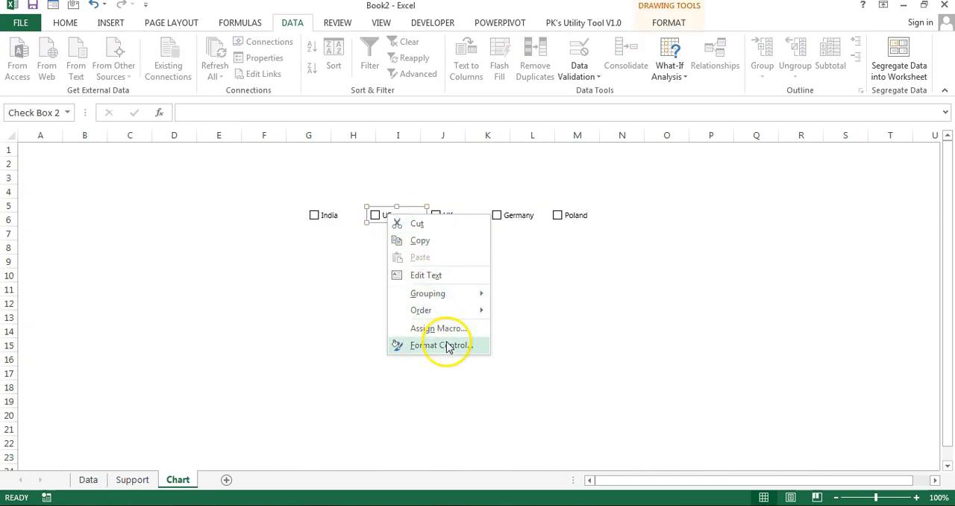
{"action": "left_click", "coordinate": [448, 346]}
{"action": "left_click", "coordinate": [296, 327]}
{"action": "left_click", "coordinate": [133, 479]}
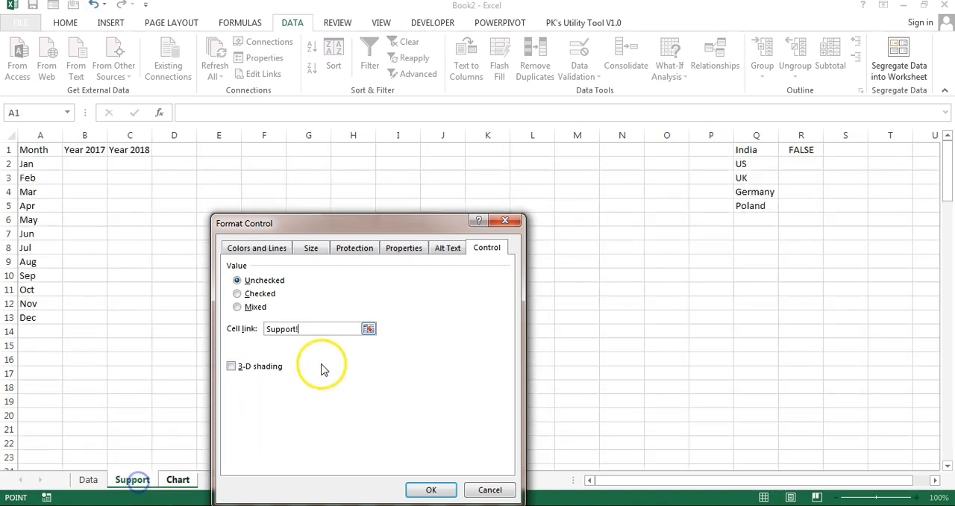
{"action": "left_click", "coordinate": [800, 164]}
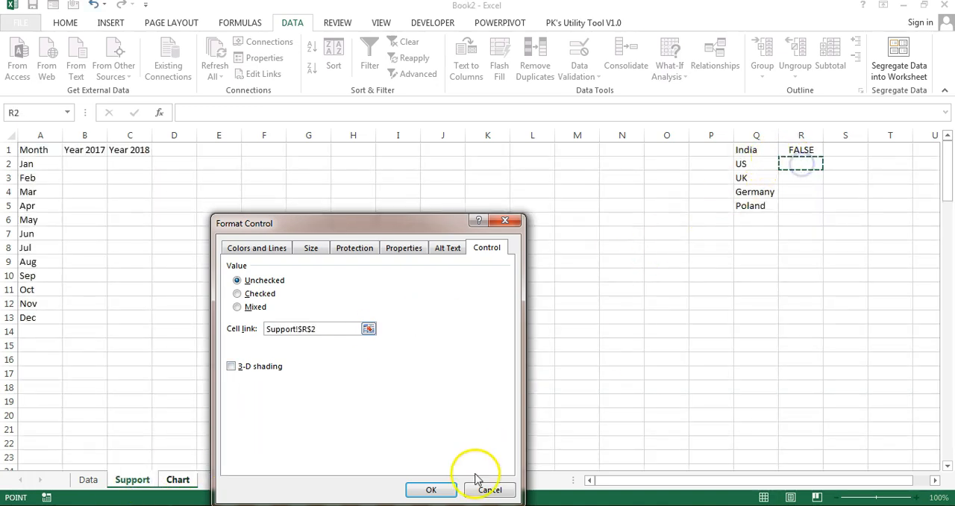
{"action": "left_click", "coordinate": [431, 490]}
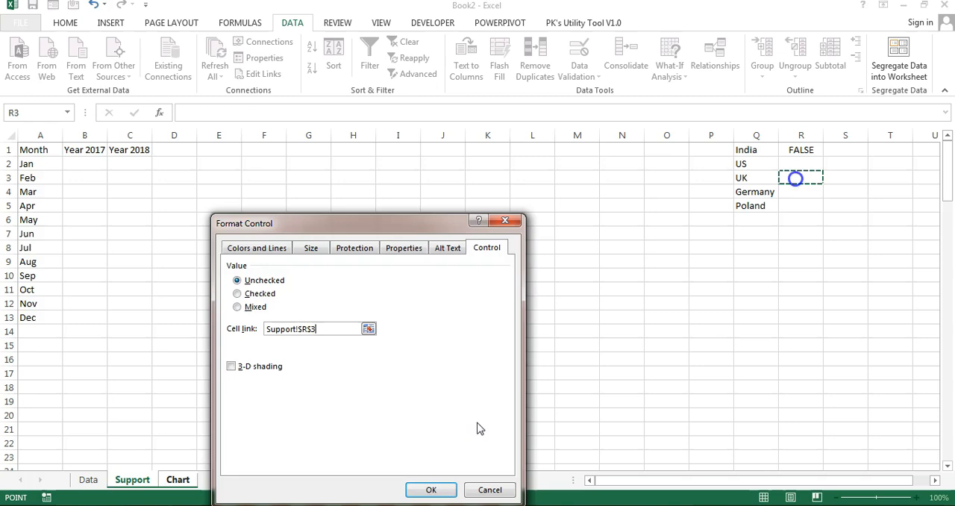
{"action": "left_click", "coordinate": [804, 188]}
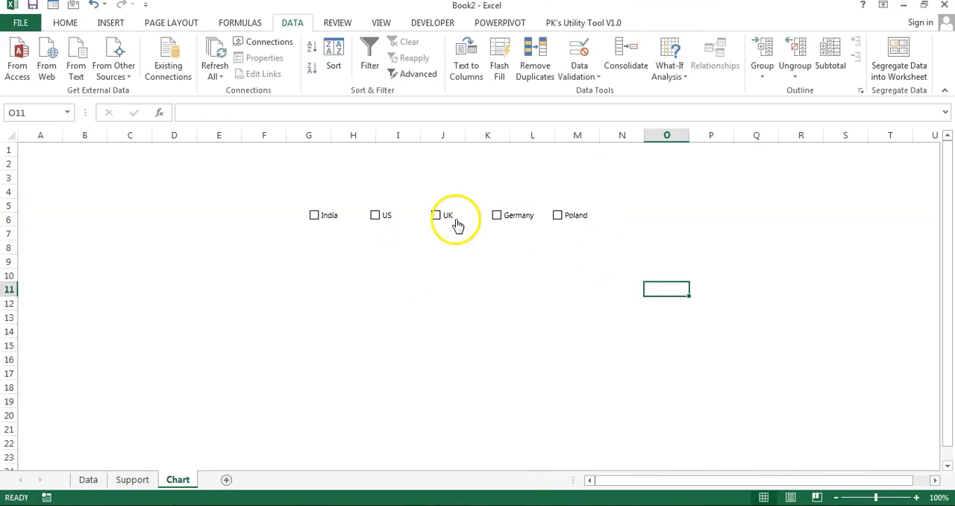
Step: Tick the India, US, UK, Germany and Poland check boxes on the Chart sheet
{"action": "left_click", "coordinate": [314, 216]}
{"action": "left_click", "coordinate": [375, 215]}
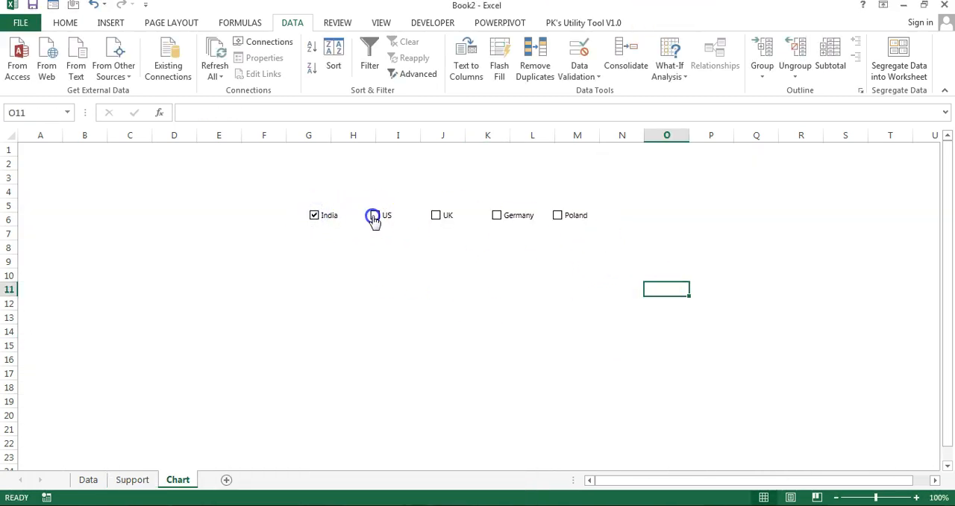
{"action": "left_click", "coordinate": [435, 215]}
{"action": "left_click", "coordinate": [497, 215]}
{"action": "left_click", "coordinate": [579, 215]}
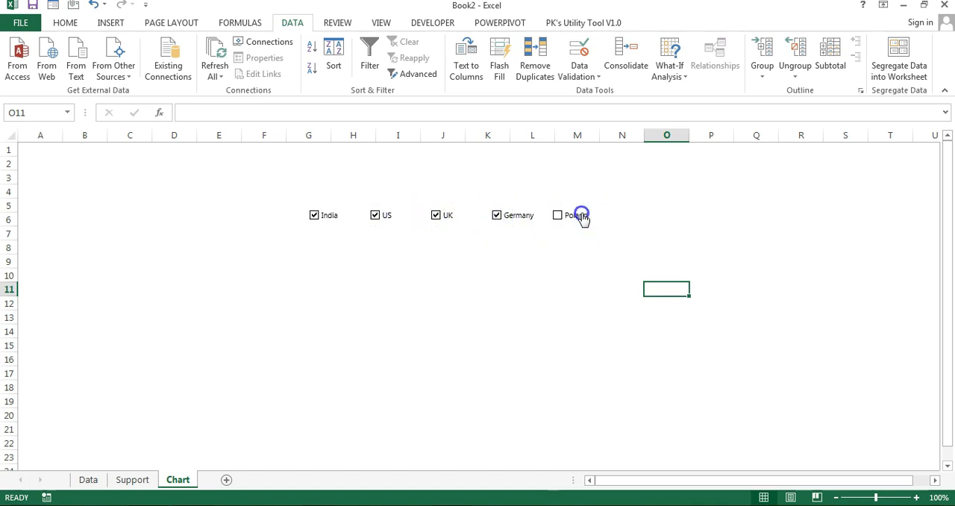
Step: Clear the UK check box on the Chart sheet, checking the linked cells R1:R5 on the Support sheet before and after
{"action": "left_click", "coordinate": [132, 479]}
{"action": "left_click_drag", "start_coordinate": [803, 149], "coordinate": [806, 204]}
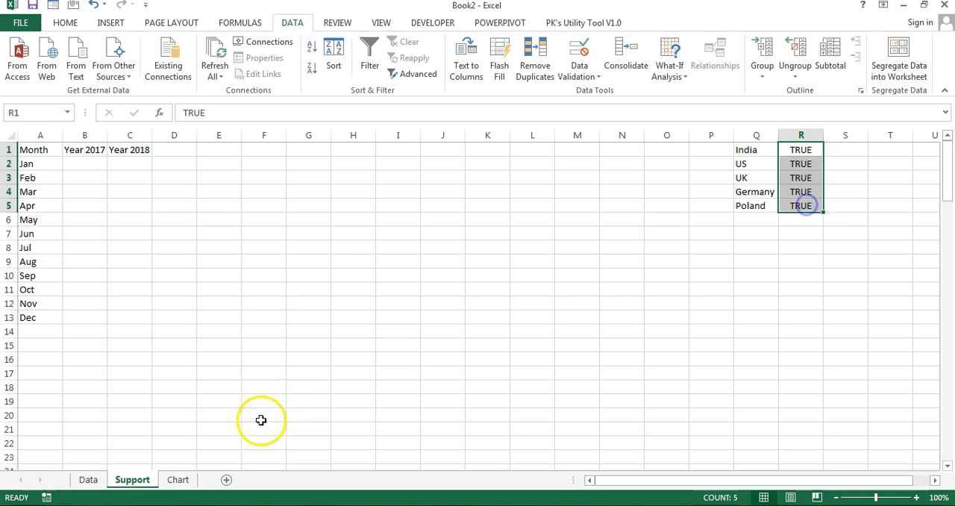
{"action": "left_click", "coordinate": [178, 479]}
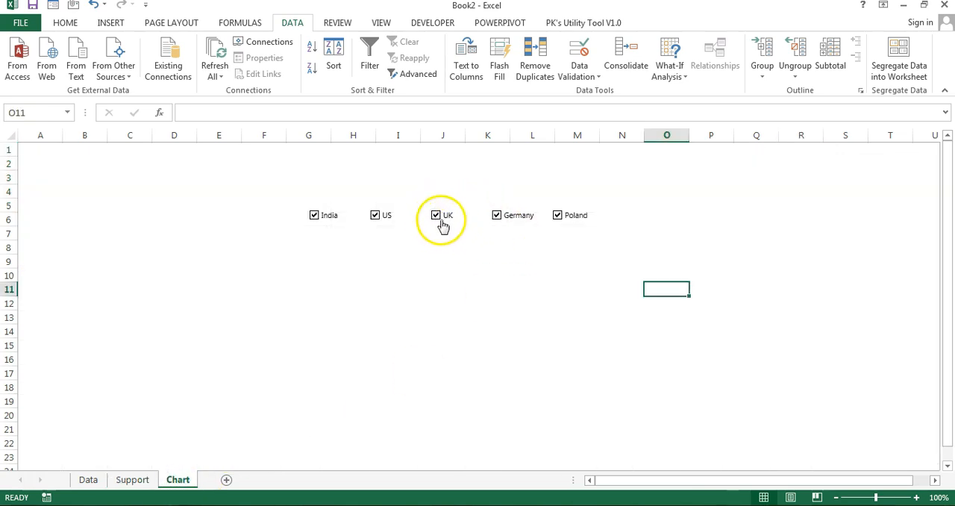
{"action": "left_click", "coordinate": [436, 215]}
{"action": "left_click", "coordinate": [132, 479]}
{"action": "left_click", "coordinate": [711, 333]}
{"action": "left_click_drag", "start_coordinate": [746, 178], "coordinate": [801, 205]}
{"action": "left_click", "coordinate": [691, 144]}
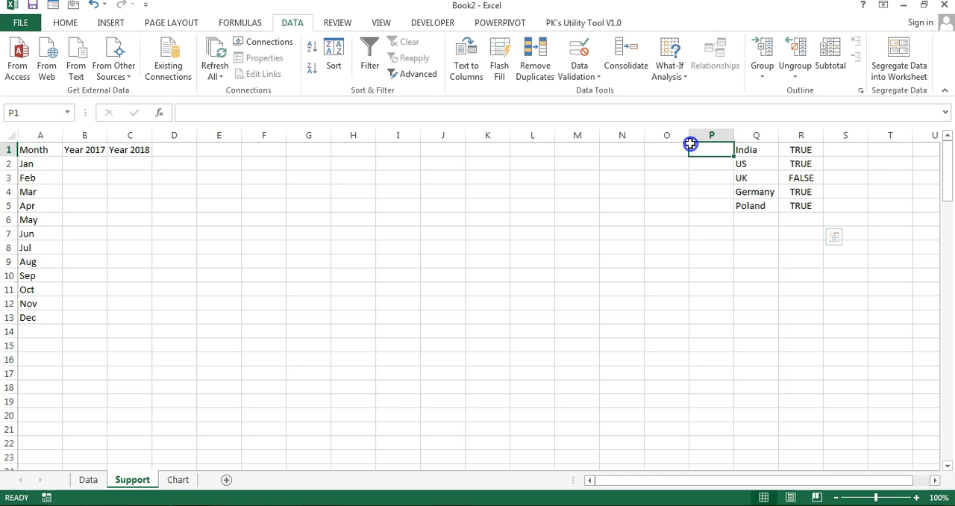
Step: Start an IF formula in B2 of the Support sheet testing $R$1, with a nested SUMIFS that sums column D of the Data sheet
{"action": "left_click", "coordinate": [90, 162]}
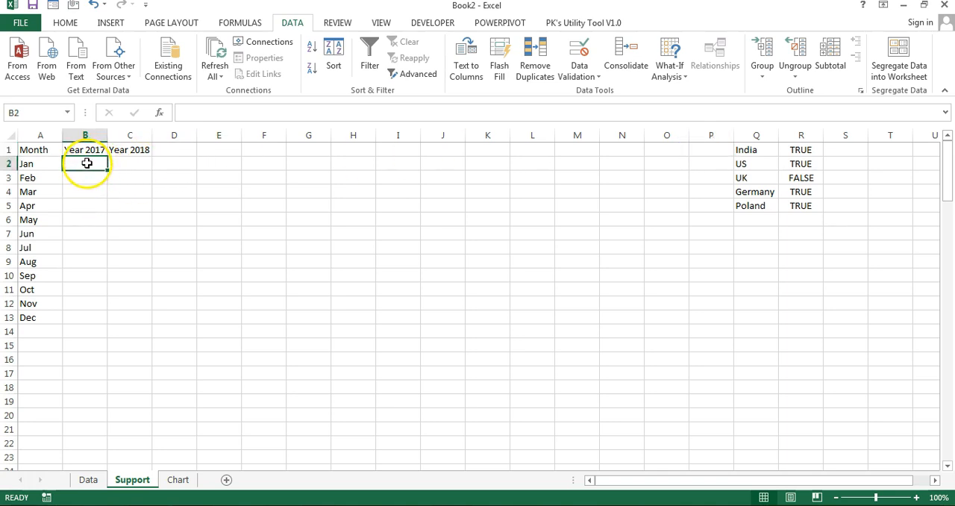
{"action": "left_click_drag", "start_coordinate": [37, 164], "coordinate": [34, 288]}
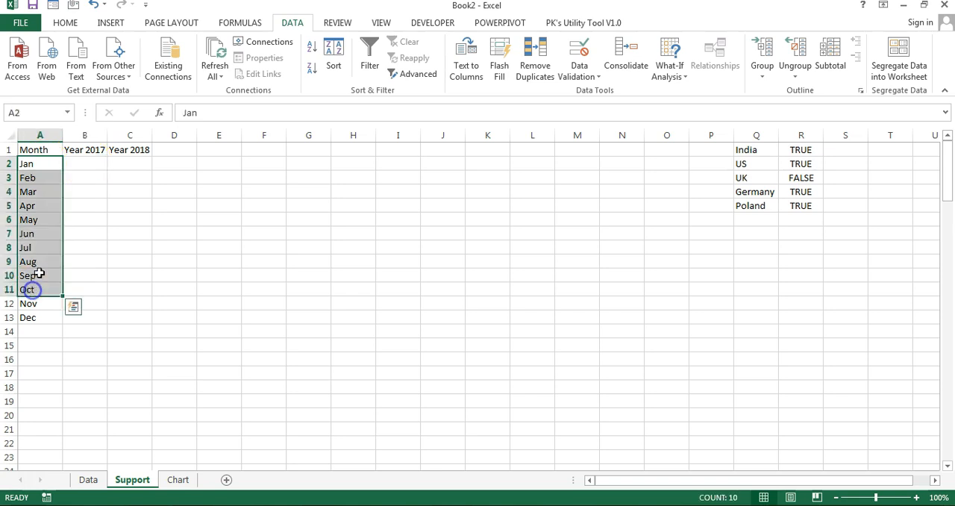
{"action": "left_click", "coordinate": [82, 162]}
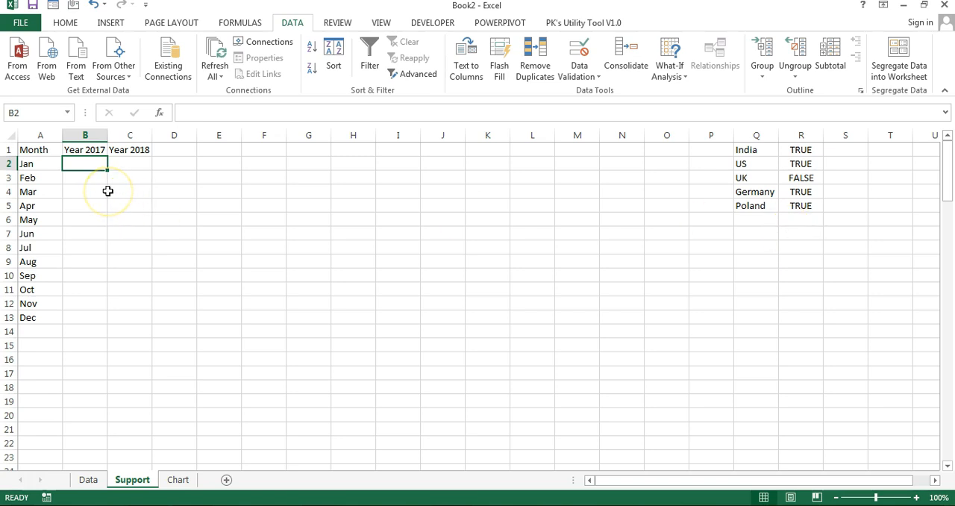
{"action": "type", "text": "=IF("}
{"action": "left_click", "coordinate": [799, 151]}
{"action": "key", "text": "F4"}
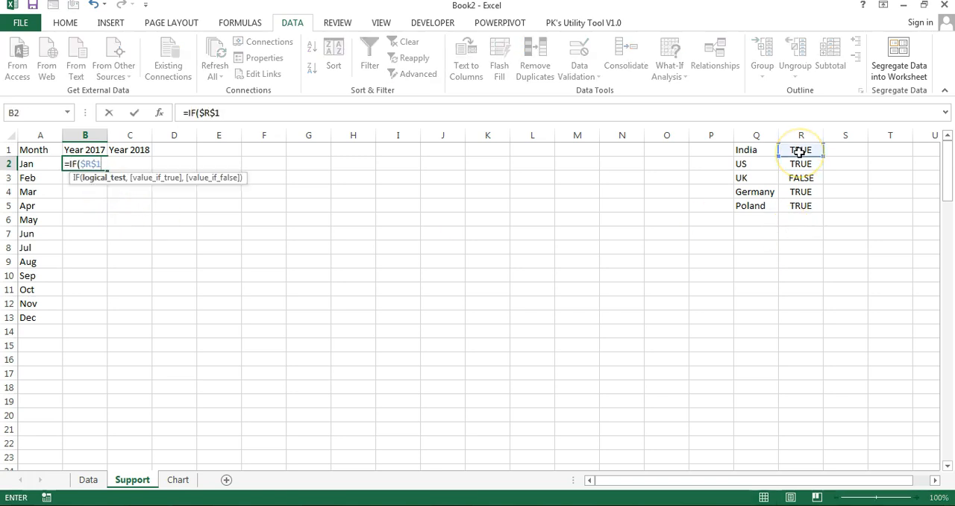
{"action": "type", "text": ",sumifs"}
{"action": "key", "text": "Tab"}
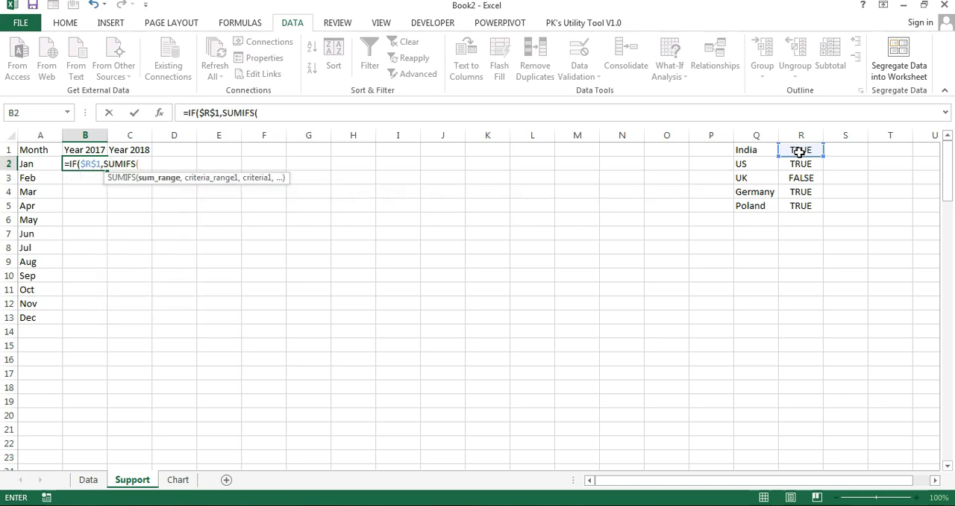
{"action": "left_click", "coordinate": [89, 480]}
{"action": "left_click", "coordinate": [174, 289]}
{"action": "key", "text": "ctrl+space"}
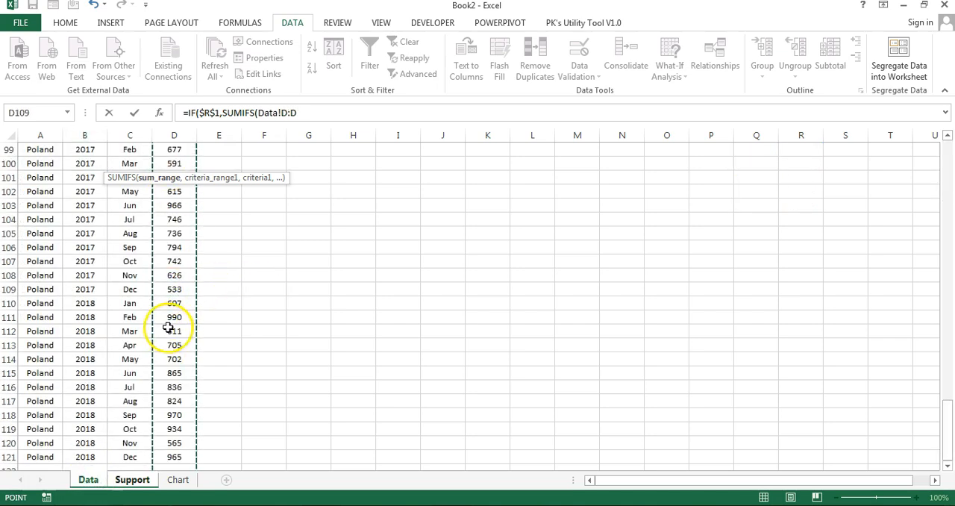
Step: Add the market criterion to the SUMIFS, matching Data!A:A against Support!$Q$1
{"action": "type", "text": ","}
{"action": "left_click", "coordinate": [88, 480]}
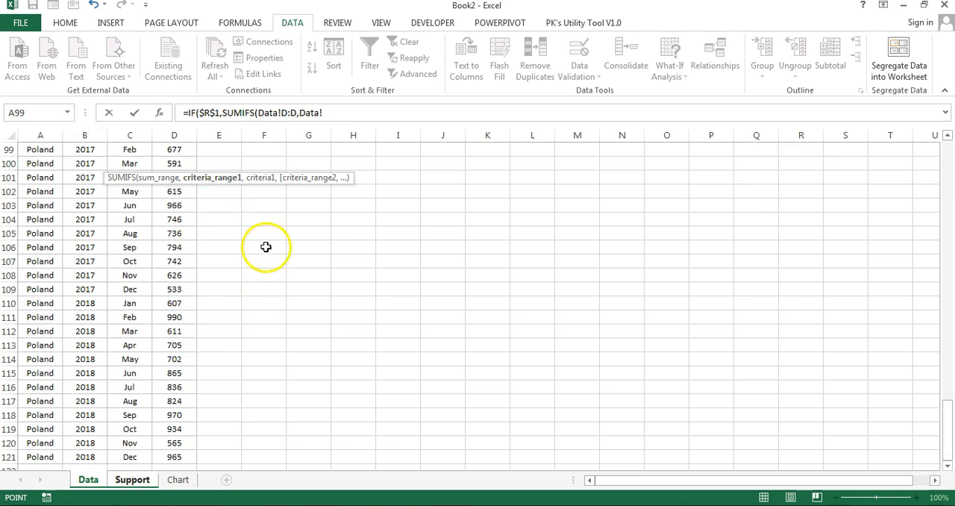
{"action": "left_click", "coordinate": [52, 190]}
{"action": "key", "text": "ctrl+space"}
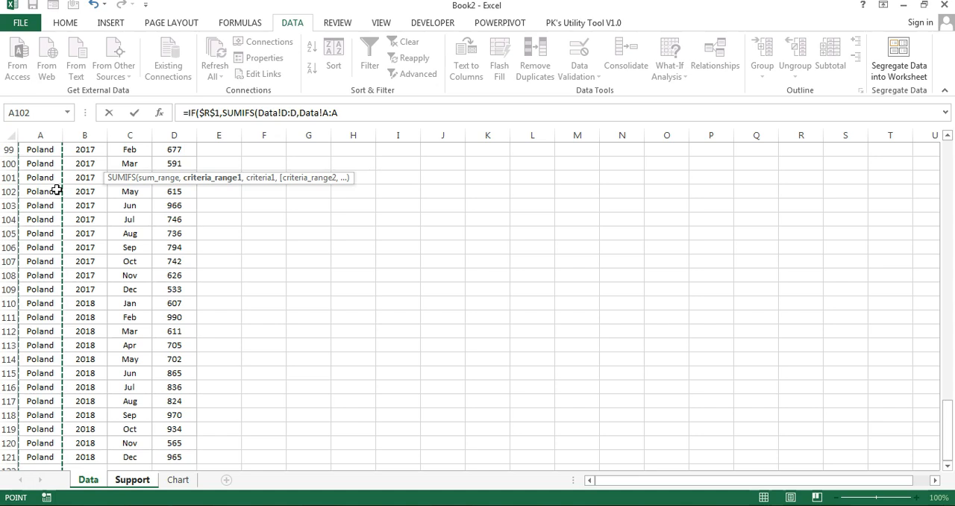
{"action": "type", "text": ","}
{"action": "left_click", "coordinate": [132, 479]}
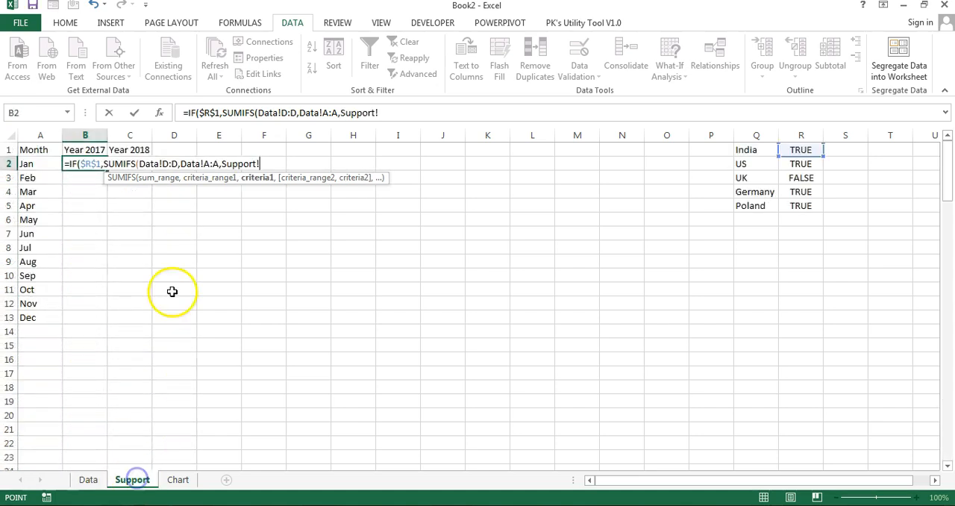
{"action": "left_click", "coordinate": [36, 162]}
{"action": "left_click", "coordinate": [735, 150]}
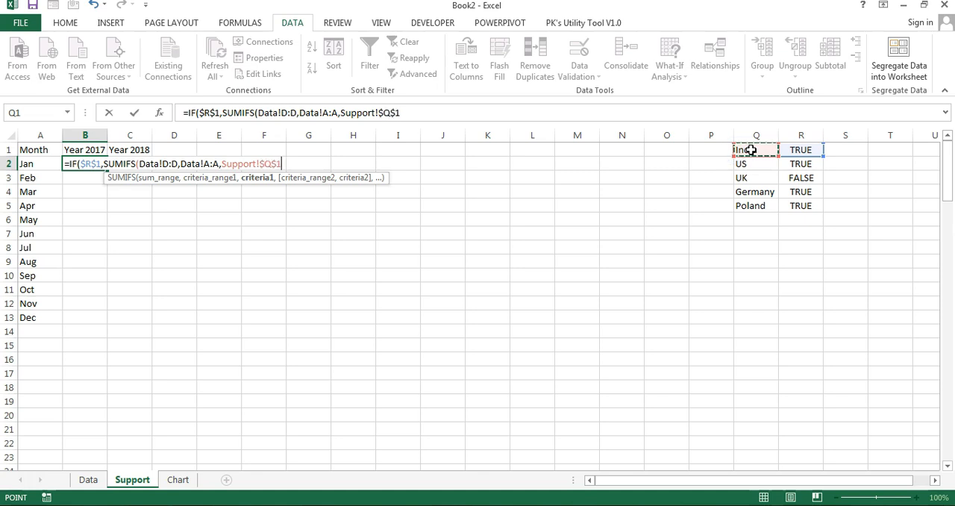
{"action": "type", "text": ","}
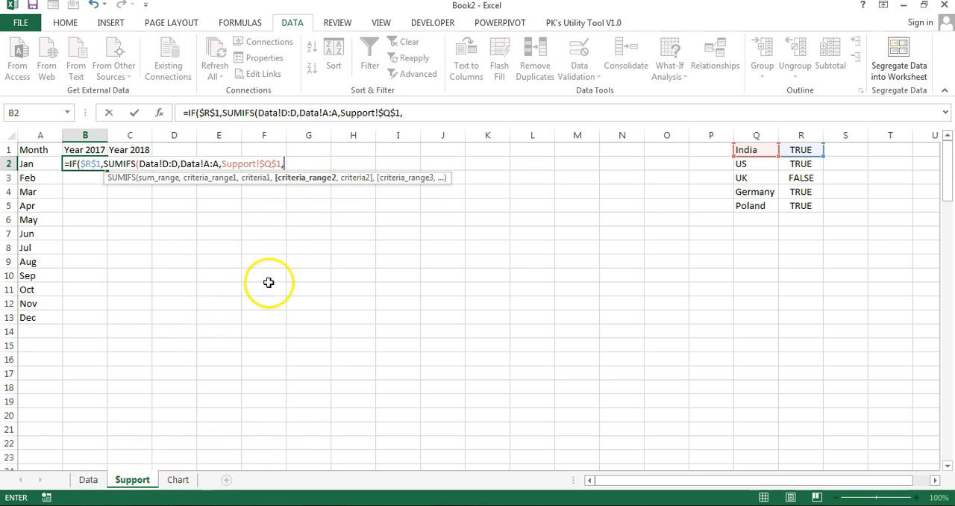
Step: Add the month criterion to the SUMIFS, matching Data!C:C against Support!A2
{"action": "left_click", "coordinate": [88, 480]}
{"action": "left_click", "coordinate": [131, 262]}
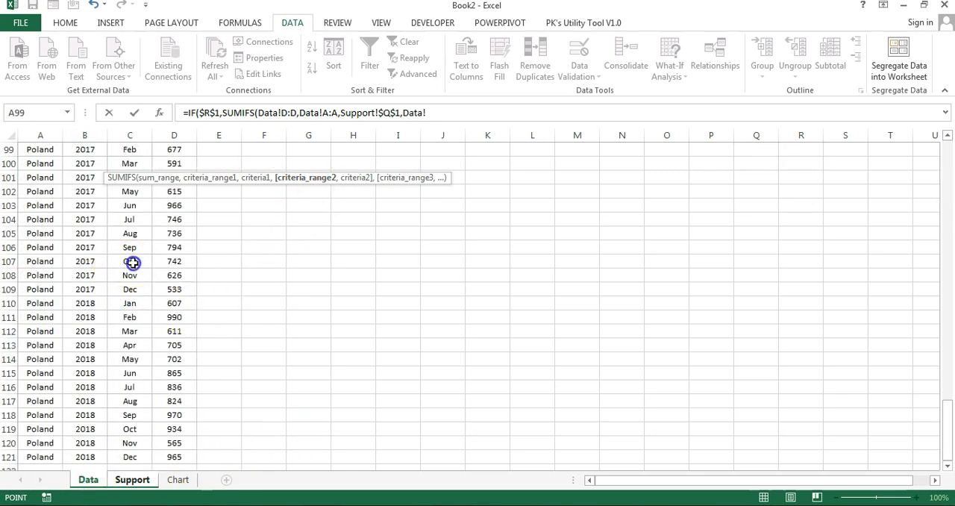
{"action": "key", "text": "ctrl+space"}
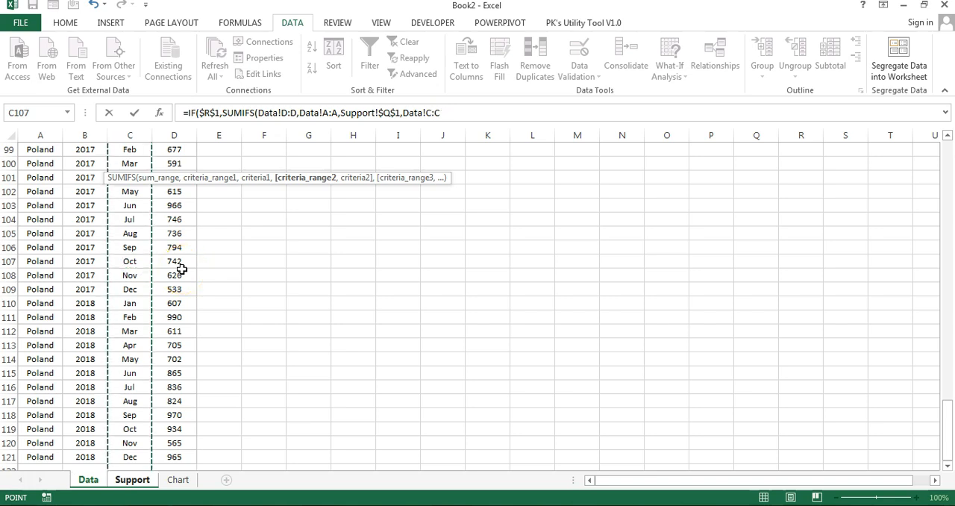
{"action": "type", "text": ","}
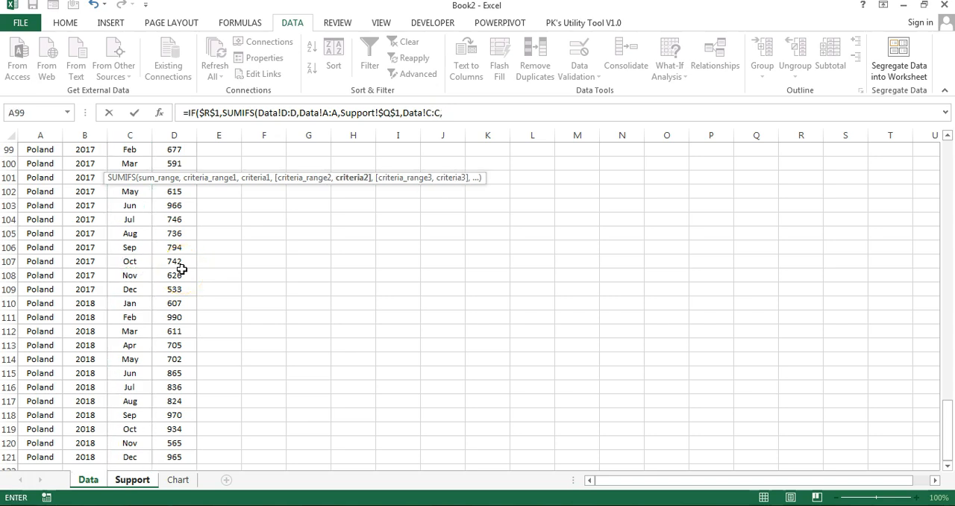
{"action": "left_click", "coordinate": [132, 480]}
{"action": "left_click", "coordinate": [34, 164]}
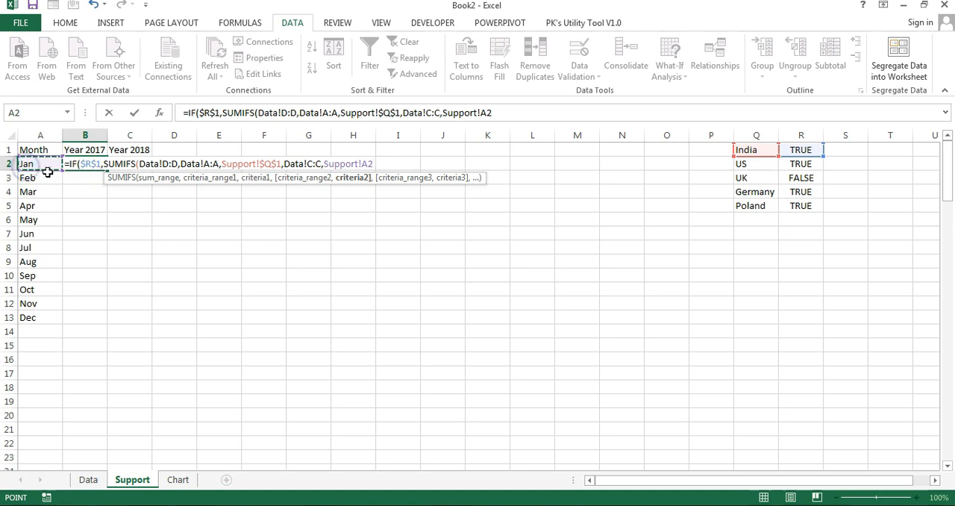
{"action": "type", "text": ","}
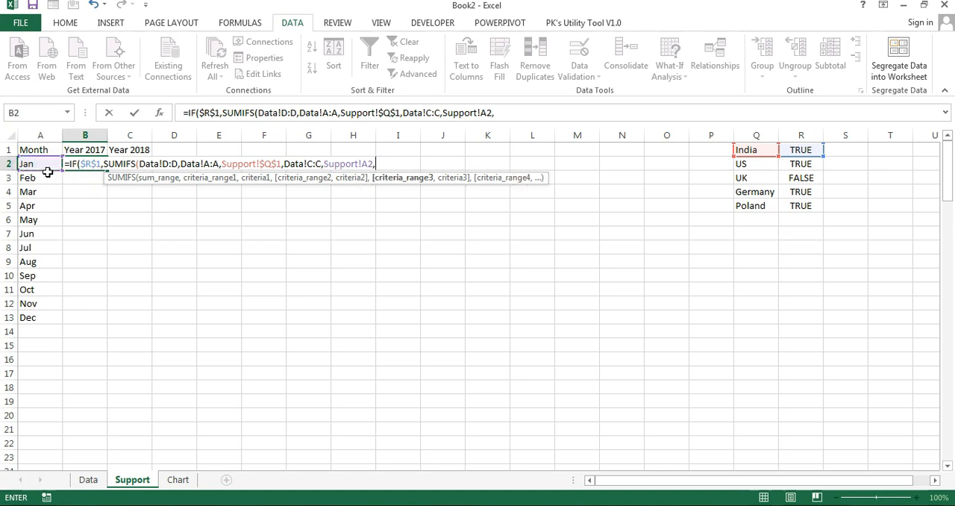
Step: Add the year criterion Data!B:B equal to 2017, use 0 as the false value, and enter the formula in B2
{"action": "left_click", "coordinate": [90, 480]}
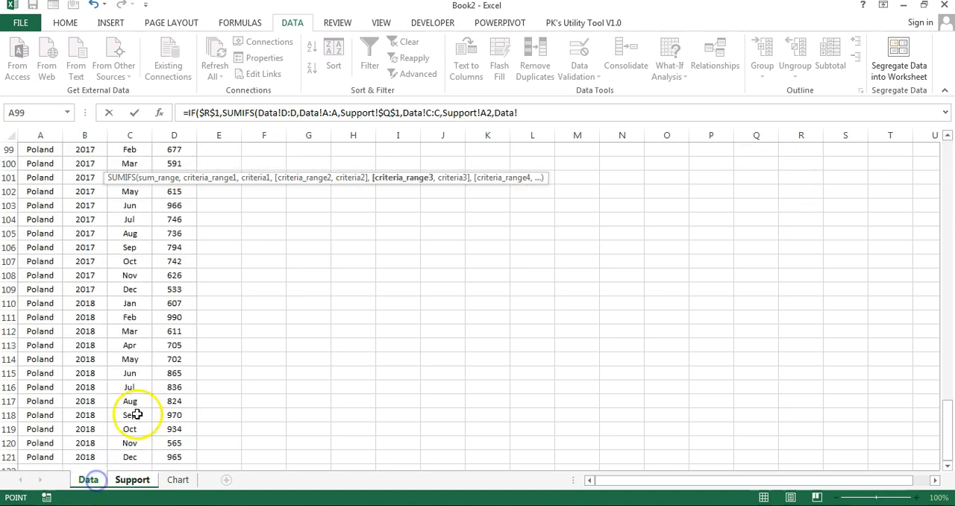
{"action": "key", "text": "ctrl+space"}
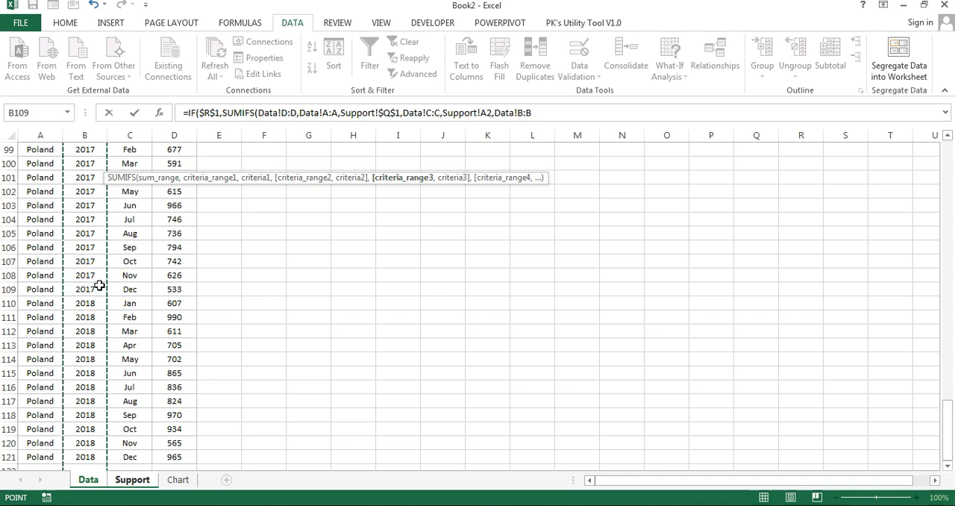
{"action": "type", "text": ",2017"}
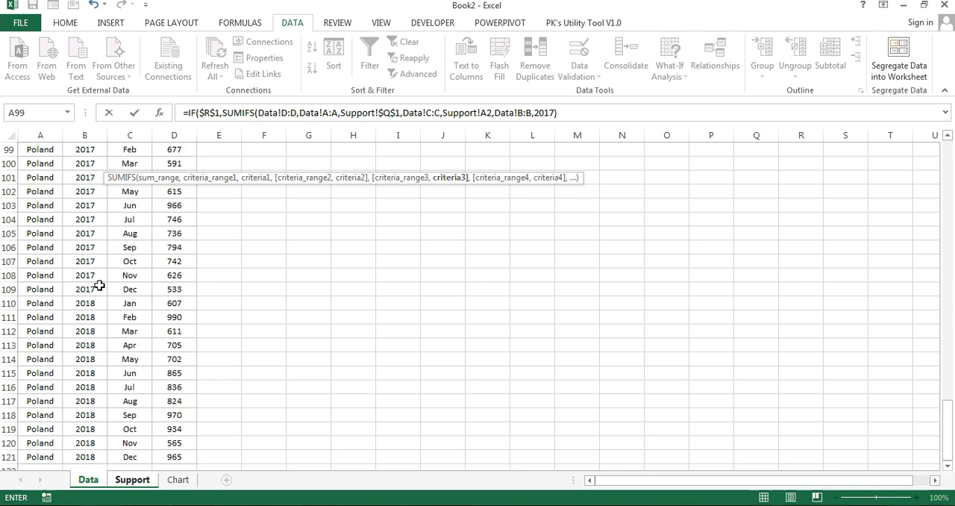
{"action": "type", "text": ","}
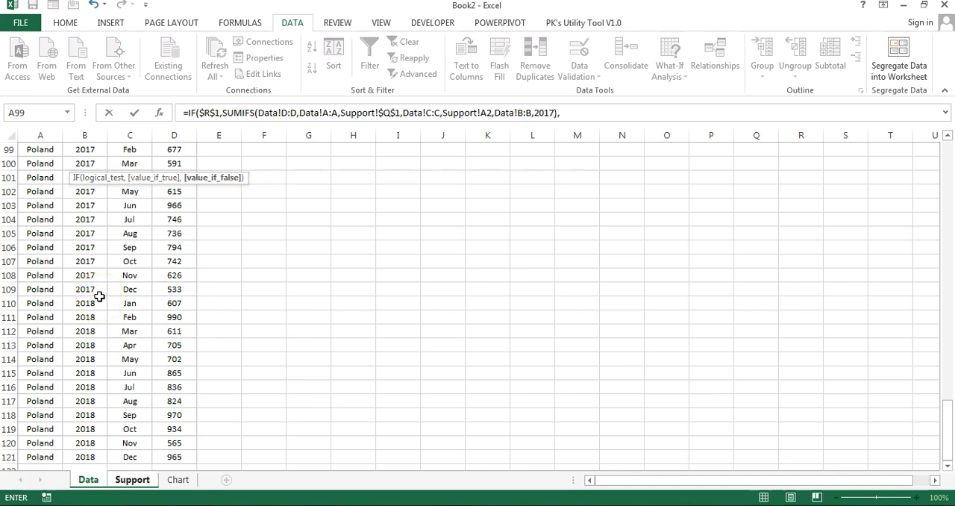
{"action": "type", "text": "0)"}
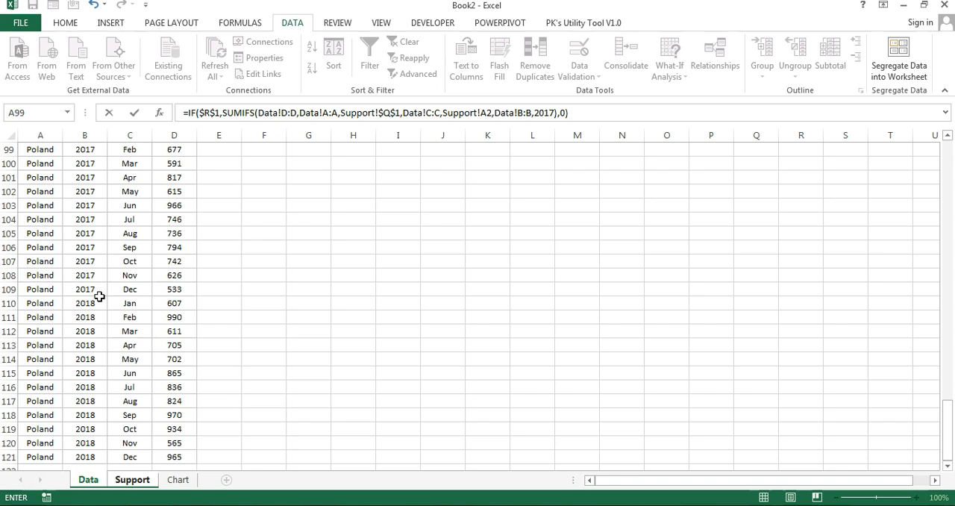
{"action": "key", "text": "Return"}
{"action": "key", "text": "Up"}
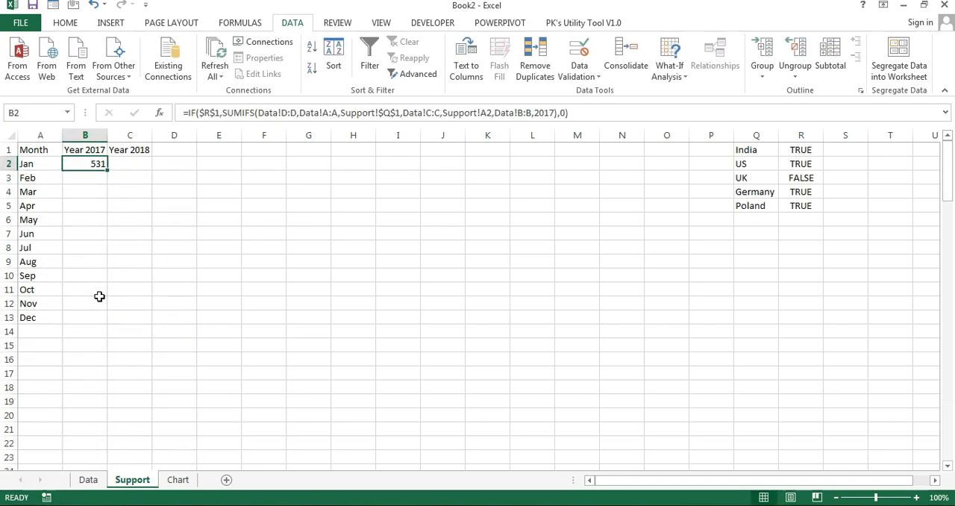
Step: Fill the Year 2017 formula from B2 down to B13, through the December row
{"action": "key", "text": "Left"}
{"action": "key", "text": "ctrl+Down"}
{"action": "key", "text": "Right"}
{"action": "key", "text": "ctrl+shift+Up"}
{"action": "key", "text": "ctrl+d"}
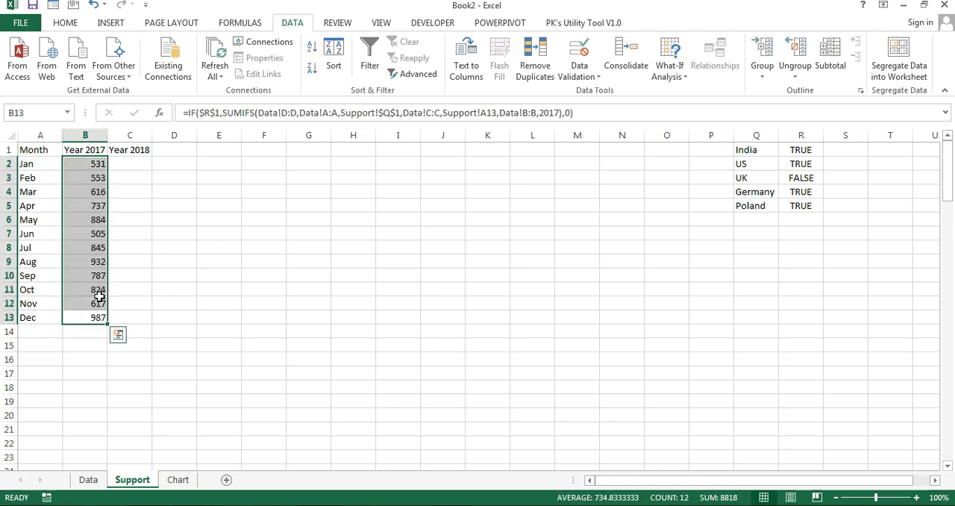
Step: Examine the copied formulas in the Year 2017 column, going through its cells and returning to B2
{"action": "key", "text": "Up"}
{"action": "key", "text": "Up"}
{"action": "key", "text": "ctrl+Up"}
{"action": "key", "text": "Down"}
{"action": "key", "text": "Down"}
{"action": "key", "text": "Down"}
{"action": "key", "text": "Down"}
{"action": "key", "text": "Down"}
{"action": "key", "text": "Down"}
{"action": "key", "text": "ctrl+Down"}
{"action": "key", "text": "ctrl+Up"}
{"action": "key", "text": "Down"}
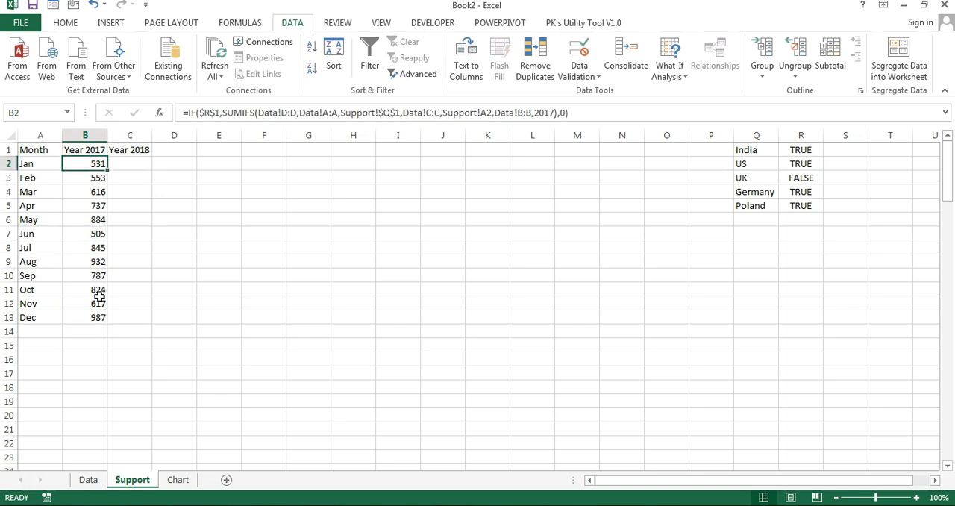
Step: Clear the India check box on the Chart sheet and check the Year 2017 column and linked cell R1 on the Support sheet
{"action": "left_click", "coordinate": [178, 481]}
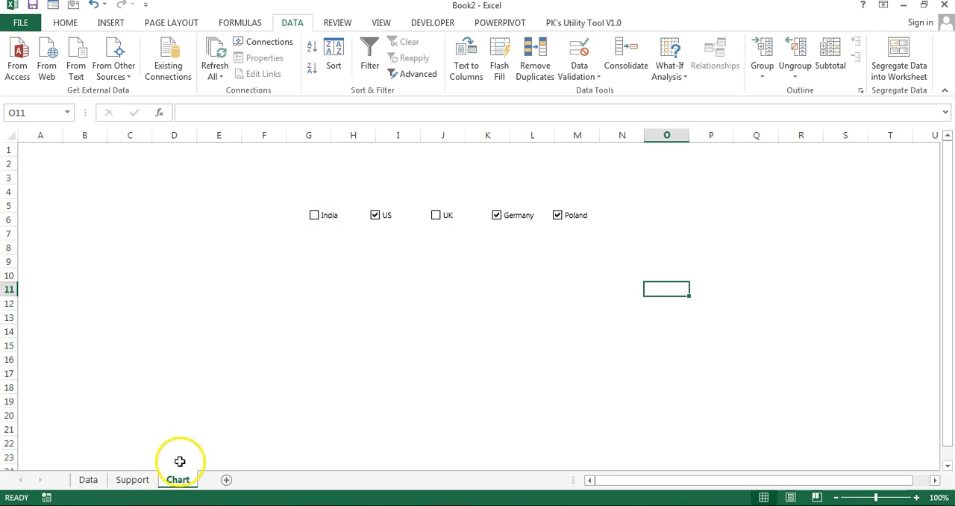
{"action": "left_click", "coordinate": [146, 480]}
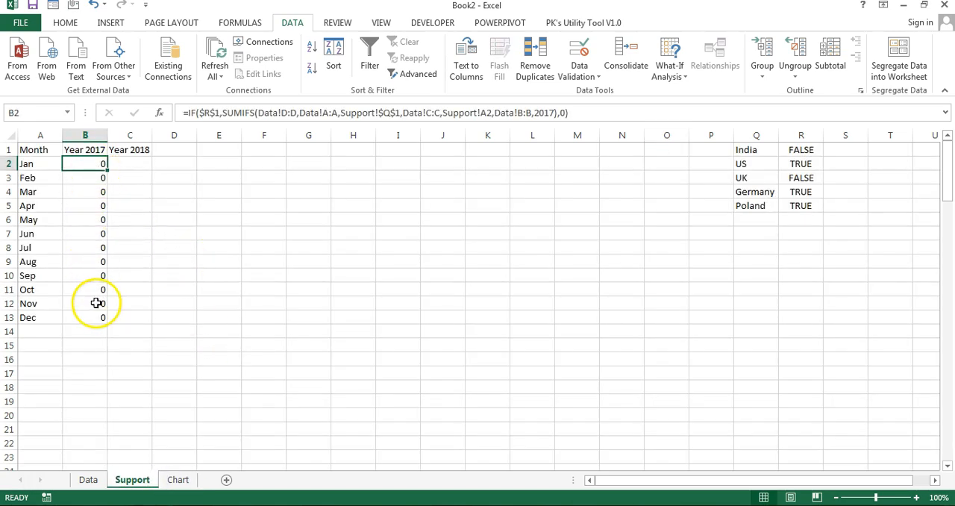
{"action": "left_click", "coordinate": [802, 150]}
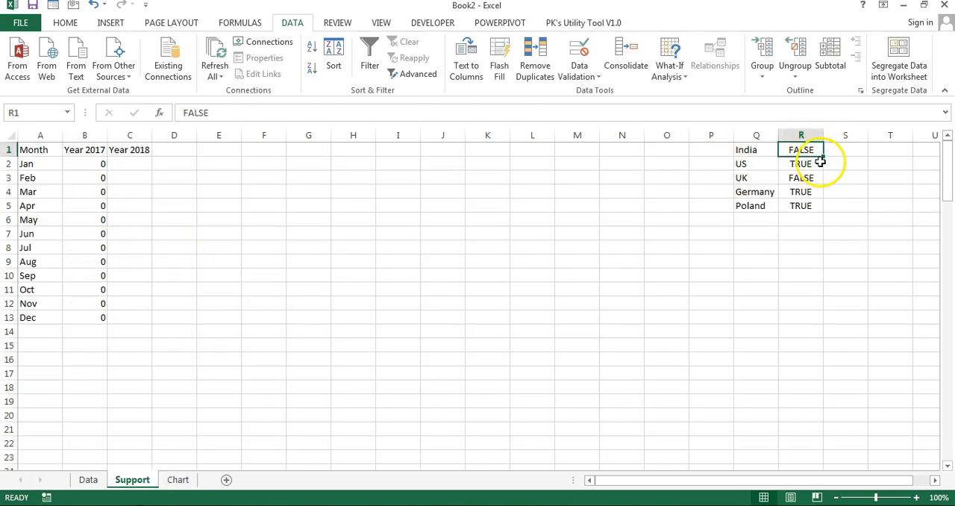
Step: Extend the B2 formula by adding a copy of its IF expression for the US, using $R$2 as the test and $Q$2 as the market
{"action": "left_click", "coordinate": [84, 163]}
{"action": "left_click", "coordinate": [945, 111]}
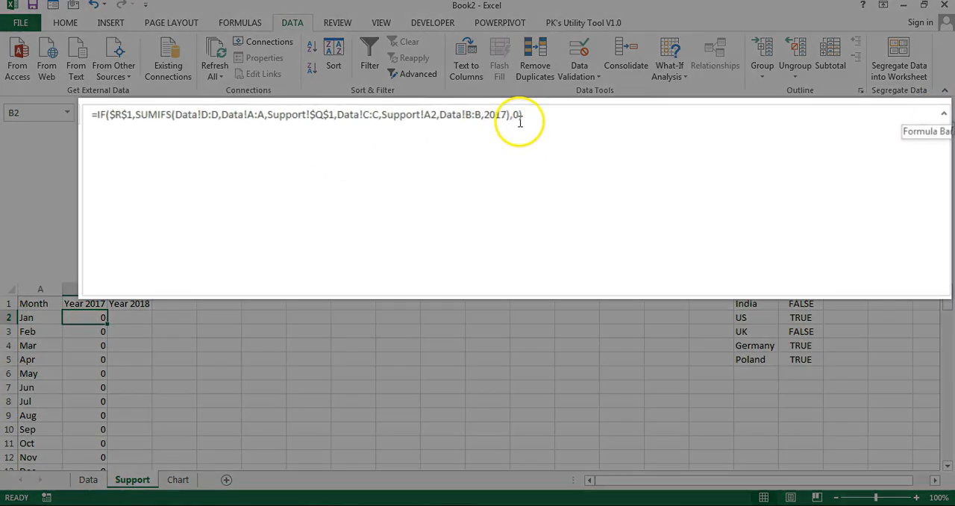
{"action": "left_click_drag", "start_coordinate": [593, 113], "coordinate": [188, 113]}
{"action": "key", "text": "ctrl+c"}
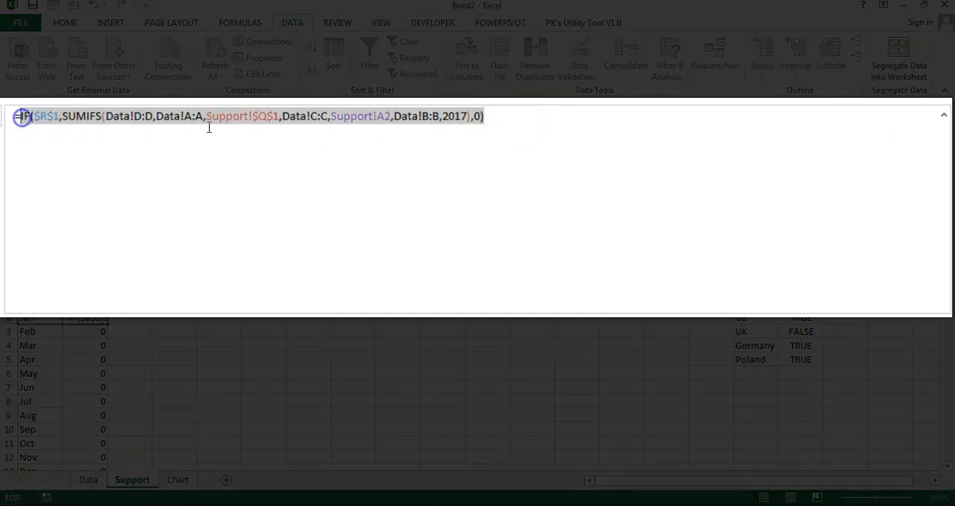
{"action": "left_click", "coordinate": [535, 112]}
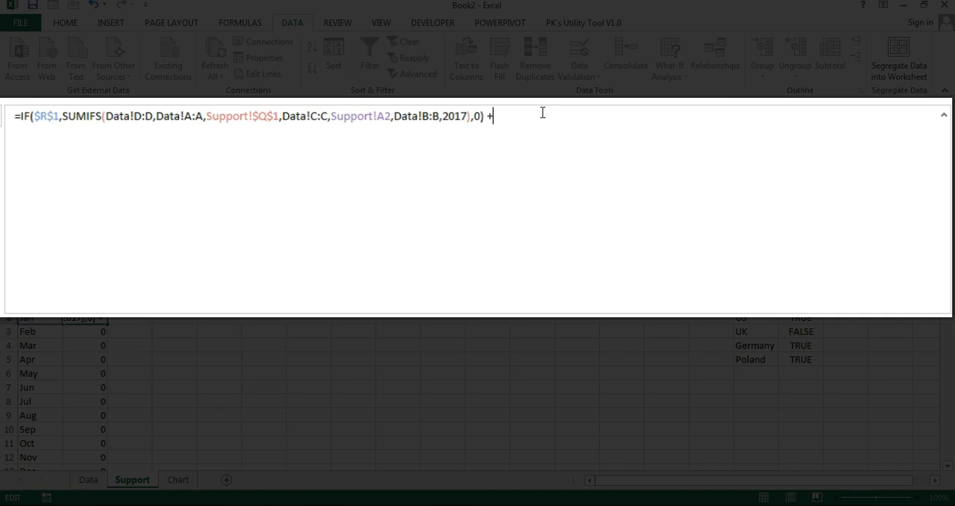
{"action": "type", "text": "+"}
{"action": "key", "text": "ctrl+v"}
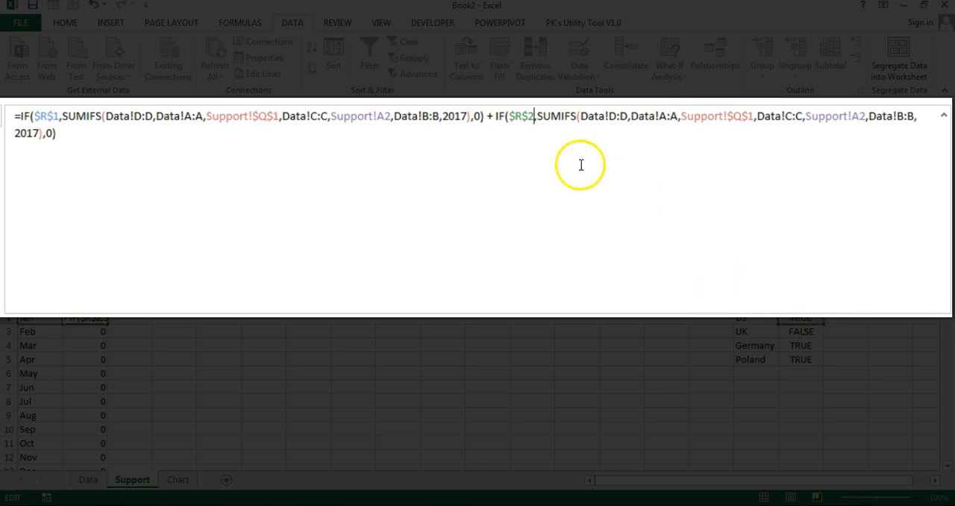
{"action": "left_click", "coordinate": [536, 116]}
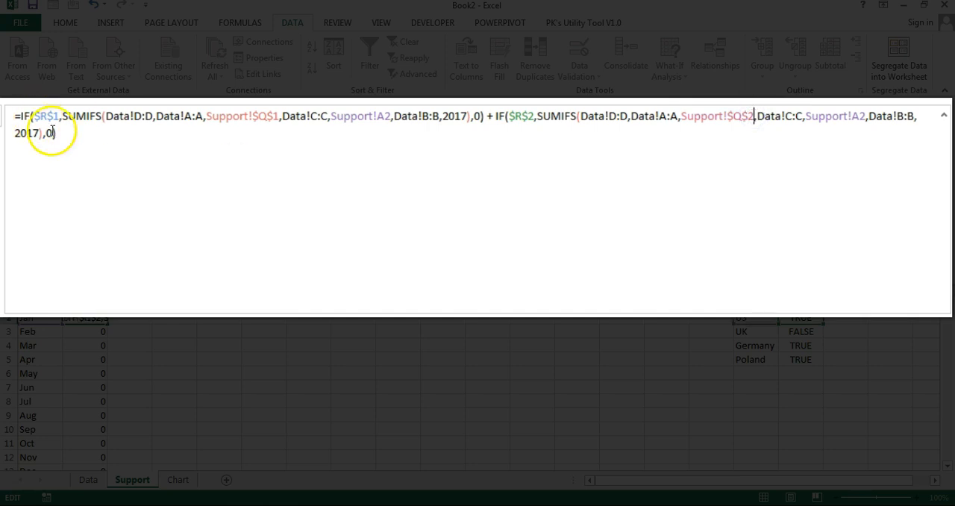
Step: Add another copy of the IF expression to the B2 formula for the UK, using $R$3 as the test and $Q$3 as the market
{"action": "key", "text": "ctrl+v"}
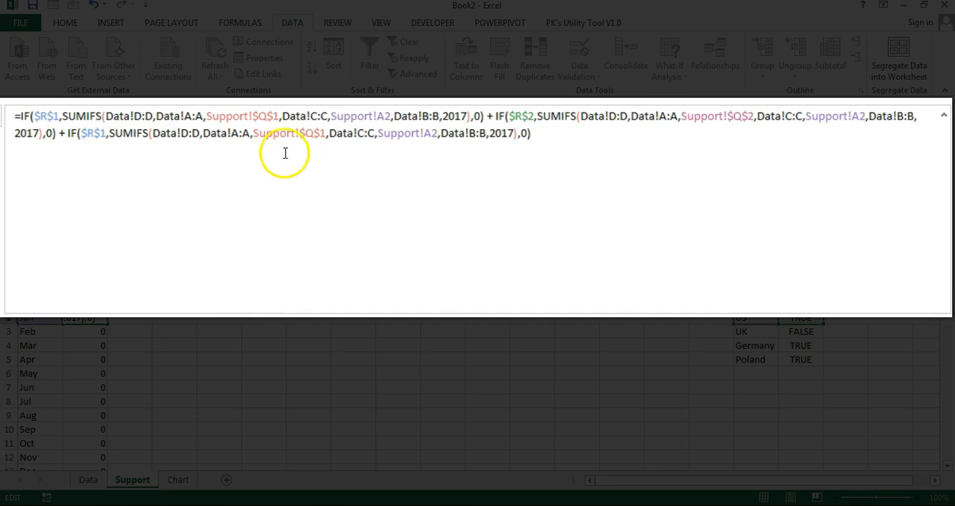
{"action": "key", "text": "BackSpace"}
{"action": "type", "text": "3"}
{"action": "left_click", "coordinate": [323, 133]}
Step: Append an IF expression for Germany to the B2 formula, with $R$4 as the test and $Q$4 as the market
{"action": "left_click", "coordinate": [581, 134]}
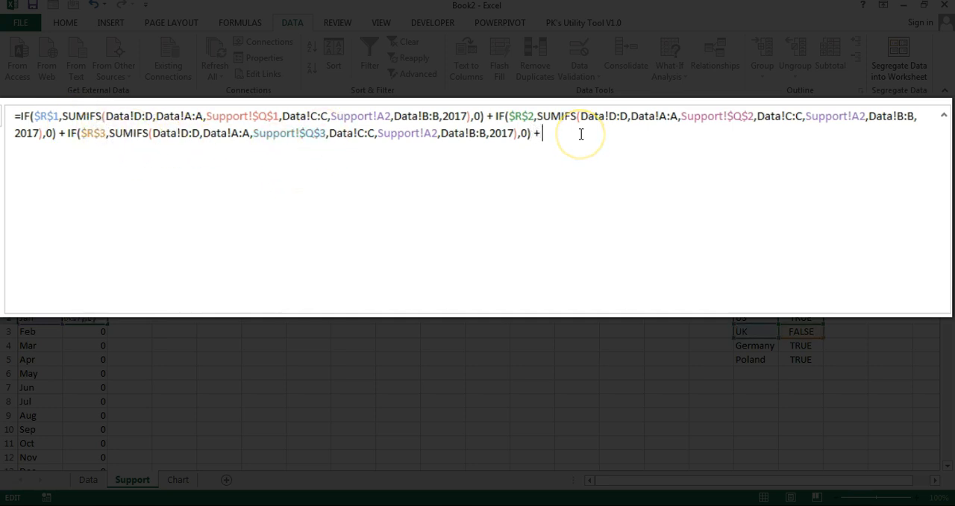
{"action": "key", "text": "ctrl+v"}
{"action": "left_click", "coordinate": [581, 135]}
{"action": "type", "text": "4"}
{"action": "left_click", "coordinate": [800, 132]}
{"action": "type", "text": "4"}
Step: Append an IF expression for Poland using $R$5 and $Q$5, and enter the completed formula in B2
{"action": "left_click", "coordinate": [269, 151]}
{"action": "type", "text": "+"}
{"action": "key", "text": "ctrl+v"}
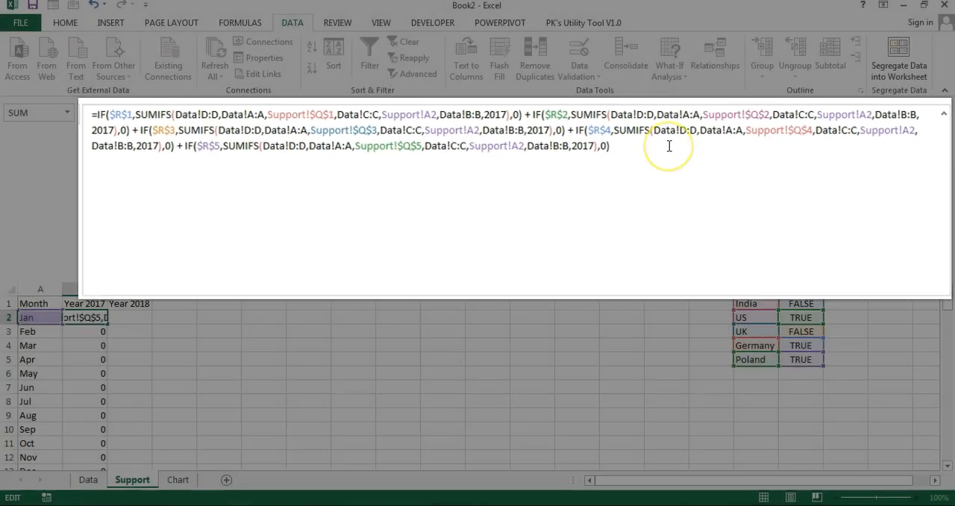
{"action": "key", "text": "Return"}
{"action": "key", "text": "Up"}
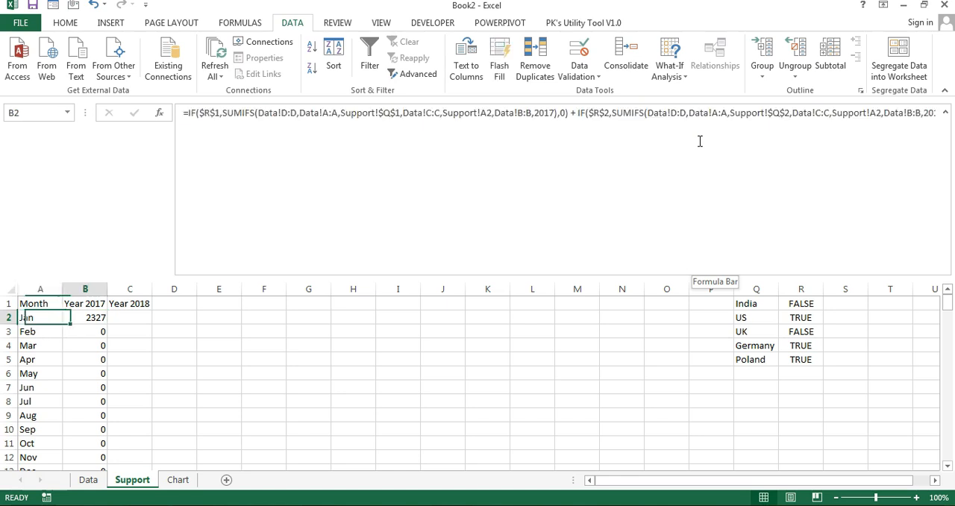
Step: Fill the five-market formula from B2 down to B13 and collapse the expanded formula area
{"action": "key", "text": "ctrl+shift+Down"}
{"action": "key", "text": "ctrl+d"}
{"action": "left_click", "coordinate": [946, 112]}
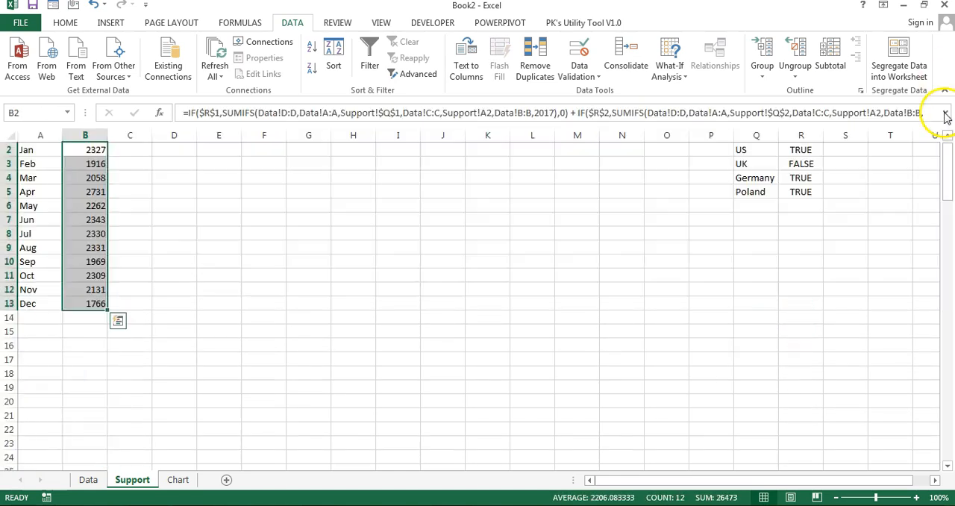
{"action": "left_click", "coordinate": [186, 269]}
Step: Compare the Year 2017 figures with the linked market states in Q1:R5 on the Support sheet
{"action": "left_click", "coordinate": [801, 178]}
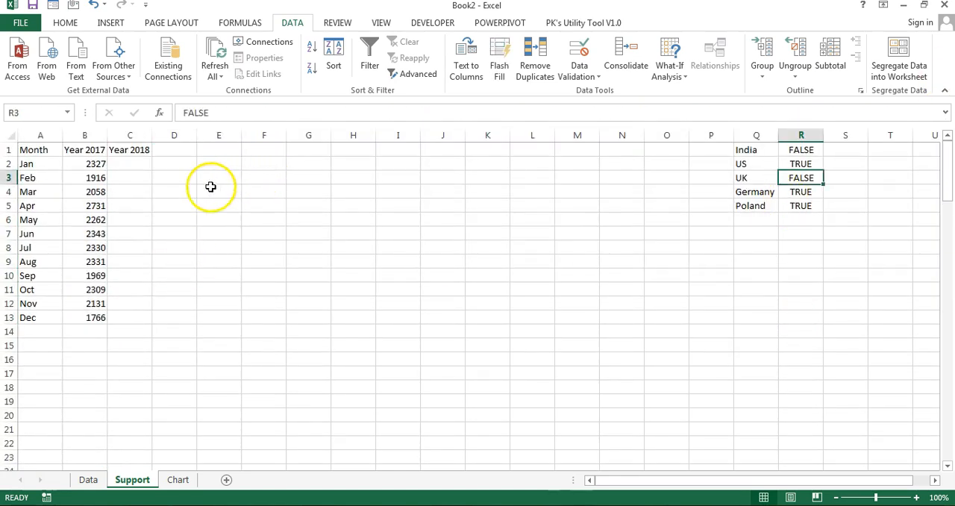
{"action": "left_click", "coordinate": [97, 162]}
{"action": "left_click", "coordinate": [741, 163]}
{"action": "left_click", "coordinate": [764, 194]}
{"action": "left_click", "coordinate": [756, 205]}
Step: Leave only the India and US check boxes ticked on the Chart sheet, and check the Year 2017 column on the Support sheet
{"action": "left_click", "coordinate": [178, 479]}
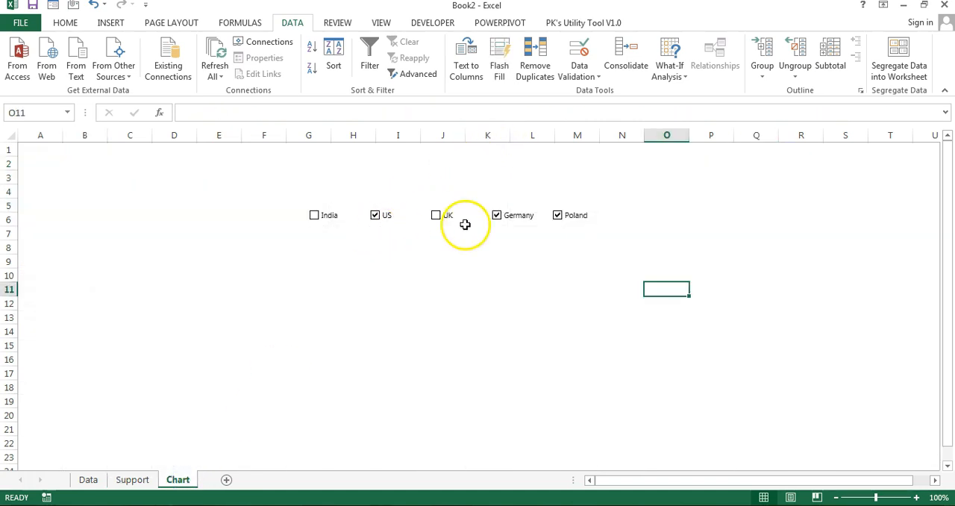
{"action": "left_click", "coordinate": [499, 217]}
{"action": "left_click", "coordinate": [559, 217]}
{"action": "left_click", "coordinate": [377, 216]}
{"action": "left_click", "coordinate": [314, 216]}
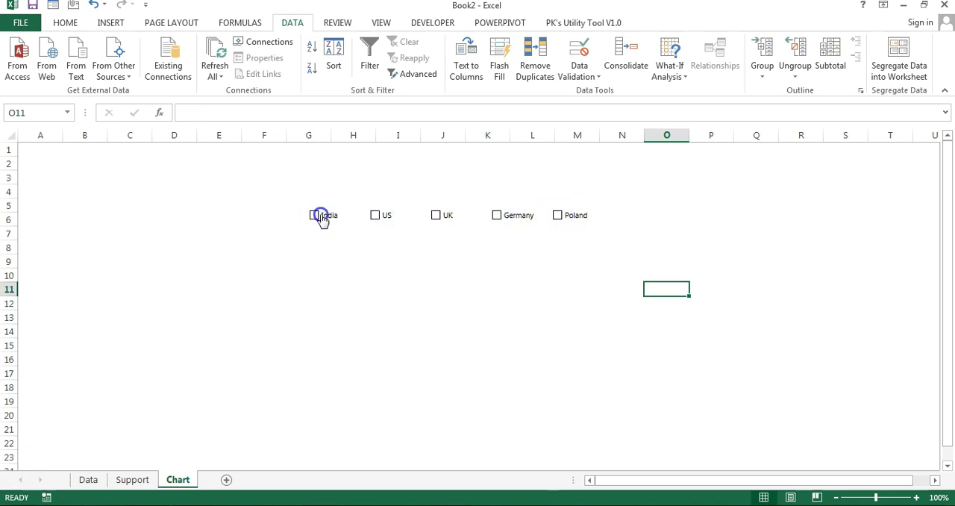
{"action": "left_click", "coordinate": [375, 215]}
{"action": "left_click", "coordinate": [132, 480]}
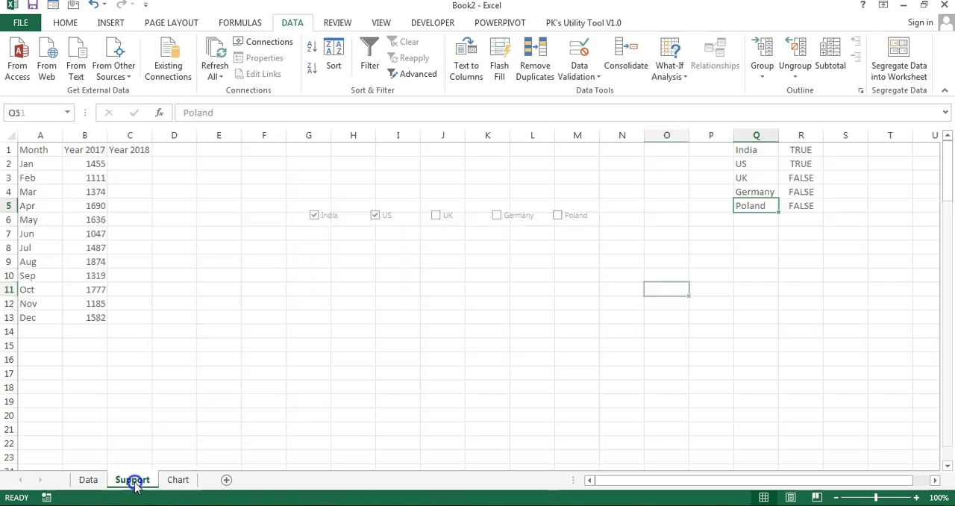
{"action": "left_click", "coordinate": [96, 164]}
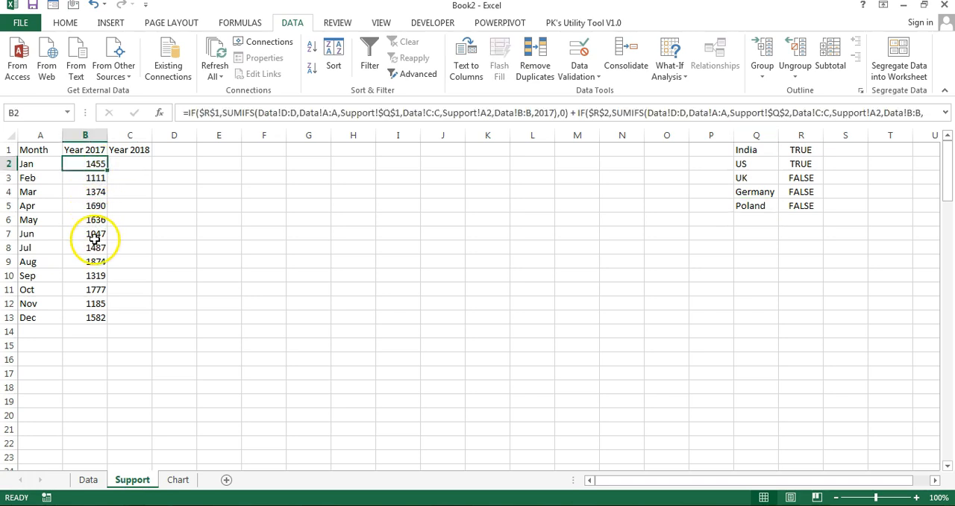
Step: Copy the complete formula text from B2 into C2 under Year 2018 and fill it down to C13
{"action": "left_click", "coordinate": [946, 112]}
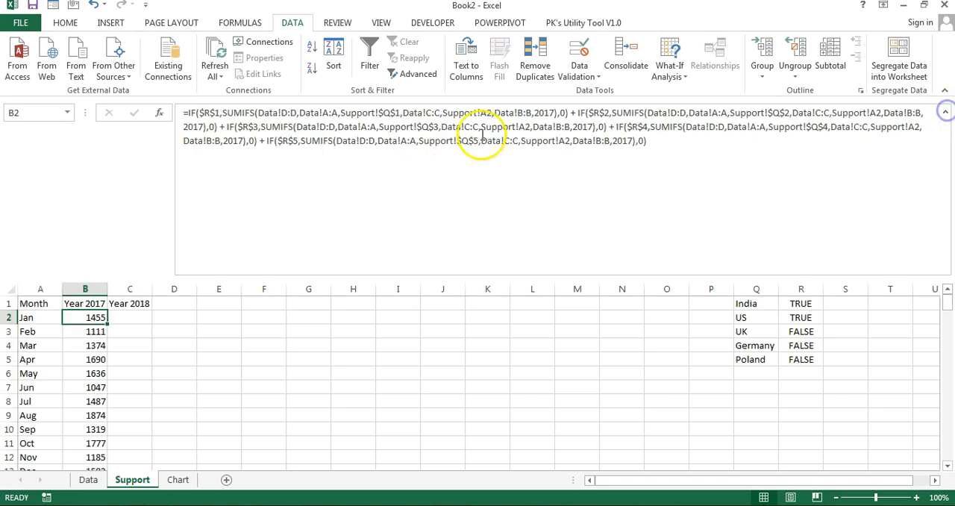
{"action": "left_click", "coordinate": [426, 132]}
{"action": "key", "text": "ctrl+a"}
{"action": "key", "text": "ctrl+c"}
{"action": "key", "text": "Escape"}
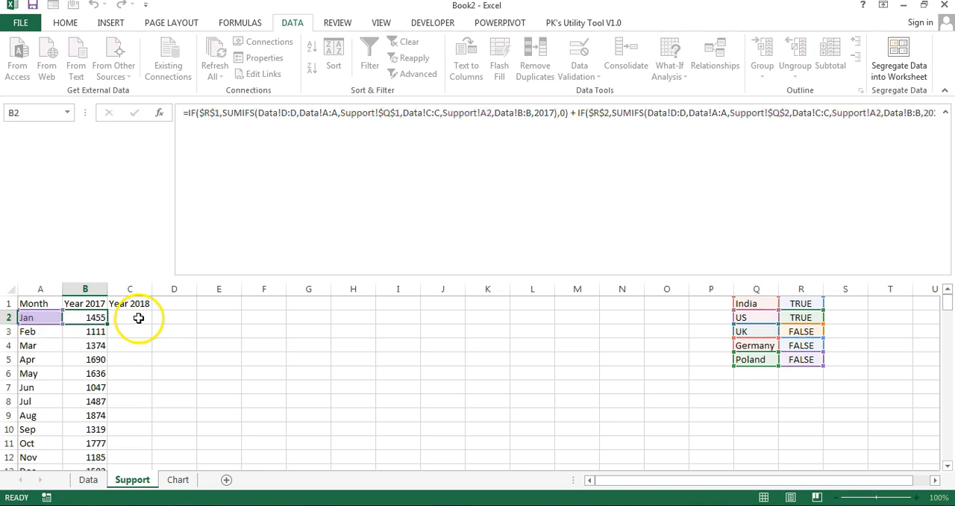
{"action": "left_click", "coordinate": [141, 319]}
{"action": "key", "text": "ctrl+v"}
{"action": "left_click", "coordinate": [946, 112]}
{"action": "left_click_drag", "start_coordinate": [137, 164], "coordinate": [127, 313]}
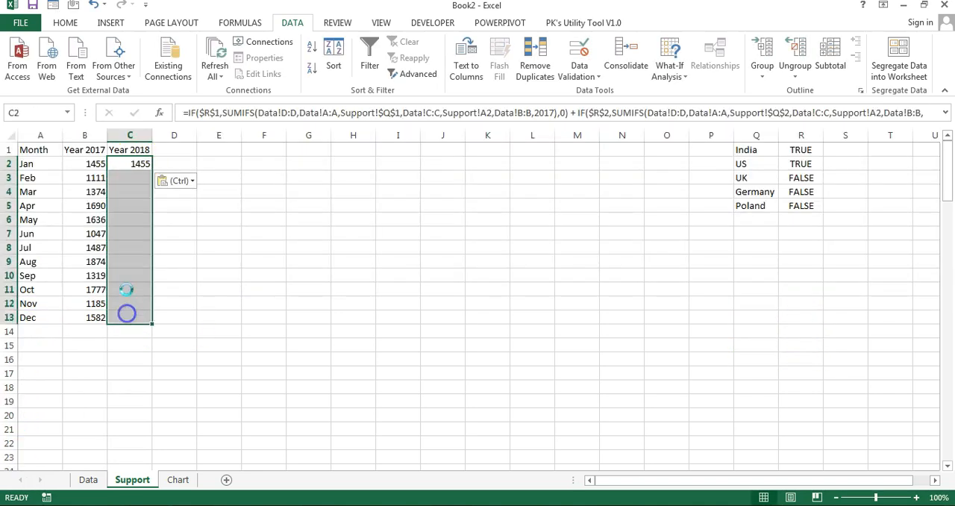
{"action": "key", "text": "ctrl+d"}
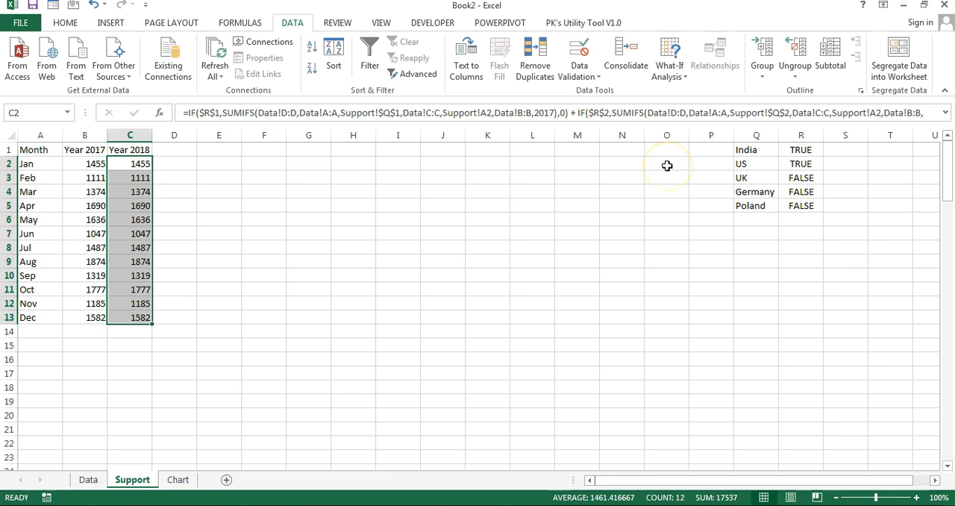
Step: Replace all occurrences of 2017 with 2018 in the formulas of C2:C13
{"action": "key", "text": "ctrl+h"}
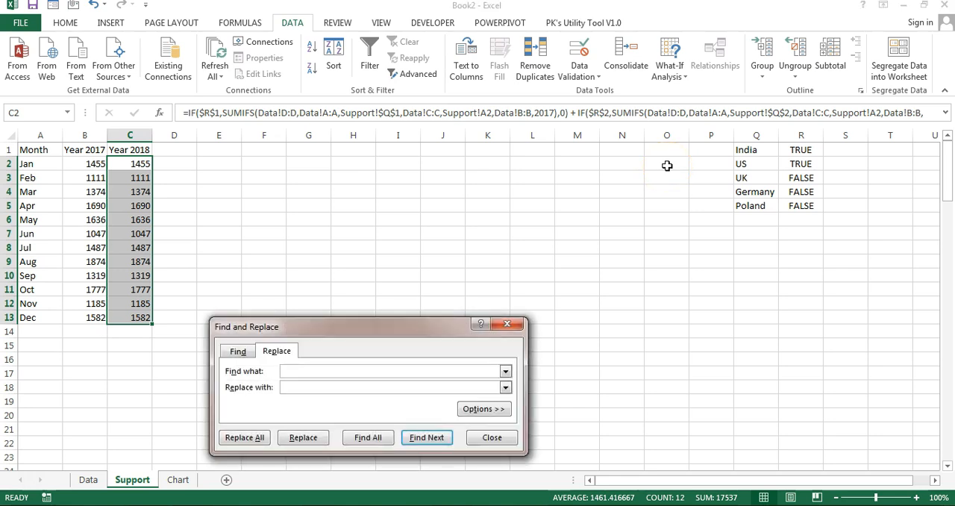
{"action": "left_click_drag", "start_coordinate": [326, 329], "coordinate": [352, 207]}
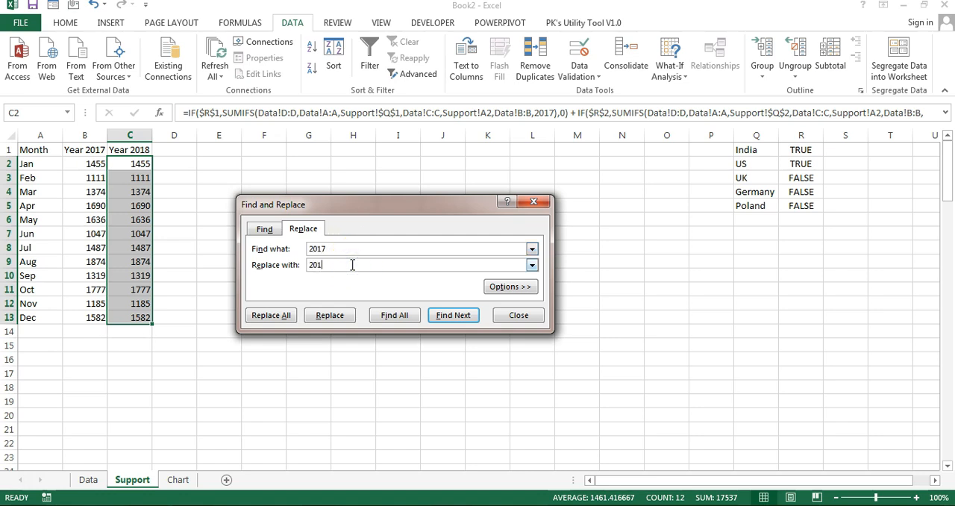
{"action": "left_click", "coordinate": [270, 315]}
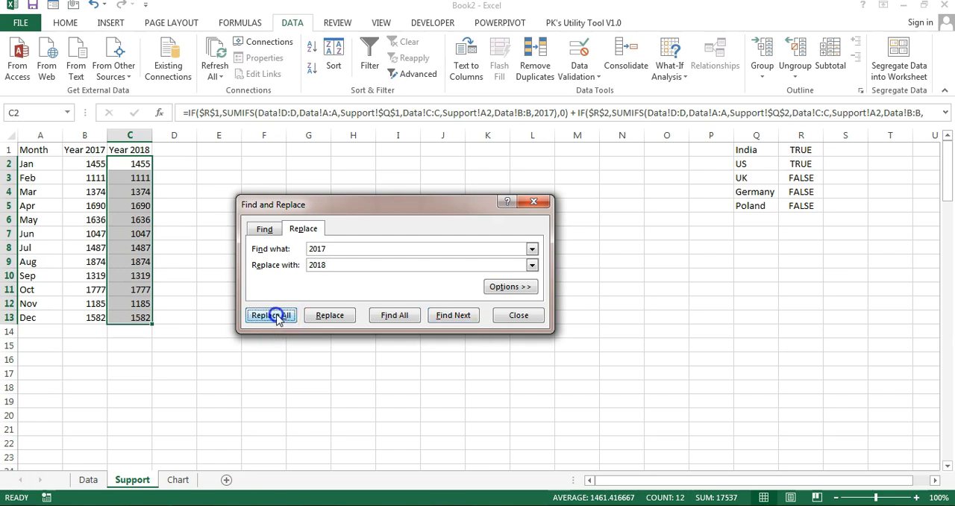
{"action": "left_click", "coordinate": [485, 290]}
{"action": "left_click", "coordinate": [535, 202]}
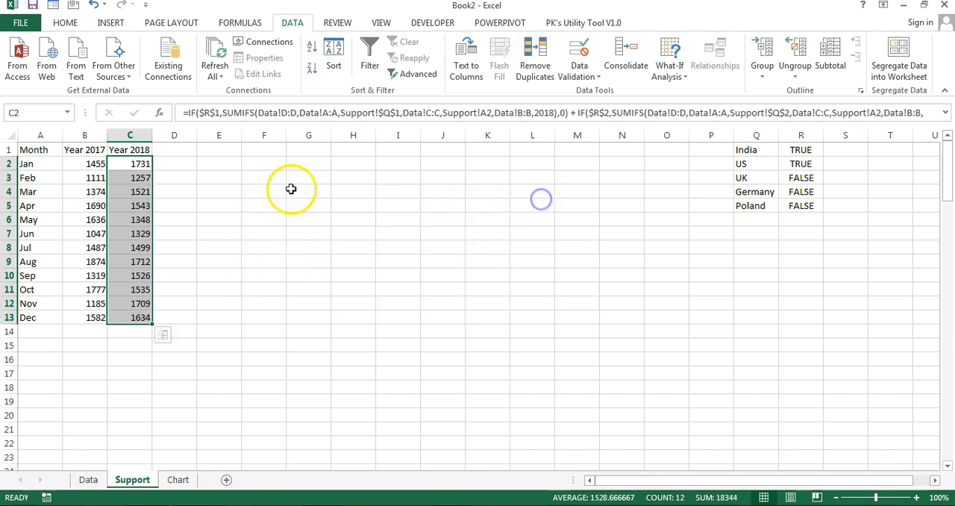
Step: Check the updated formula in C2 and the Year 2017 and Year 2018 figures in B2:C13
{"action": "left_click", "coordinate": [305, 191]}
{"action": "left_click", "coordinate": [131, 163]}
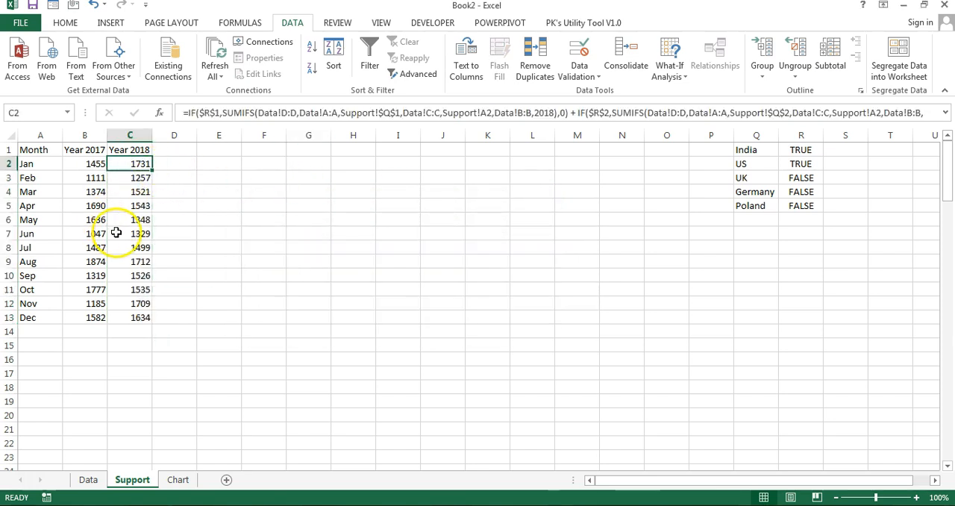
{"action": "left_click_drag", "start_coordinate": [85, 164], "coordinate": [122, 317]}
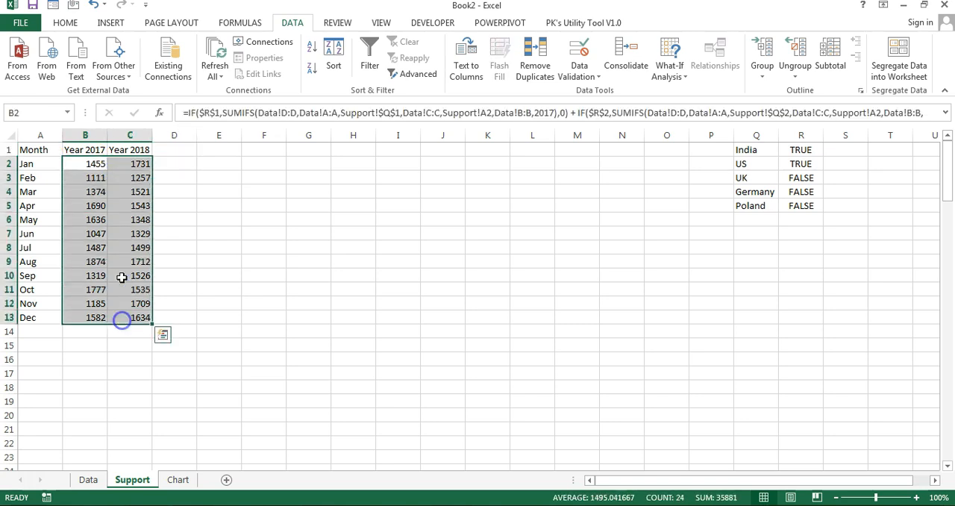
Step: Add the column headings Max Left in D1 and Max Right in E1
{"action": "left_click", "coordinate": [169, 149]}
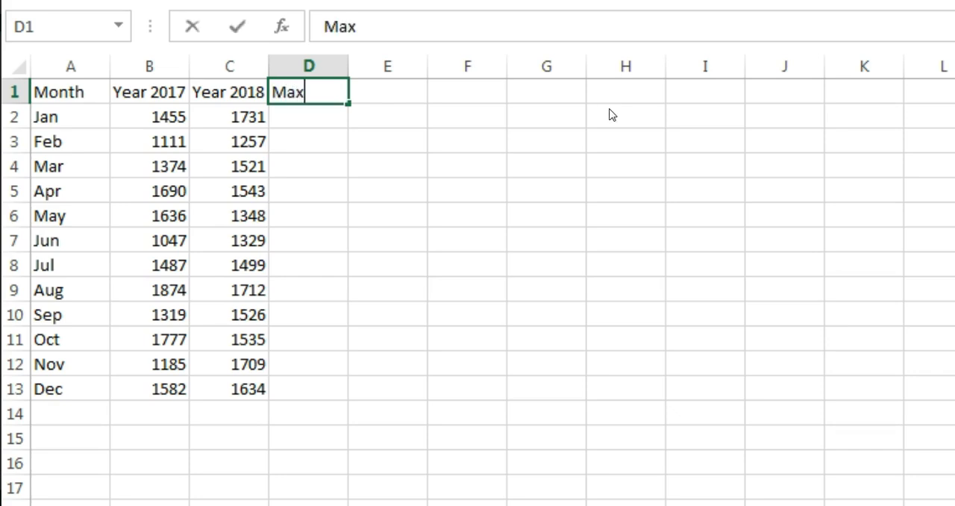
{"action": "key", "text": "Tab"}
{"action": "type", "text": "Max Ri"}
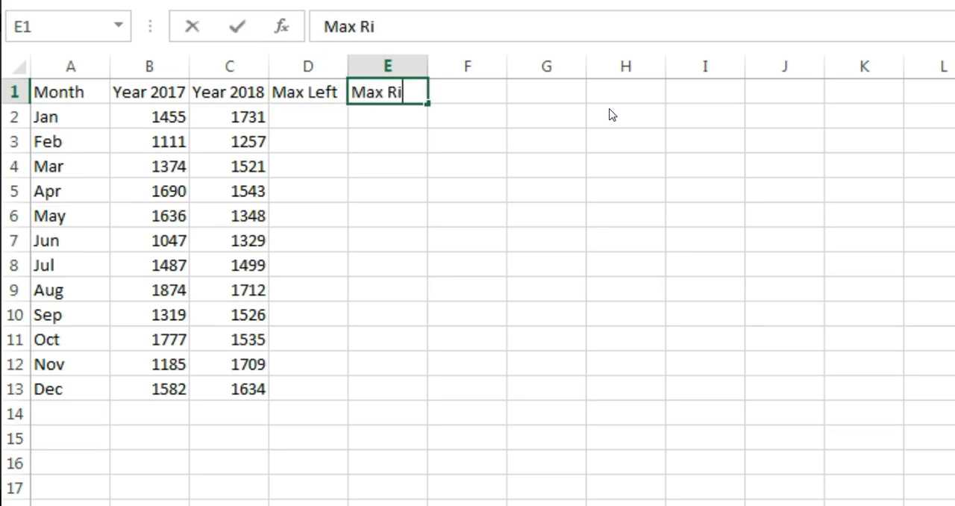
{"action": "type", "text": "ght"}
{"action": "key", "text": "Return"}
Step: Enter the formula =MAX(B2:C2) in D2 under Max Left
{"action": "type", "text": "=max"}
{"action": "key", "text": "Tab"}
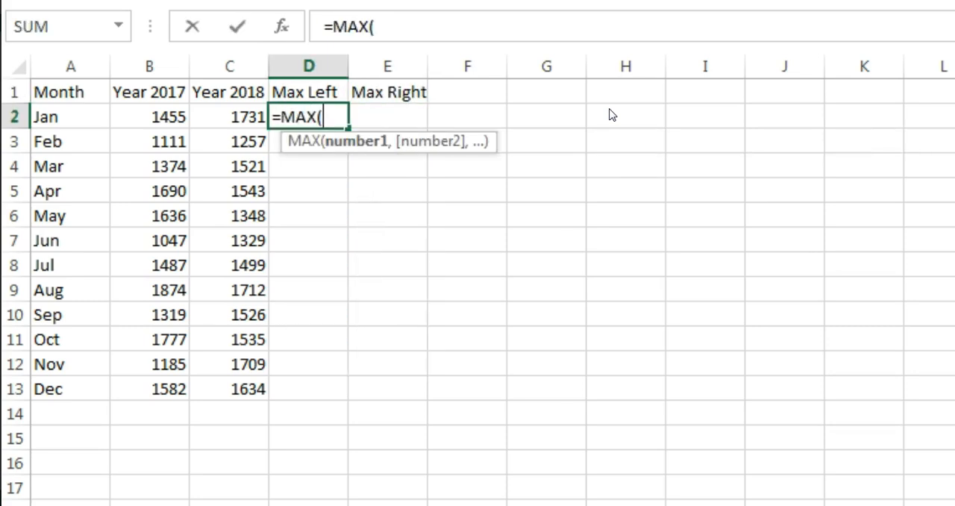
{"action": "key", "text": "Left"}
{"action": "key", "text": "shift+Left"}
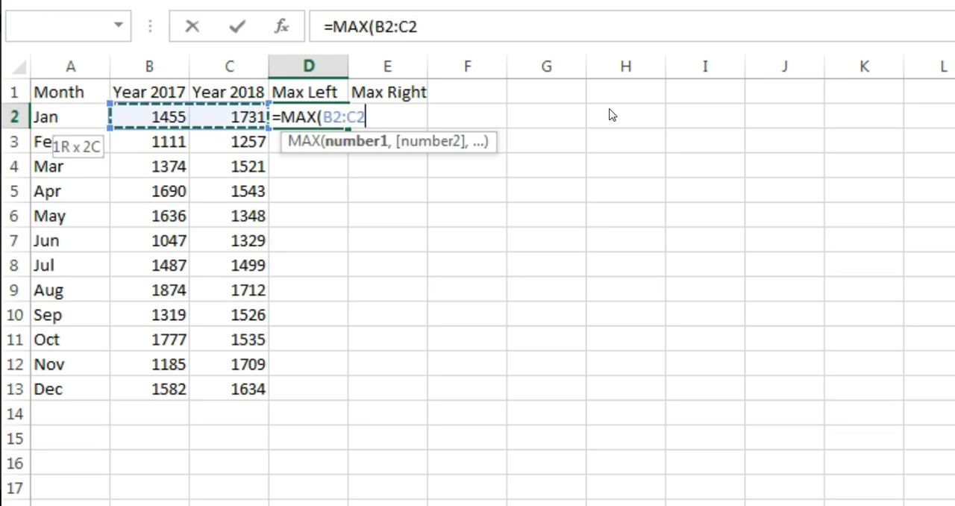
{"action": "key", "text": "Return"}
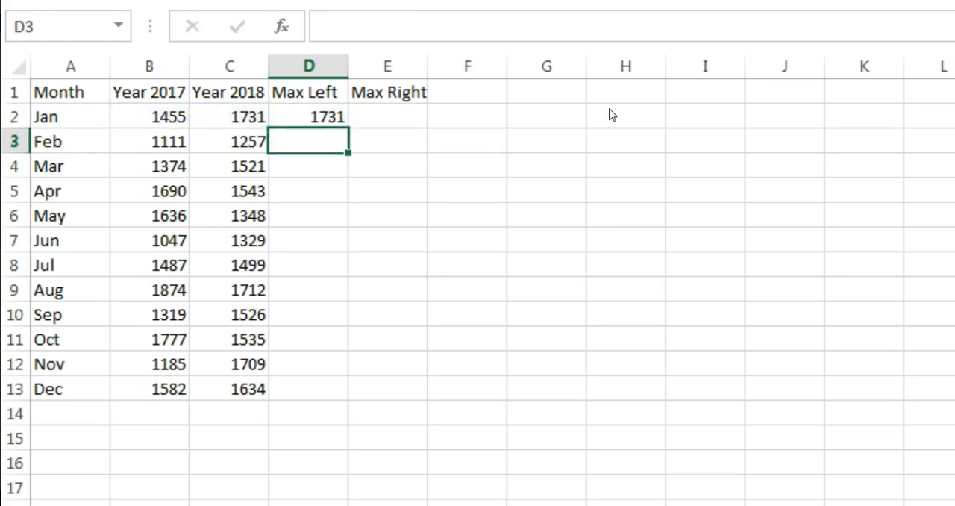
Step: Enter the formula =D2 in E2 under Max Right
{"action": "key", "text": "Up"}
{"action": "key", "text": "Right"}
{"action": "type", "text": "="}
{"action": "key", "text": "Left"}
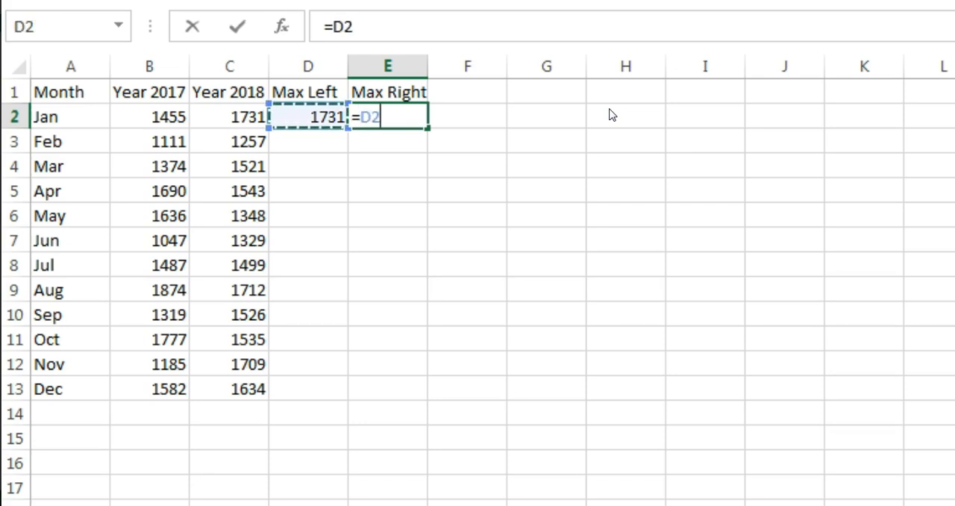
{"action": "key", "text": "Return"}
Step: Fill the Max Left and Max Right formulas from row 2 down through the December row, D2:E13
{"action": "key", "text": "Left"}
{"action": "key", "text": "Left"}
{"action": "key", "text": "ctrl+Down"}
{"action": "key", "text": "Right"}
{"action": "key", "text": "ctrl+shift+Up"}
{"action": "key", "text": "shift+Right"}
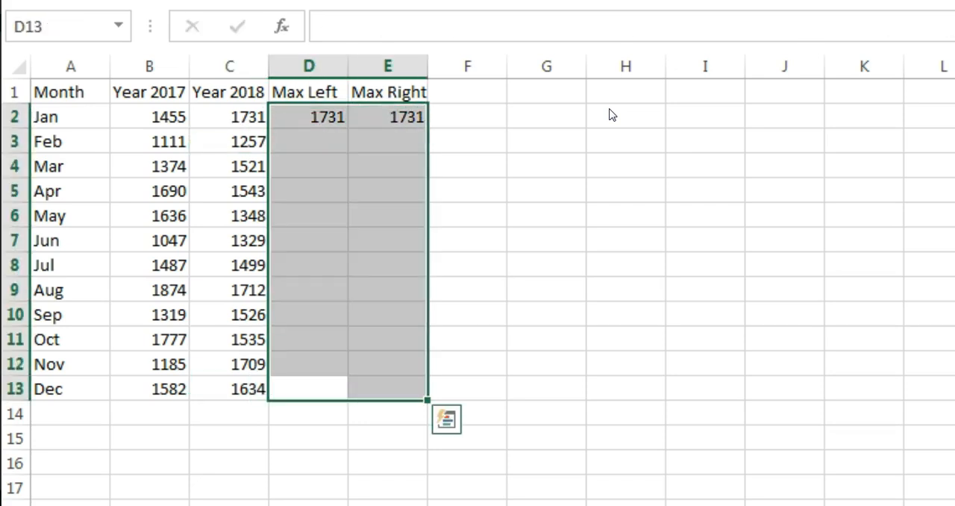
{"action": "key", "text": "ctrl+d"}
Step: Add the column headings Up Error Bar in F1 and Down Error Bar in G1
{"action": "key", "text": "ctrl+Up"}
{"action": "key", "text": "Right"}
{"action": "key", "text": "Right"}
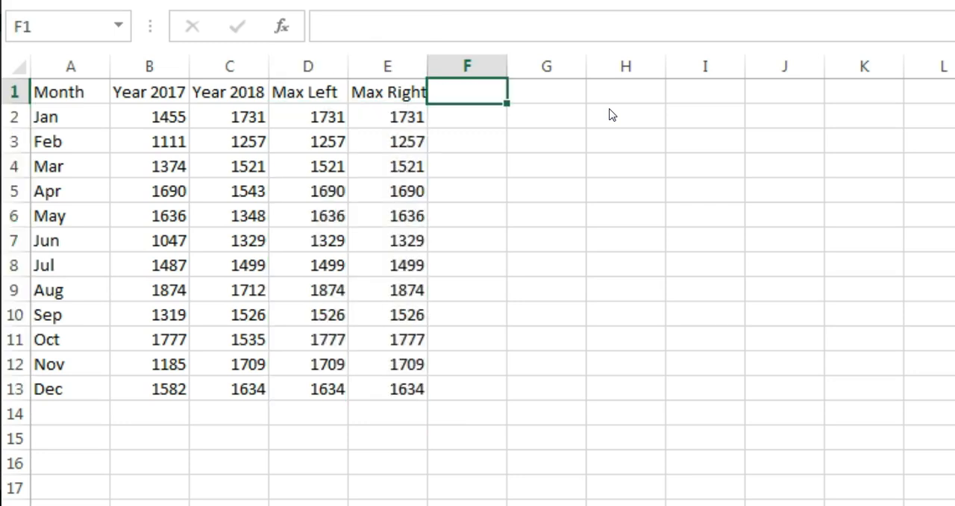
{"action": "type", "text": "Up Error Bar"}
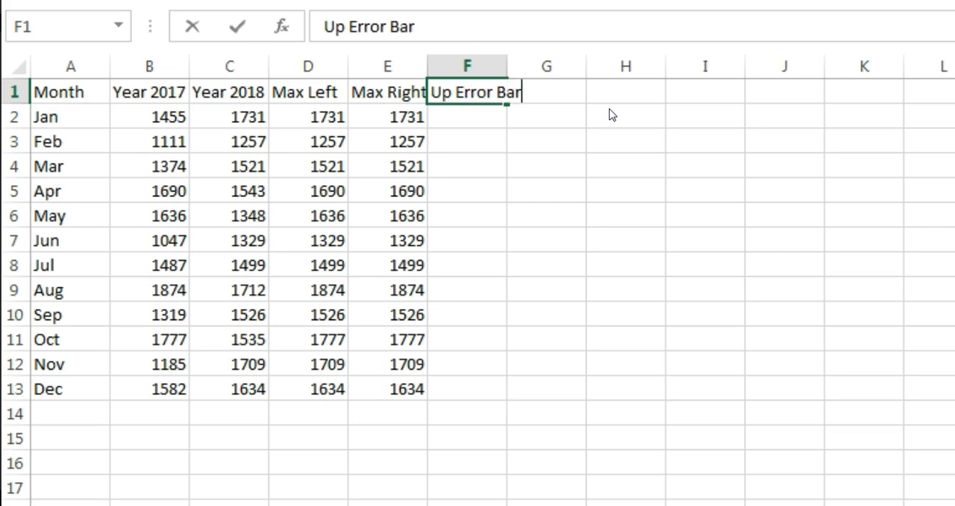
{"action": "key", "text": "Tab"}
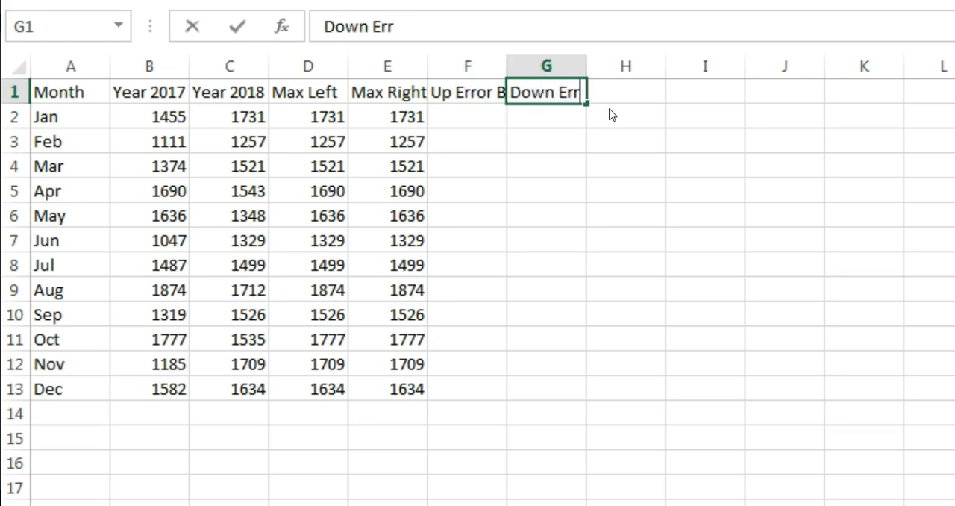
{"action": "type", "text": "Down Error Bar"}
{"action": "key", "text": "Return"}
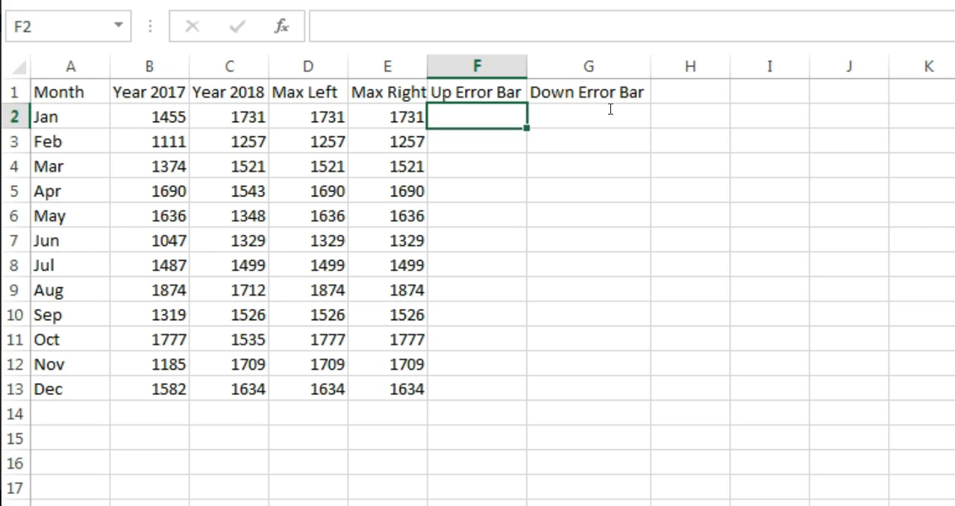
Step: Begin an IF formula in F2 under Up Error Bar with C2>B2 as the logical test
{"action": "type", "text": "if"}
{"action": "key", "text": "Tab"}
{"action": "key", "text": "Left"}
{"action": "key", "text": "Left"}
{"action": "key", "text": "Left"}
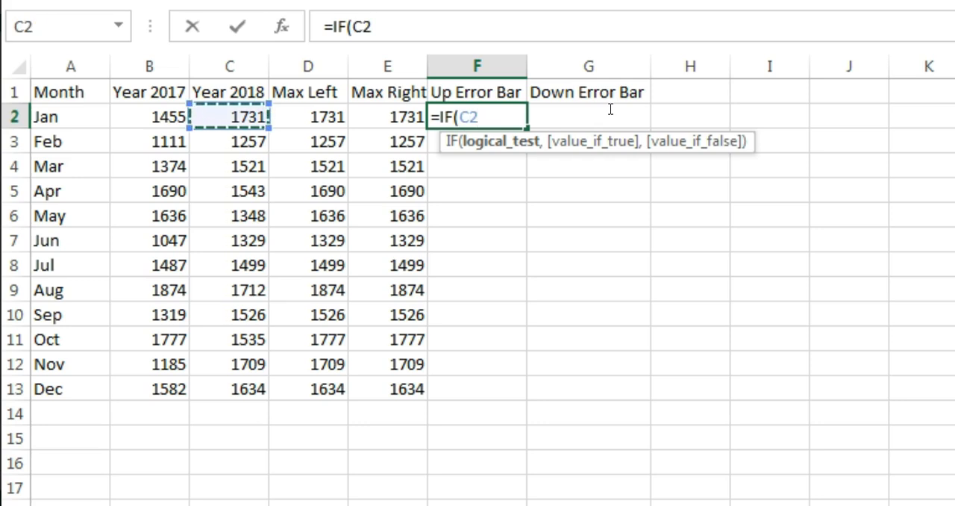
{"action": "type", "text": ">"}
{"action": "key", "text": "Left"}
{"action": "key", "text": "Left"}
{"action": "key", "text": "Left"}
{"action": "key", "text": "Left"}
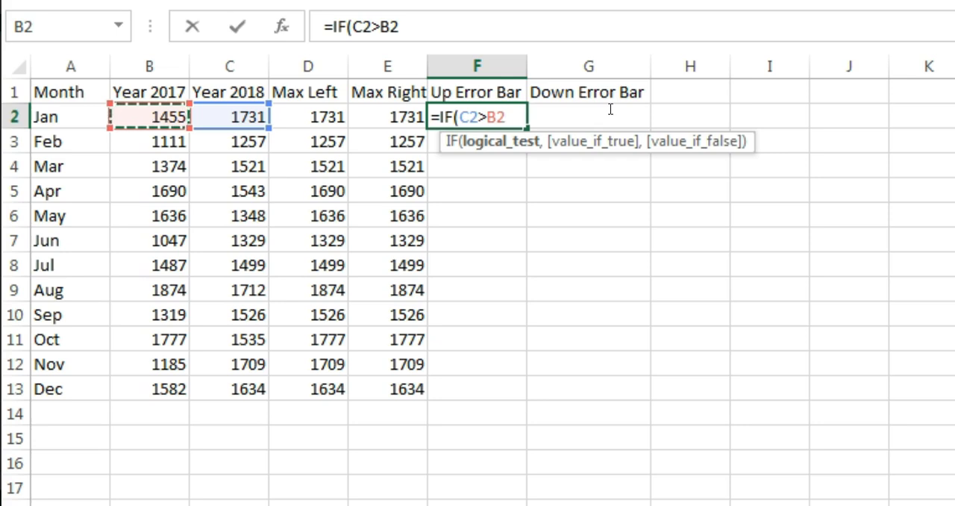
Step: Complete the January Up Error Bar formula in F2 as =IF(C2>B2,C2-B2,NA()), accepting the closing-parenthesis correction
{"action": "type", "text": ","}
{"action": "key", "text": "Left"}
{"action": "key", "text": "Left"}
{"action": "key", "text": "Left"}
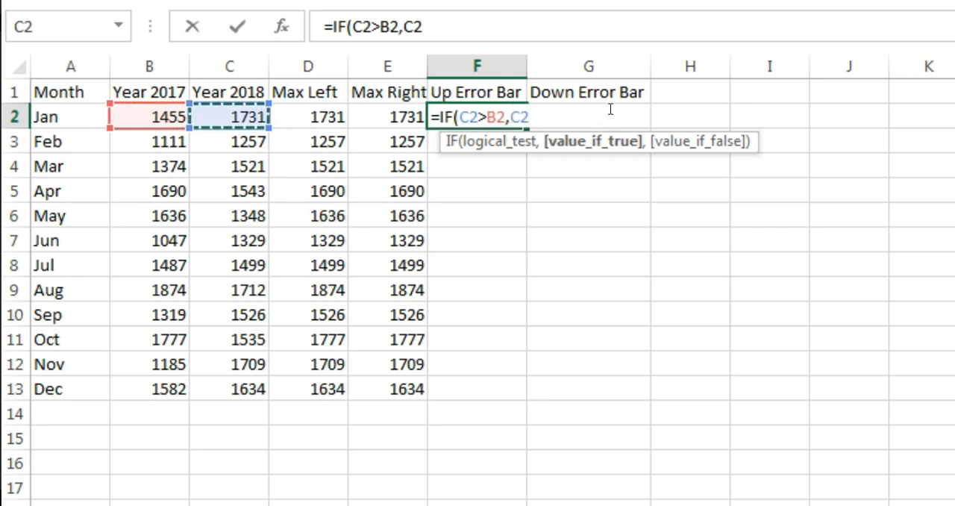
{"action": "type", "text": "-"}
{"action": "key", "text": "Left"}
{"action": "key", "text": "Left"}
{"action": "key", "text": "Left"}
{"action": "key", "text": "Left"}
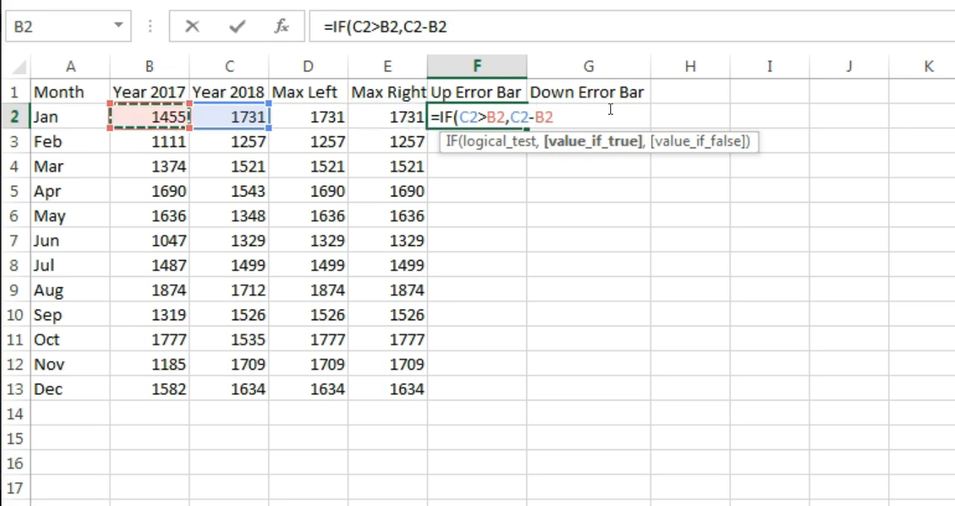
{"action": "type", "text": ",na"}
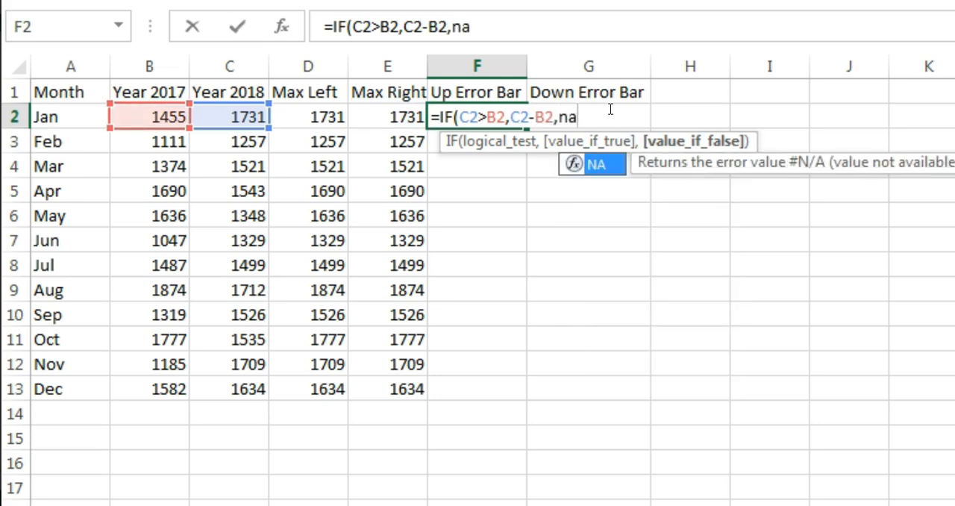
{"action": "key", "text": "Tab"}
{"action": "key", "text": "Return"}
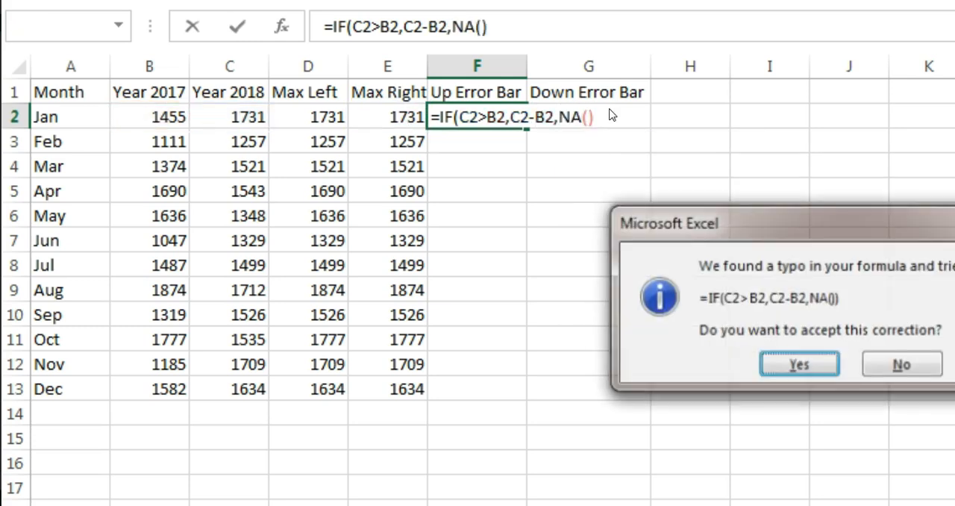
{"action": "key", "text": "Return"}
Step: Copy the exact text of the F2 formula into G2 under Down Error Bar without shifting its references
{"action": "key", "text": "Up"}
{"action": "left_click_drag", "start_coordinate": [590, 27], "coordinate": [322, 28]}
{"action": "key", "text": "ctrl+c"}
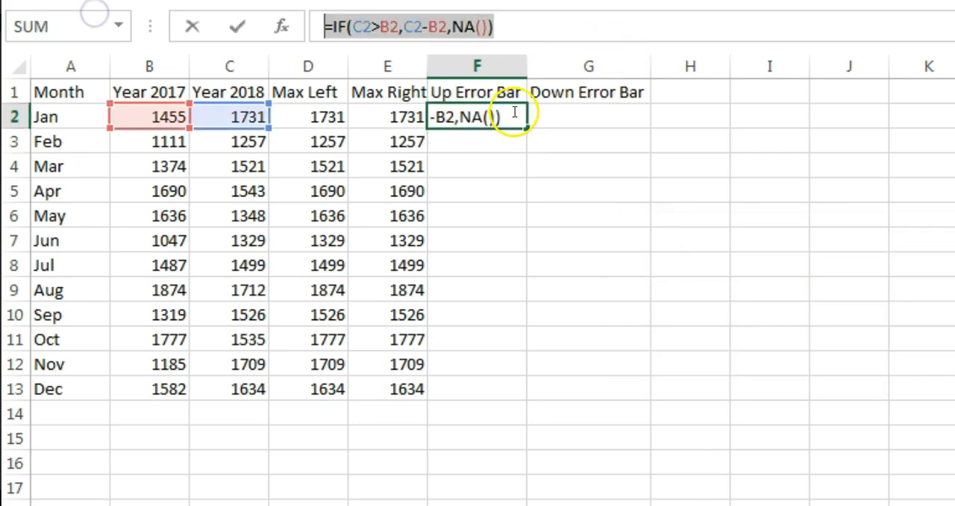
{"action": "key", "text": "Escape"}
{"action": "left_click", "coordinate": [632, 118]}
{"action": "key", "text": "ctrl+v"}
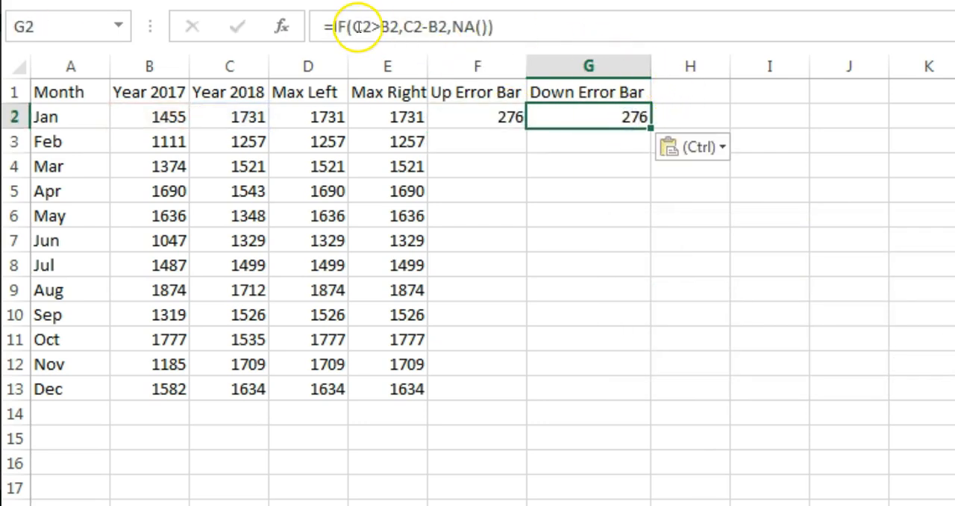
Step: Change the Down Error Bar formula in G2 to =IF(C2<B2,B2-C2,NA())
{"action": "left_click", "coordinate": [373, 27]}
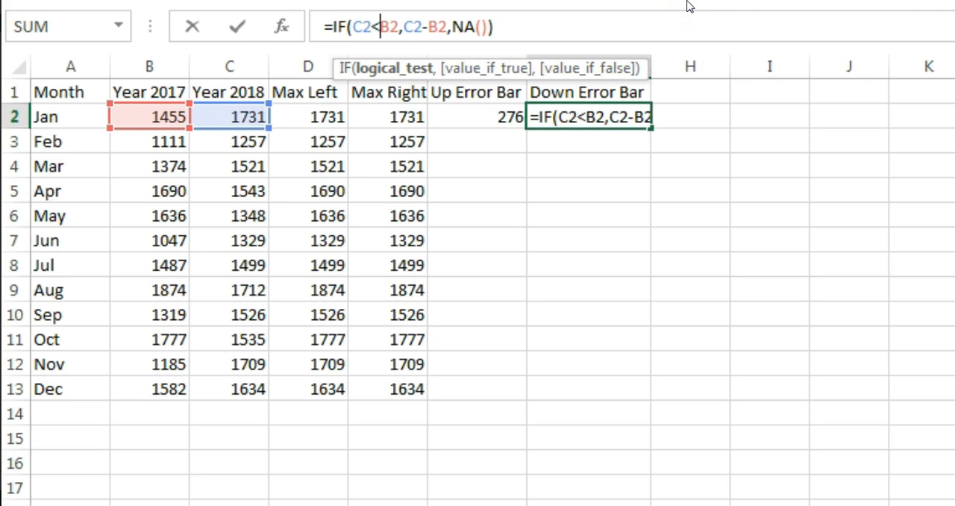
{"action": "key", "text": "Right"}
{"action": "key", "text": "Right"}
{"action": "key", "text": "Right"}
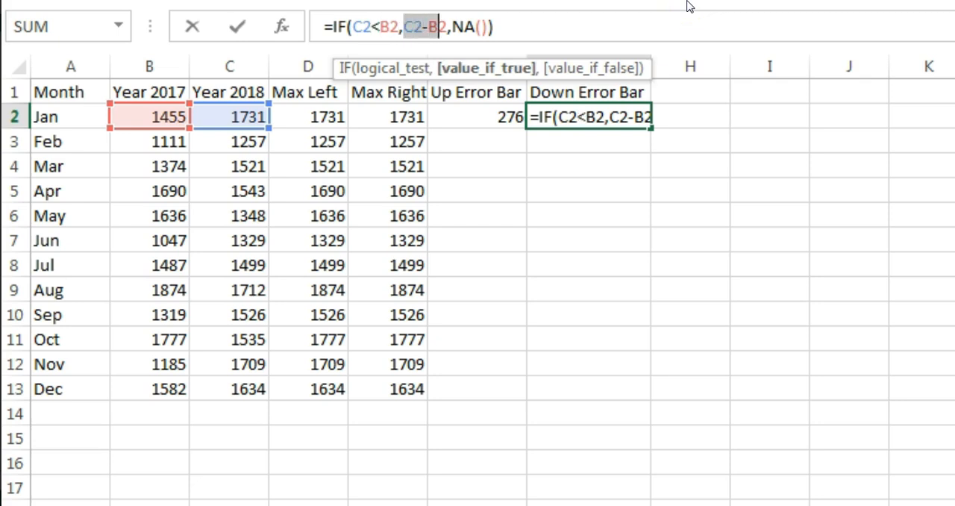
{"action": "key", "text": "shift+Right"}
{"action": "type", "text": "b2-c2"}
{"action": "key", "text": "ctrl+Return"}
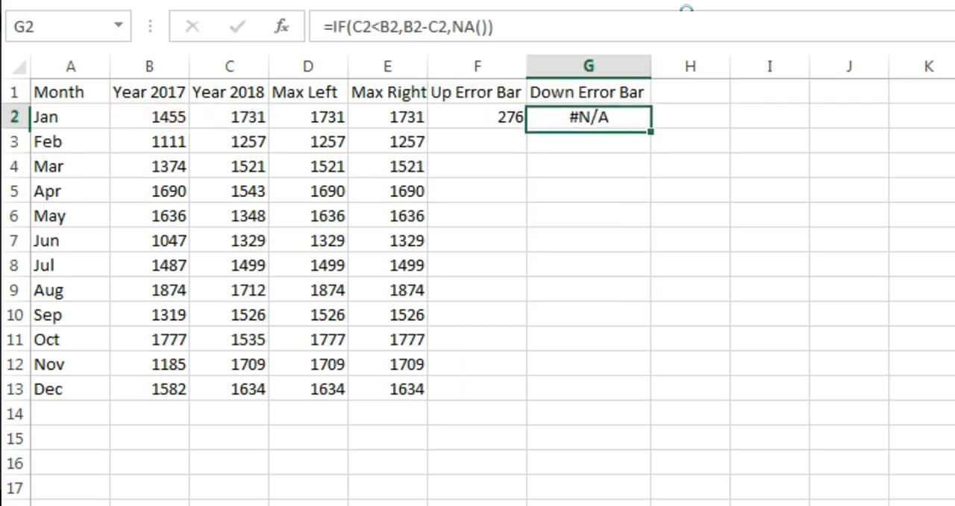
Step: Fill the Up Error Bar and Down Error Bar formulas from row 2 down through the December row, F2:G13
{"action": "key", "text": "Left"}
{"action": "key", "text": "Left"}
{"action": "key", "text": "ctrl+Down"}
{"action": "key", "text": "Right"}
{"action": "key", "text": "shift+Right"}
{"action": "key", "text": "ctrl+shift+Up"}
{"action": "key", "text": "ctrl+d"}
{"action": "key", "text": "ctrl+Up"}
{"action": "key", "text": "Down"}
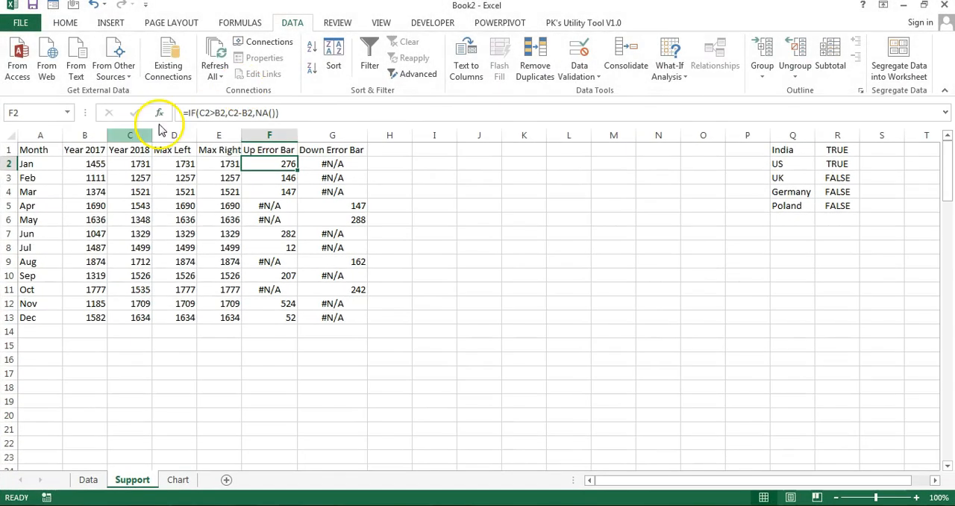
Step: Insert a 2-D Clustered Column chart from A1:E13 and place it, widened, beneath the first rows of the error bar columns
{"action": "left_click_drag", "start_coordinate": [23, 150], "coordinate": [215, 322]}
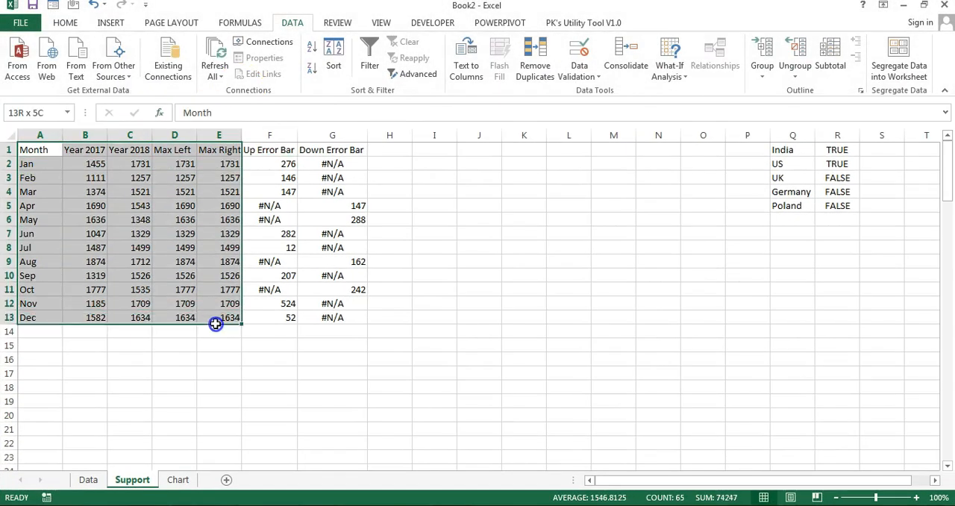
{"action": "left_click", "coordinate": [110, 23]}
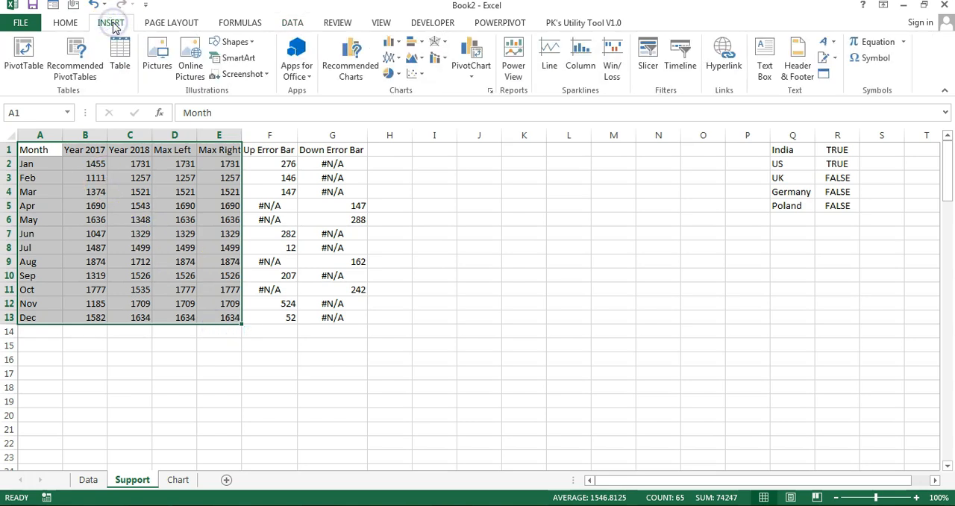
{"action": "left_click", "coordinate": [393, 43]}
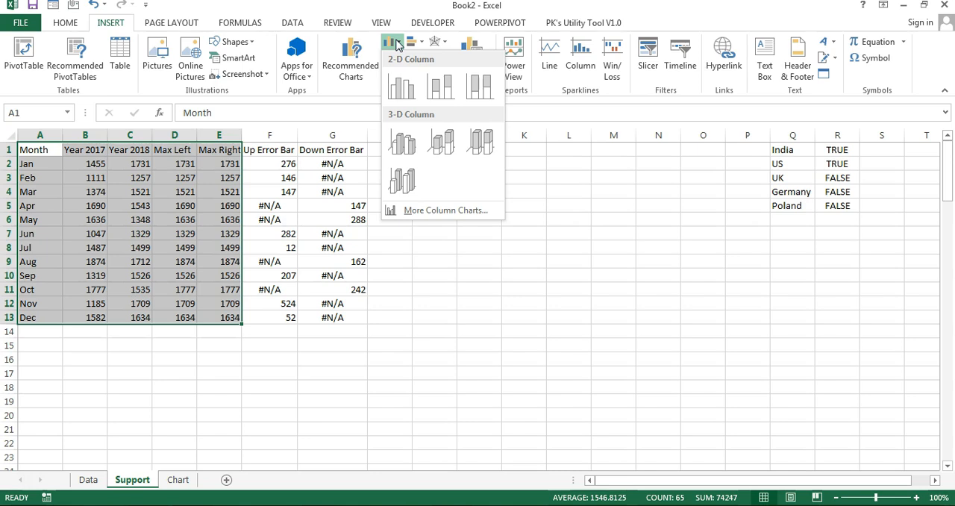
{"action": "left_click", "coordinate": [403, 90]}
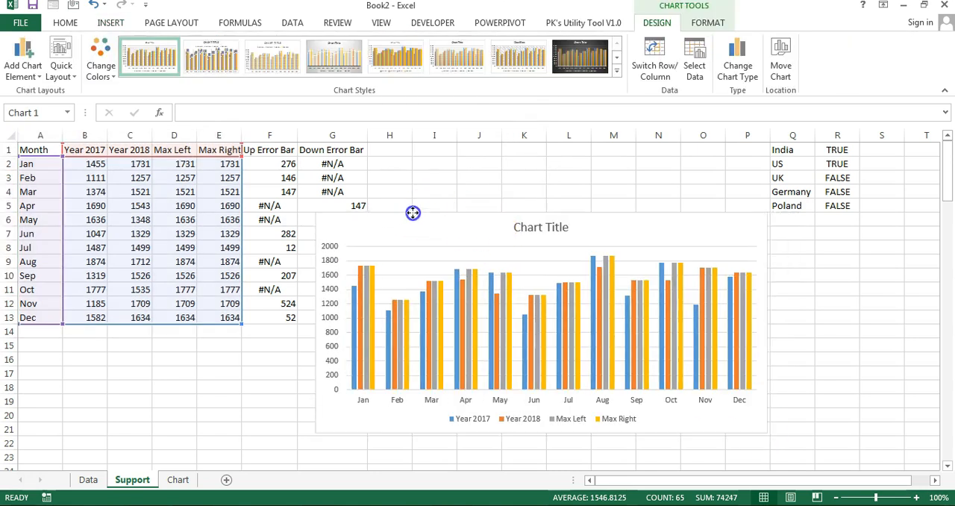
{"action": "left_click_drag", "start_coordinate": [412, 211], "coordinate": [370, 201]}
Step: Reorder the chart's series so that Max Left comes first, before Year 2017, and enlarge the chart slightly
{"action": "right_click", "coordinate": [338, 287]}
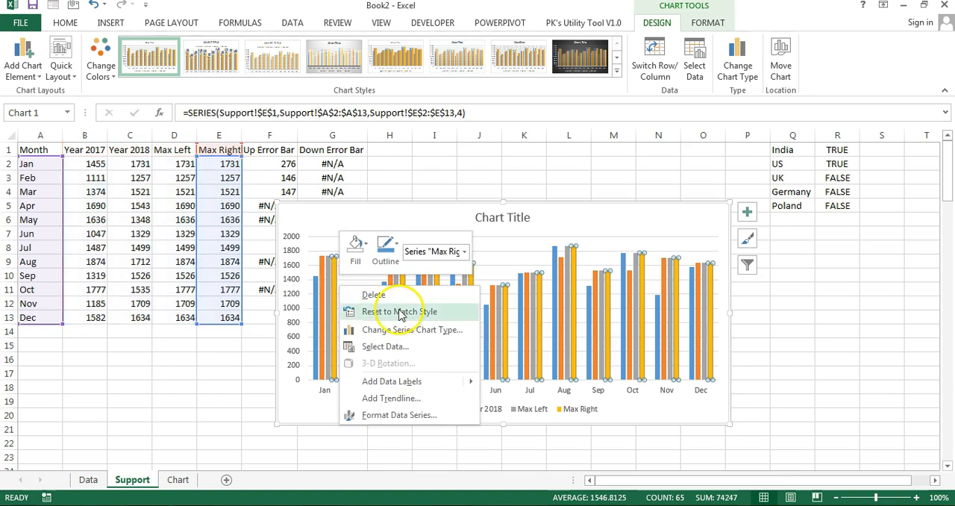
{"action": "left_click", "coordinate": [396, 346]}
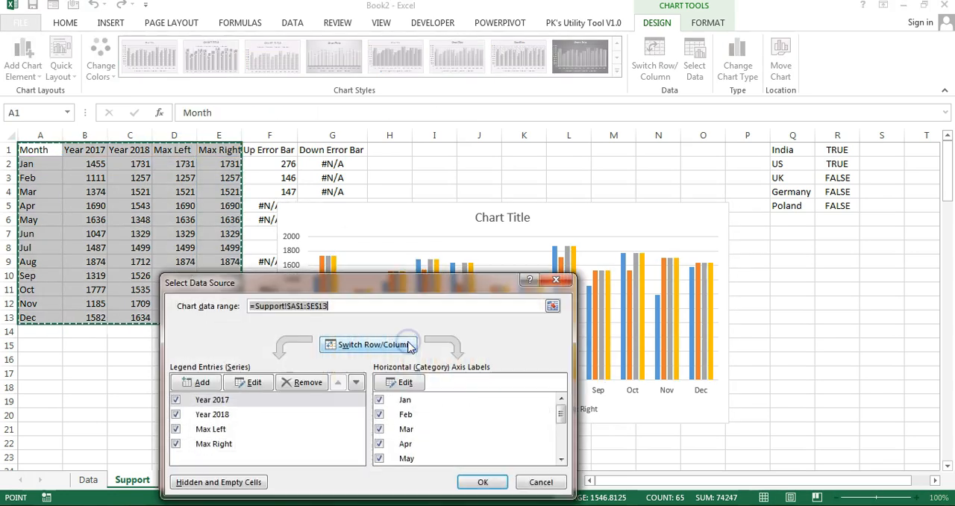
{"action": "left_click", "coordinate": [237, 430]}
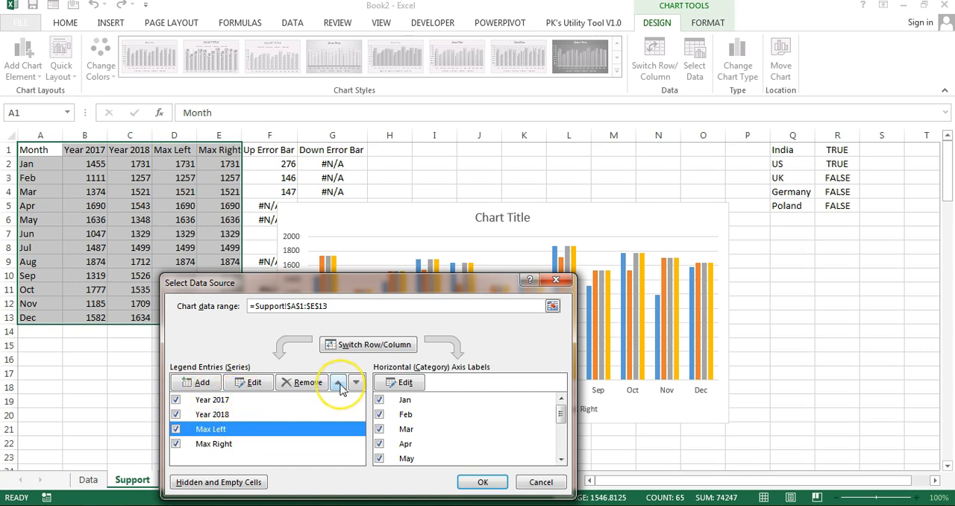
{"action": "left_click", "coordinate": [339, 386]}
{"action": "left_click", "coordinate": [339, 387]}
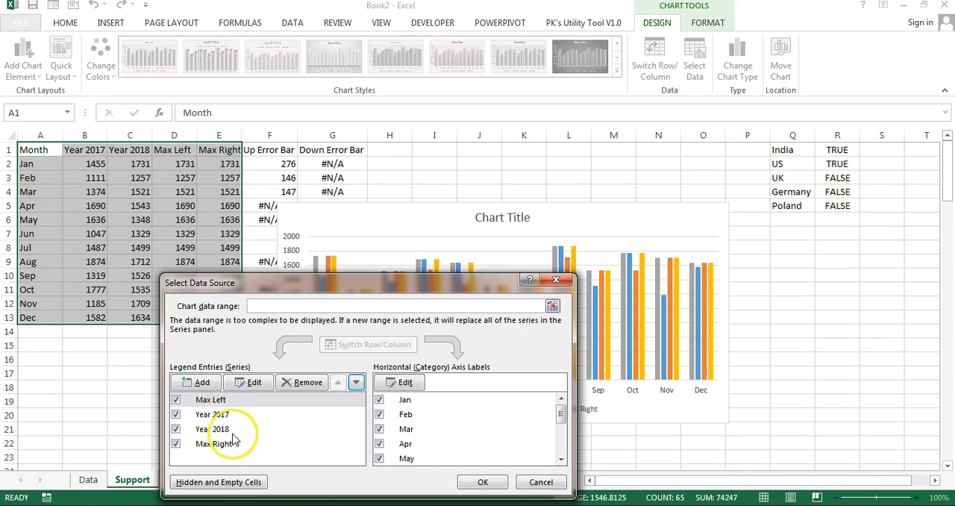
{"action": "left_click", "coordinate": [493, 483]}
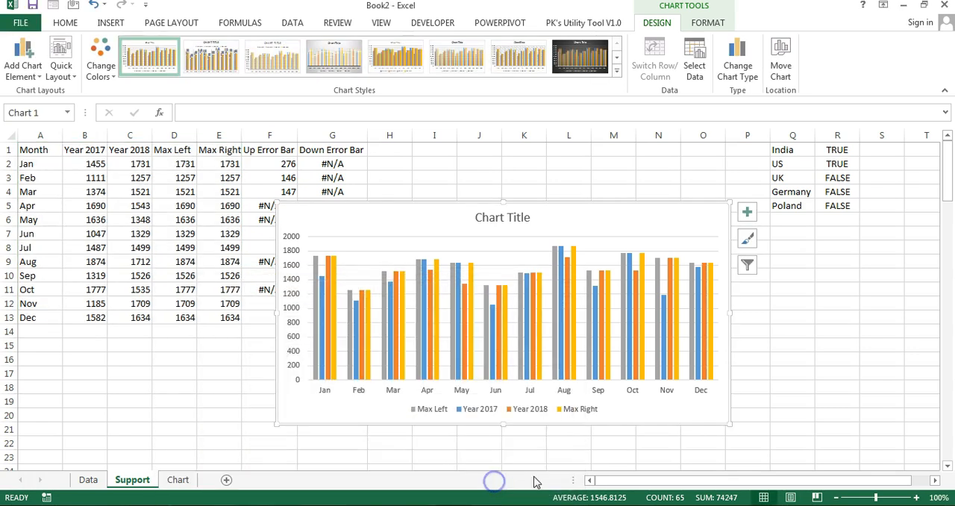
{"action": "left_click_drag", "start_coordinate": [340, 353], "coordinate": [324, 359]}
{"action": "left_click_drag", "start_coordinate": [712, 430], "coordinate": [728, 439]}
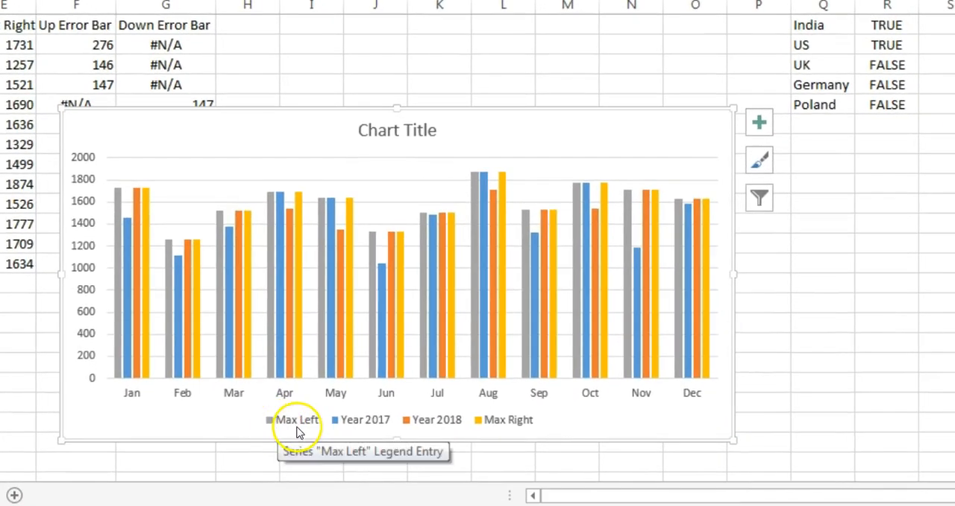
Step: Add error bars to the Max Left and Max Right series of the chart
{"action": "left_click", "coordinate": [117, 280]}
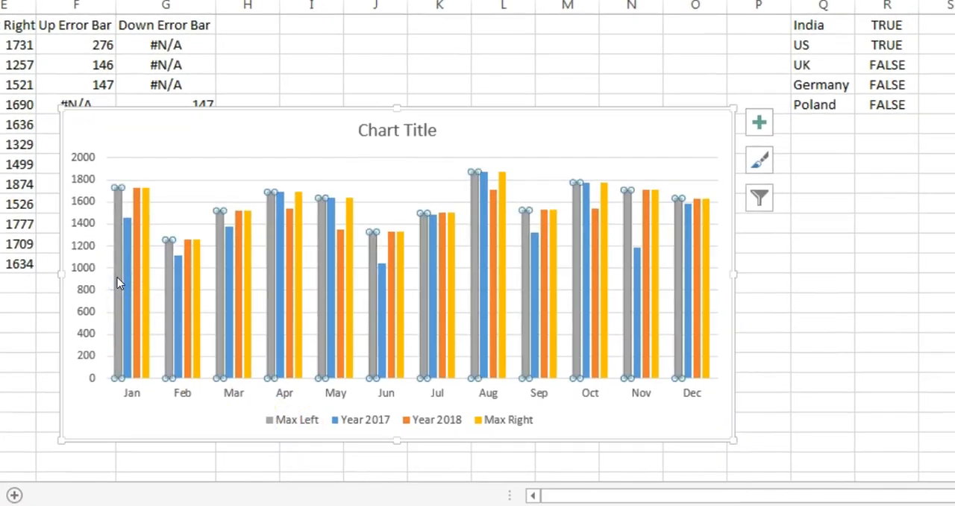
{"action": "left_click", "coordinate": [759, 123]}
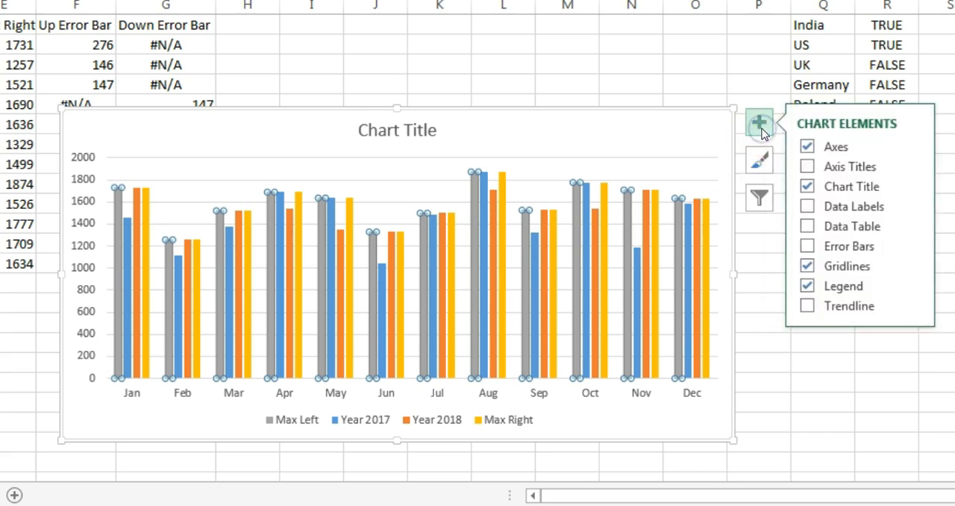
{"action": "left_click", "coordinate": [807, 246]}
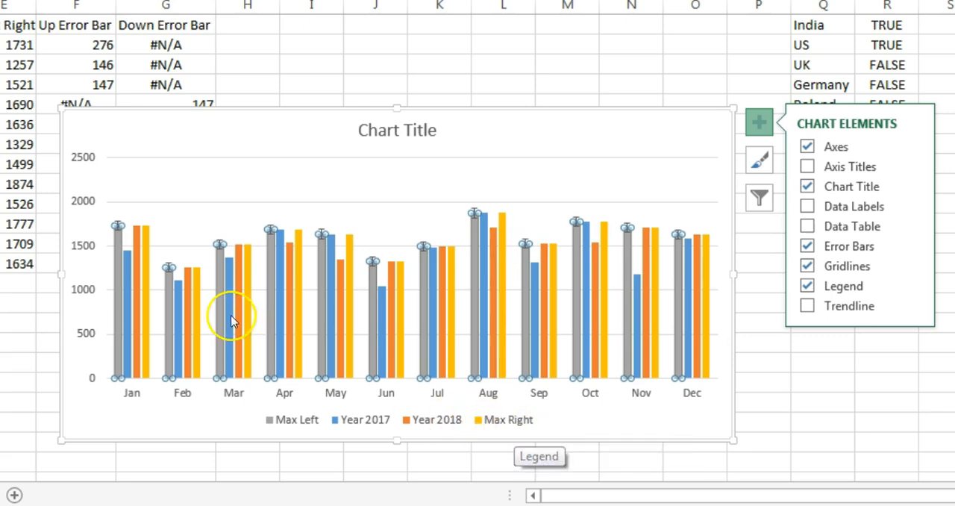
{"action": "left_click", "coordinate": [145, 284]}
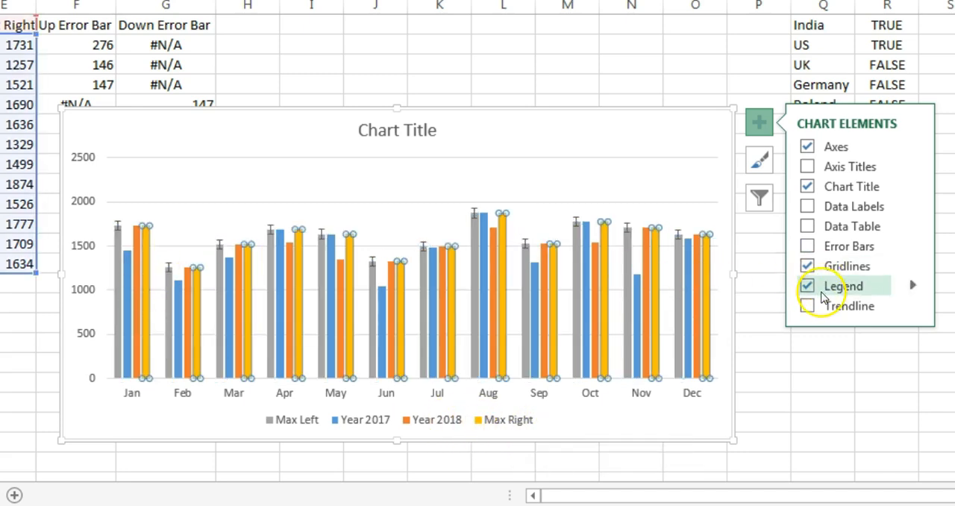
{"action": "left_click", "coordinate": [807, 246]}
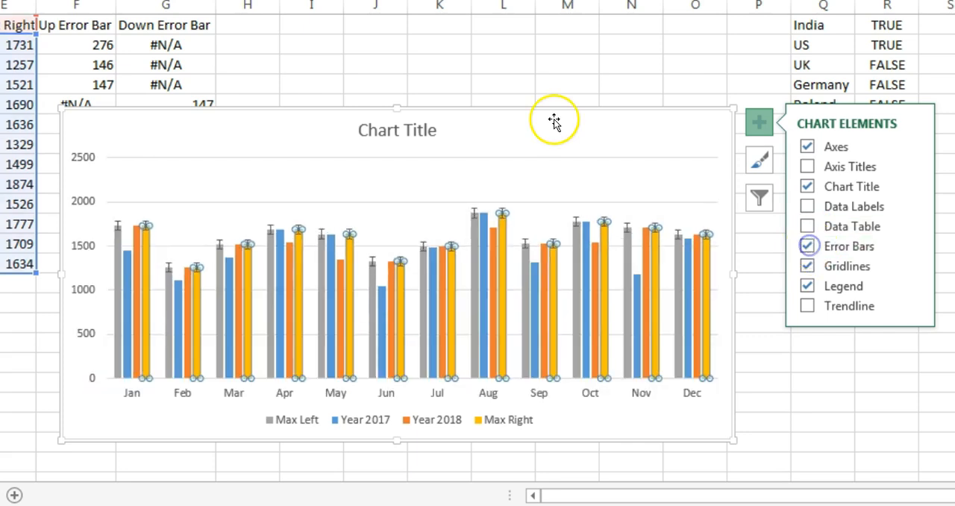
{"action": "left_click", "coordinate": [766, 126]}
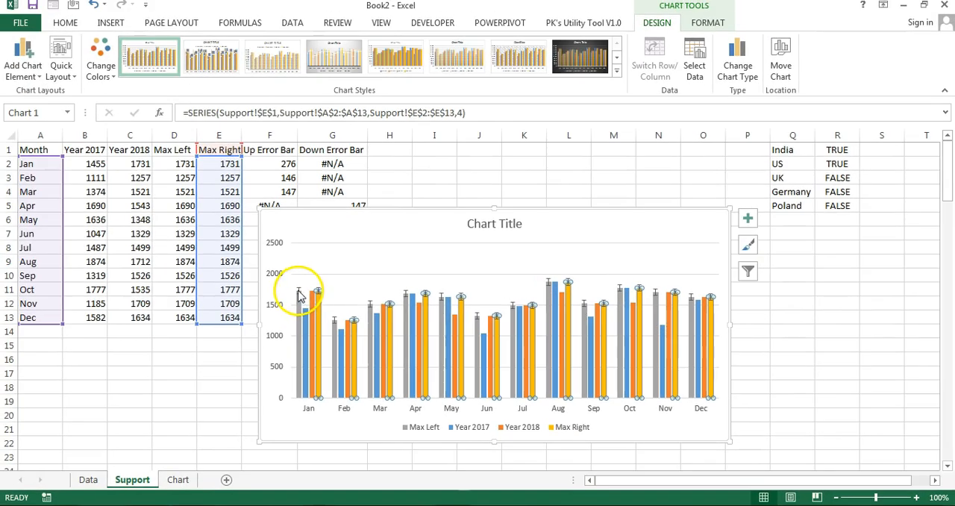
Step: Format the Max Left series' Y error bars with Minus direction, No Cap end style and a Custom error amount
{"action": "left_click", "coordinate": [127, 231]}
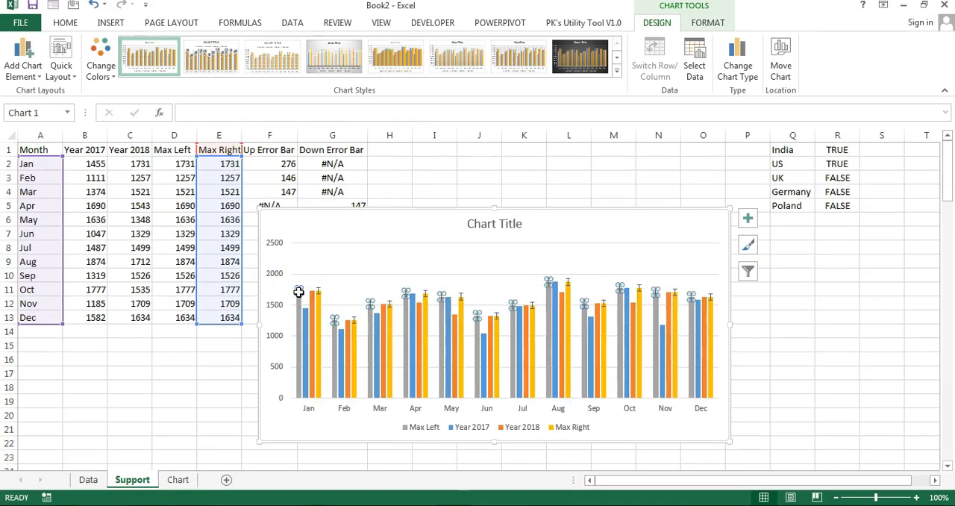
{"action": "left_click", "coordinate": [300, 293]}
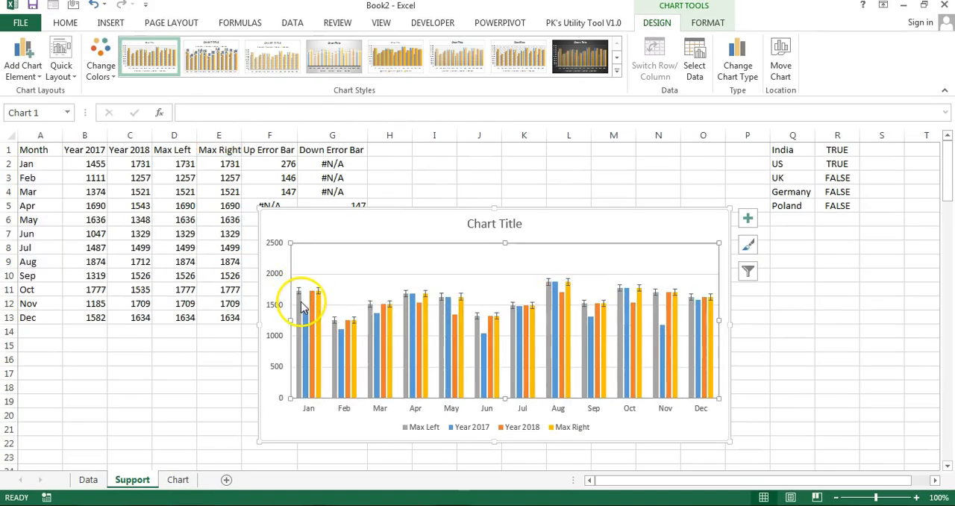
{"action": "right_click", "coordinate": [302, 304]}
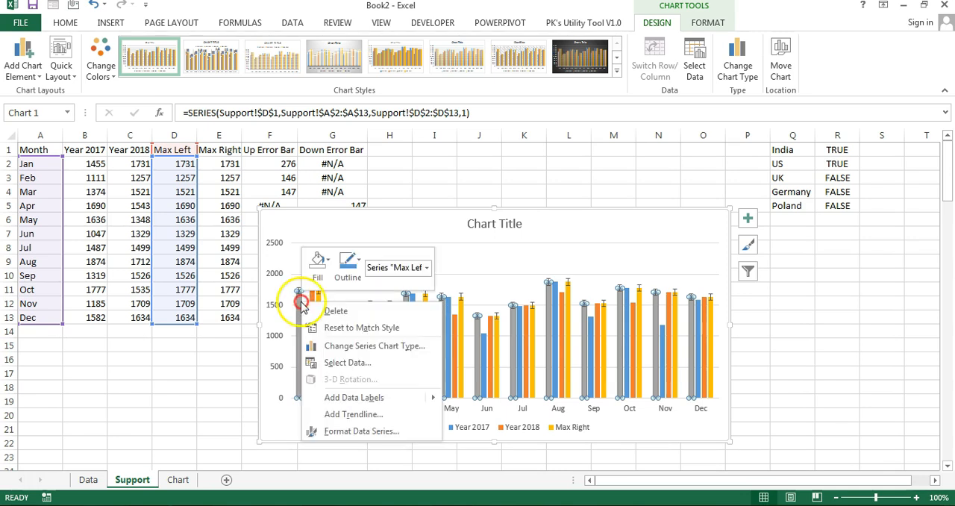
{"action": "left_click", "coordinate": [387, 432]}
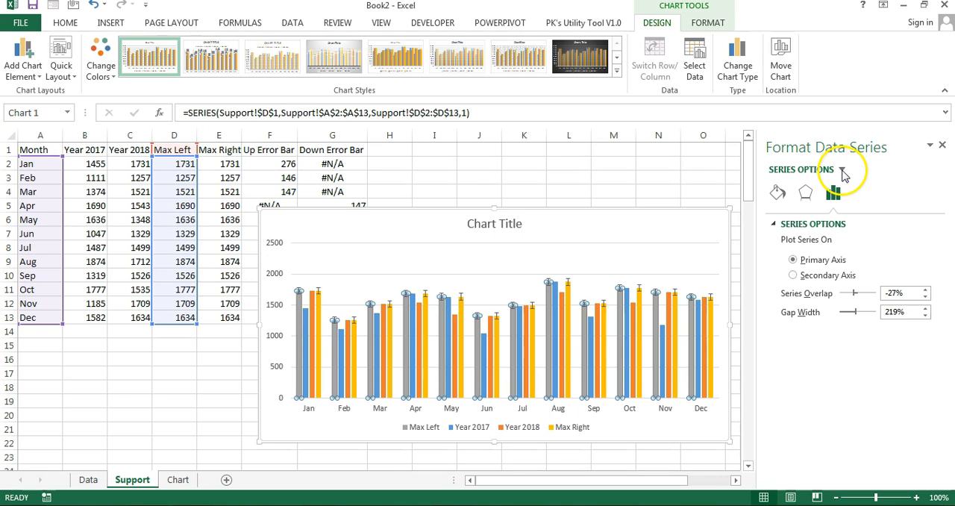
{"action": "left_click", "coordinate": [843, 170]}
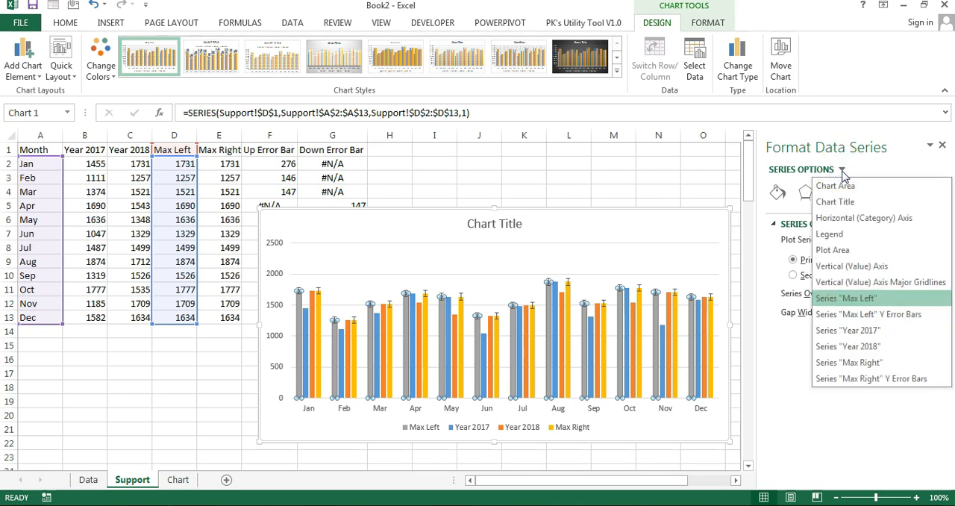
{"action": "left_click", "coordinate": [899, 318]}
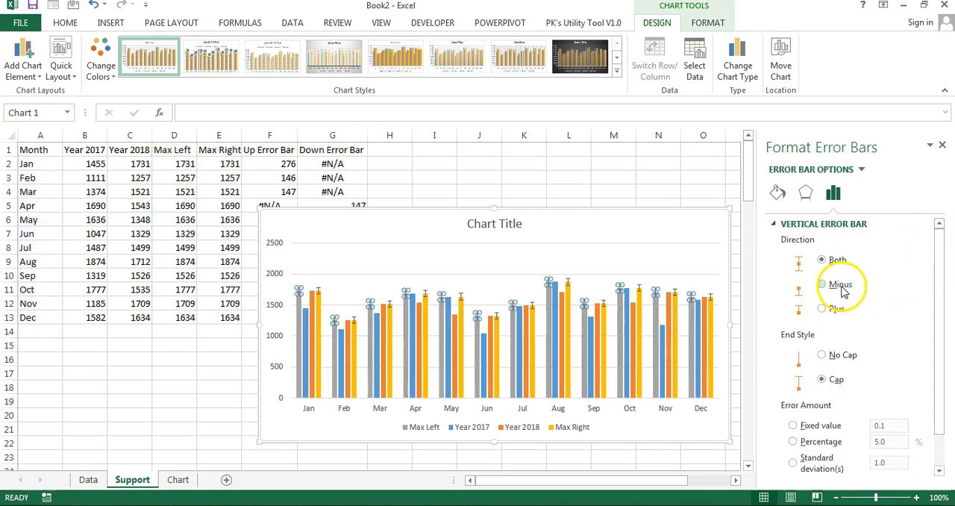
{"action": "left_click_drag", "start_coordinate": [926, 365], "coordinate": [939, 390]}
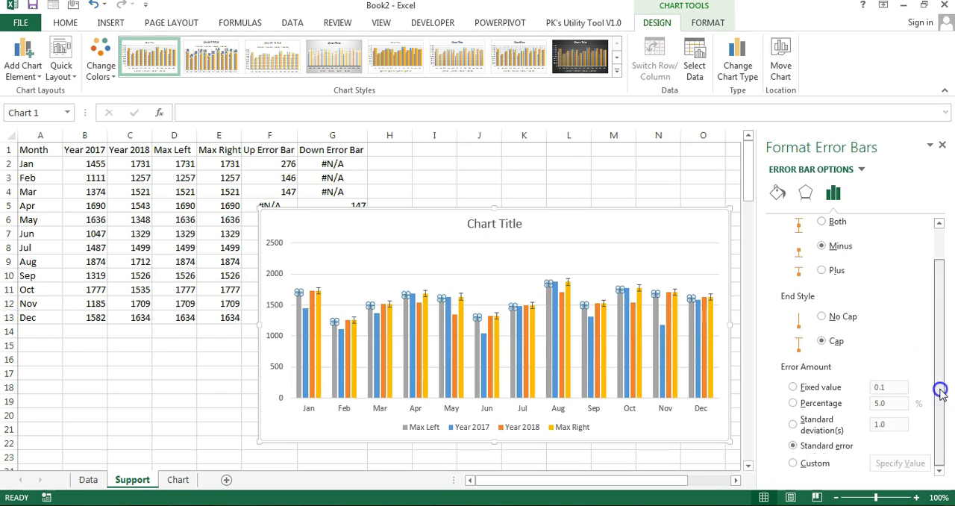
{"action": "left_click", "coordinate": [822, 317]}
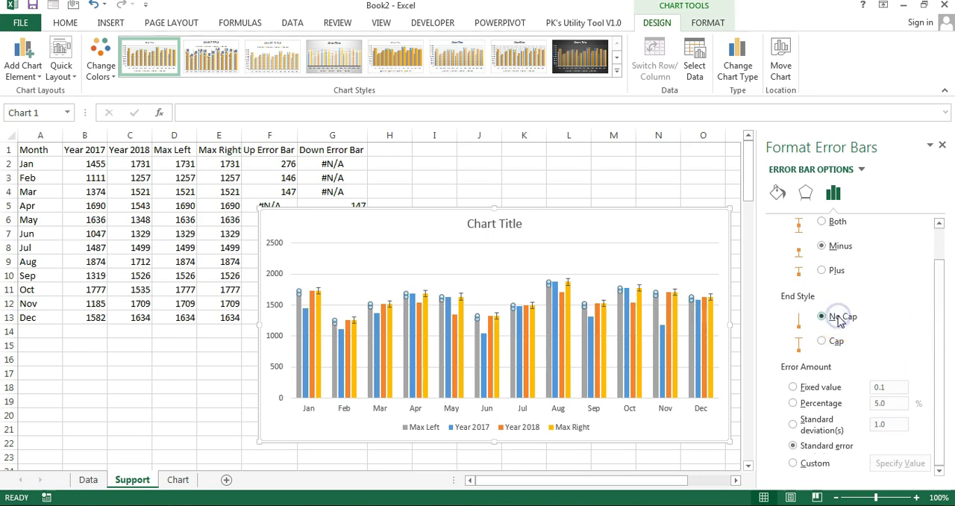
{"action": "left_click", "coordinate": [818, 463]}
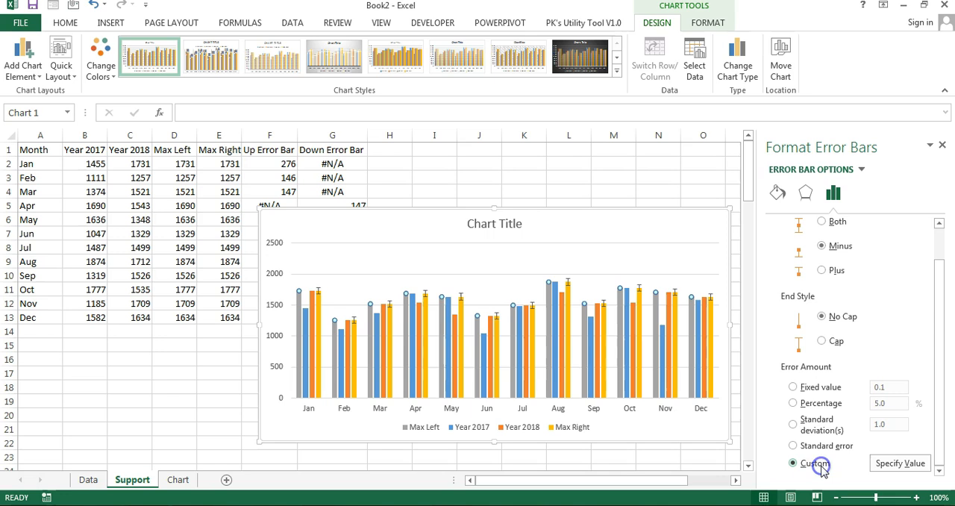
Step: Set the Max Left error bars' custom negative error value to the Up Error Bar range F2:F13, leaving the positive value empty
{"action": "left_click", "coordinate": [903, 463]}
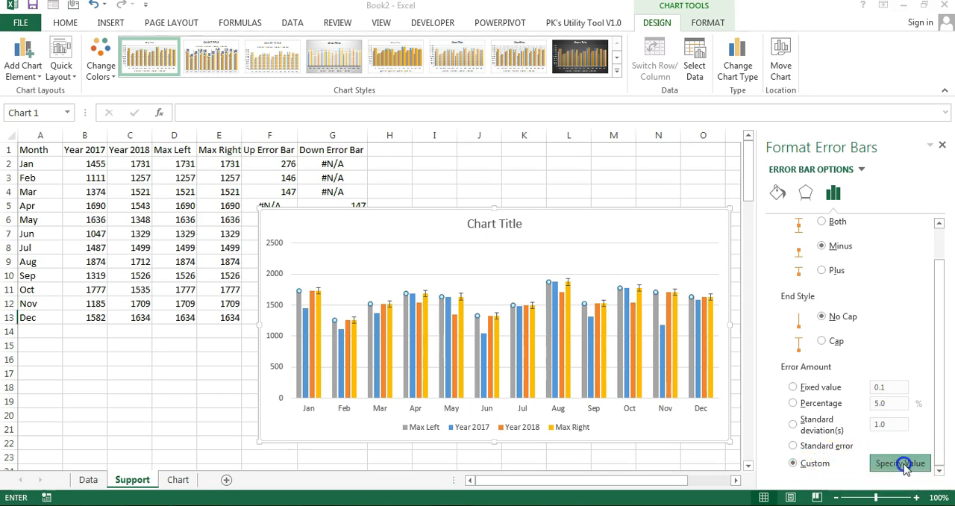
{"action": "key", "text": "Delete"}
{"action": "left_click", "coordinate": [335, 405]}
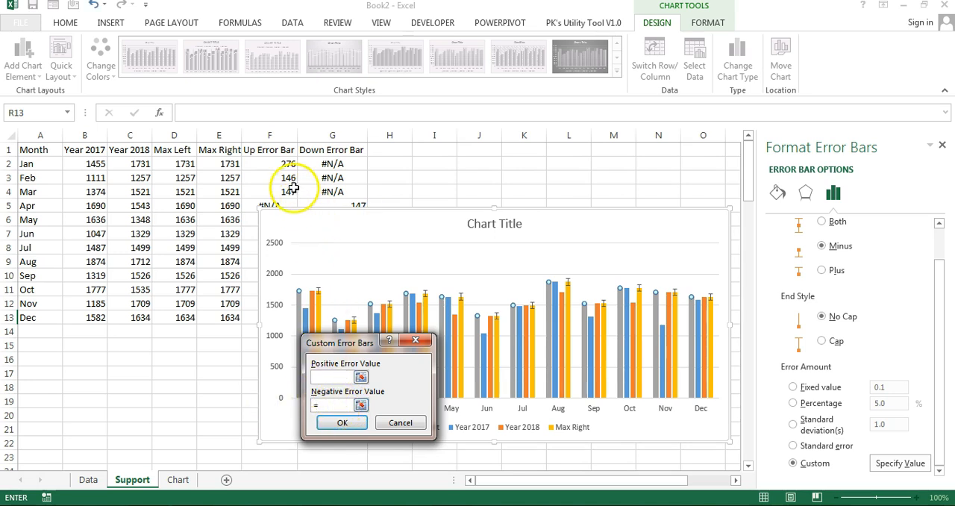
{"action": "left_click_drag", "start_coordinate": [277, 164], "coordinate": [267, 321]}
{"action": "left_click", "coordinate": [341, 422]}
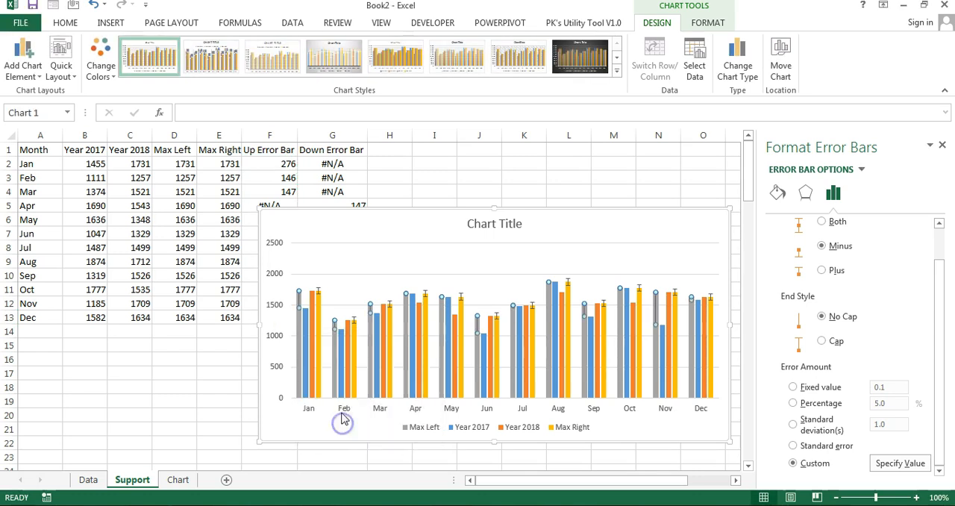
Step: Move the chart clear of the error bar columns and compare the Up Error Bar values in F2:F13 with the Max Left error bars
{"action": "left_click_drag", "start_coordinate": [313, 223], "coordinate": [470, 207]}
{"action": "left_click_drag", "start_coordinate": [294, 166], "coordinate": [284, 317]}
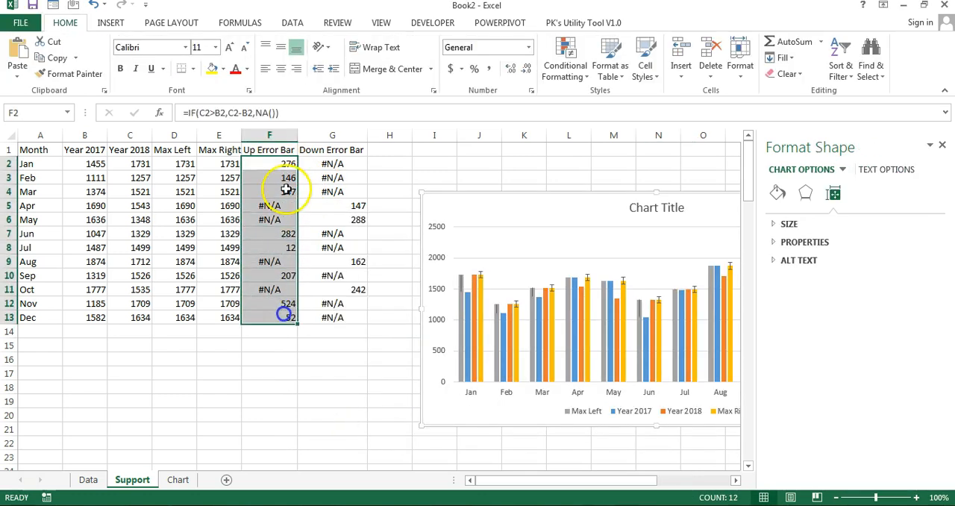
{"action": "left_click", "coordinate": [461, 285]}
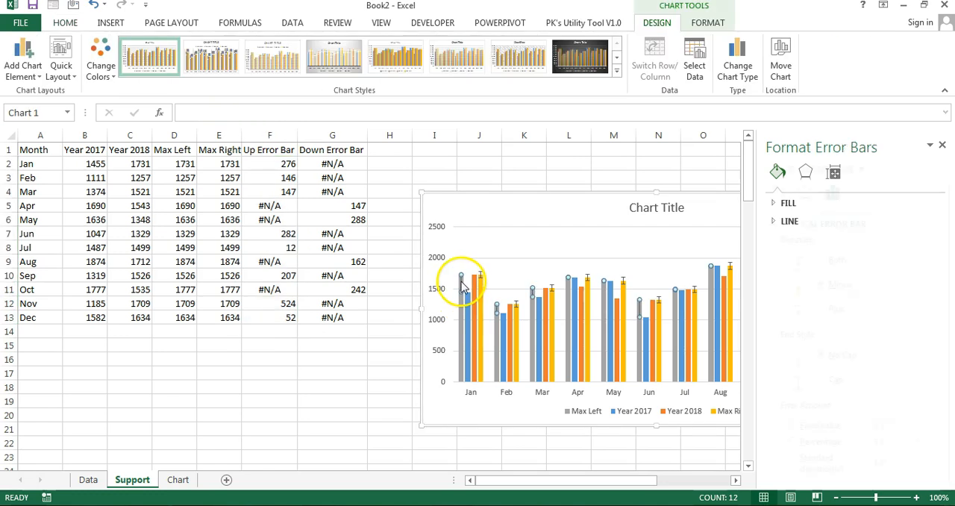
Step: Format the Max Right series' Y error bars with Minus direction, No Cap end style and a Custom error amount
{"action": "left_click", "coordinate": [481, 276]}
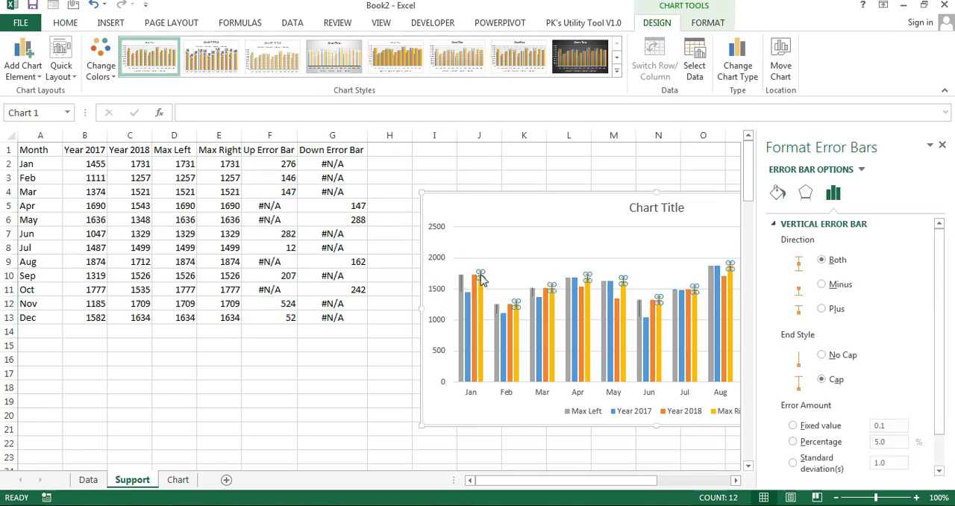
{"action": "left_click", "coordinate": [862, 170]}
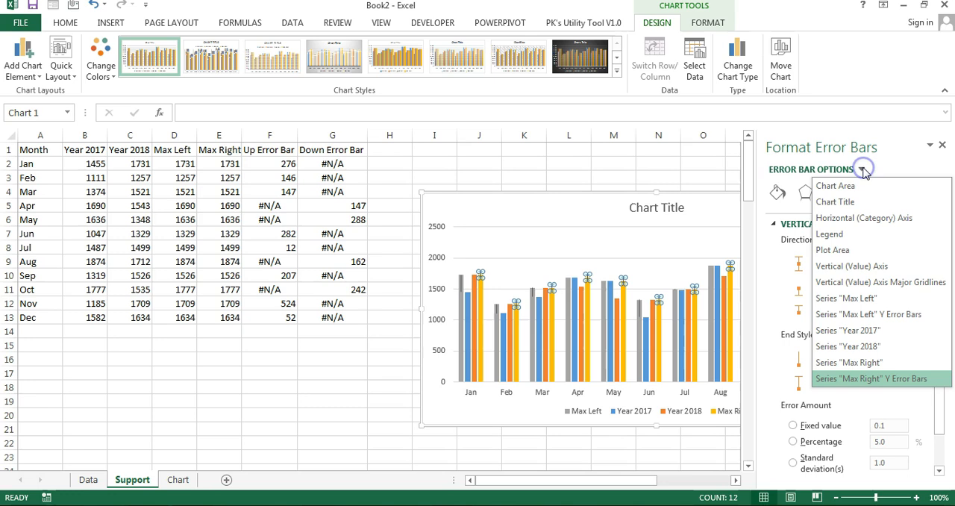
{"action": "left_click", "coordinate": [904, 380]}
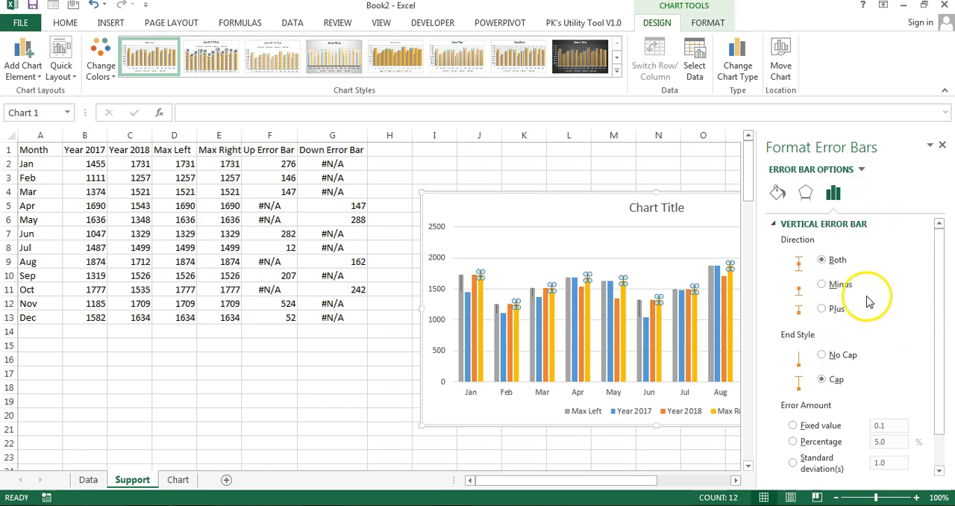
{"action": "left_click", "coordinate": [841, 290]}
{"action": "left_click", "coordinate": [843, 356]}
{"action": "scroll", "coordinate": [941, 418], "scroll_direction": "down", "scroll_amount": 1}
{"action": "left_click", "coordinate": [821, 464]}
Step: Set the Max Right error bars' custom negative error value to the Down Error Bar range G2:G13, leaving the positive value empty
{"action": "left_click", "coordinate": [904, 463]}
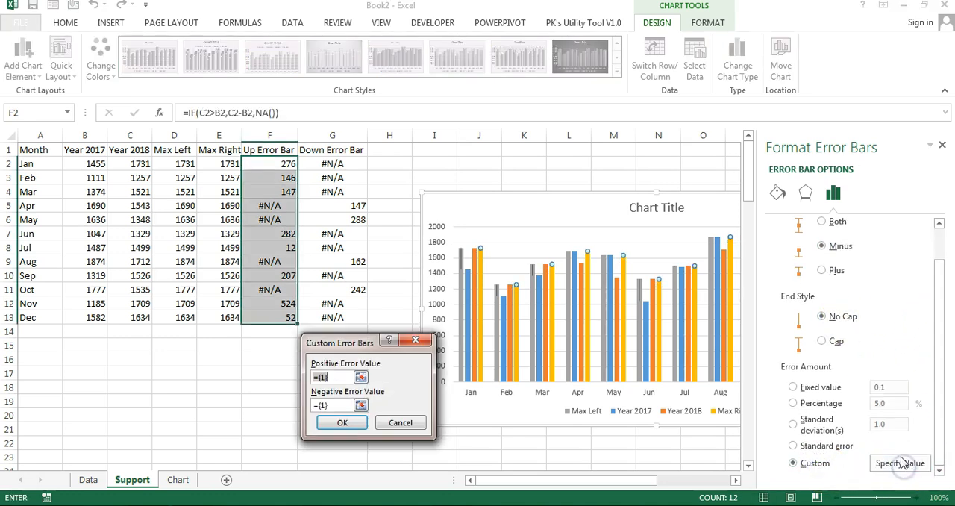
{"action": "key", "text": "BackSpace"}
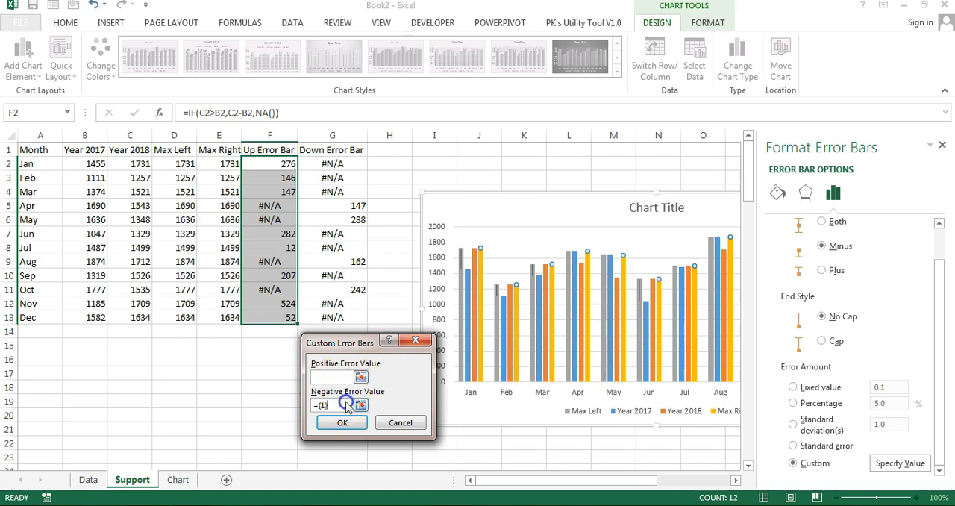
{"action": "key", "text": "BackSpace"}
{"action": "left_click_drag", "start_coordinate": [340, 164], "coordinate": [344, 284]}
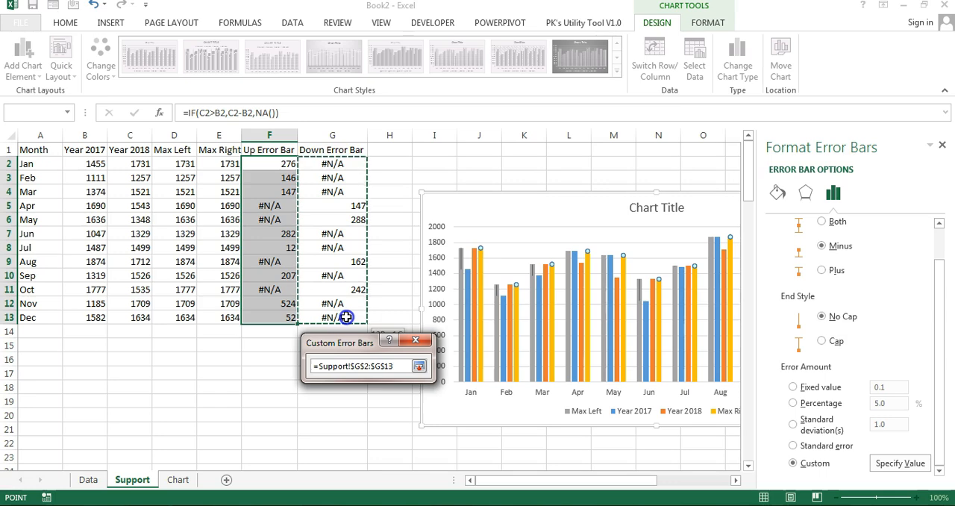
{"action": "left_click_drag", "start_coordinate": [347, 317], "coordinate": [346, 317]}
{"action": "left_click", "coordinate": [343, 422]}
Step: Set the Max Left and Max Right series columns to No fill
{"action": "left_click", "coordinate": [239, 282]}
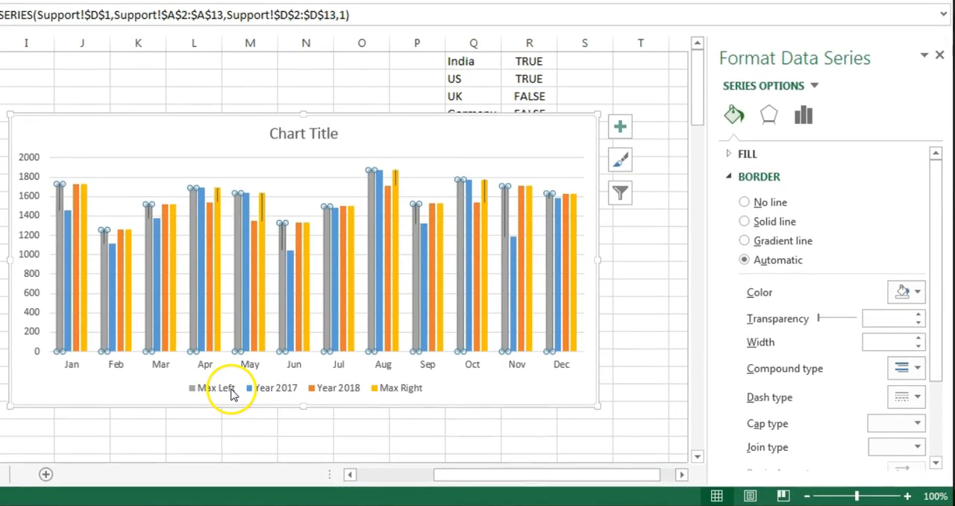
{"action": "left_click", "coordinate": [735, 154]}
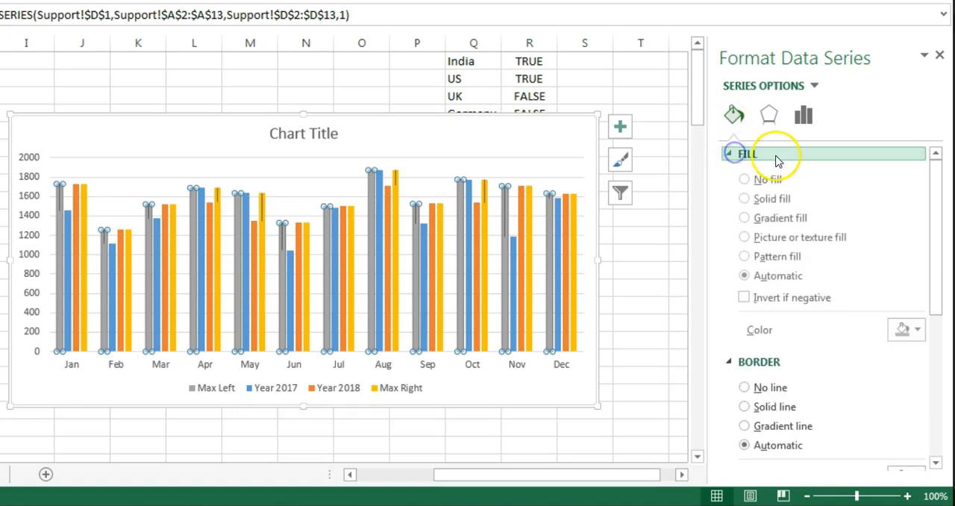
{"action": "left_click", "coordinate": [768, 180]}
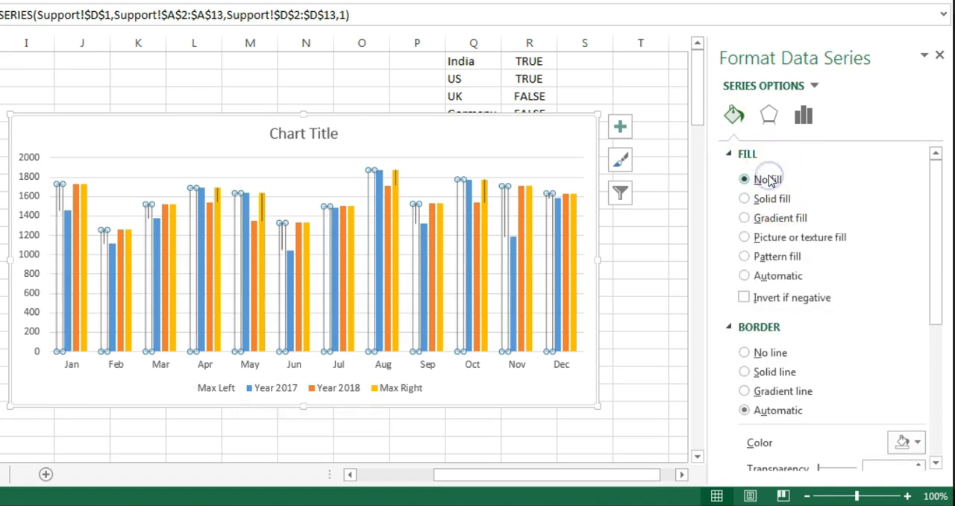
{"action": "left_click", "coordinate": [816, 85]}
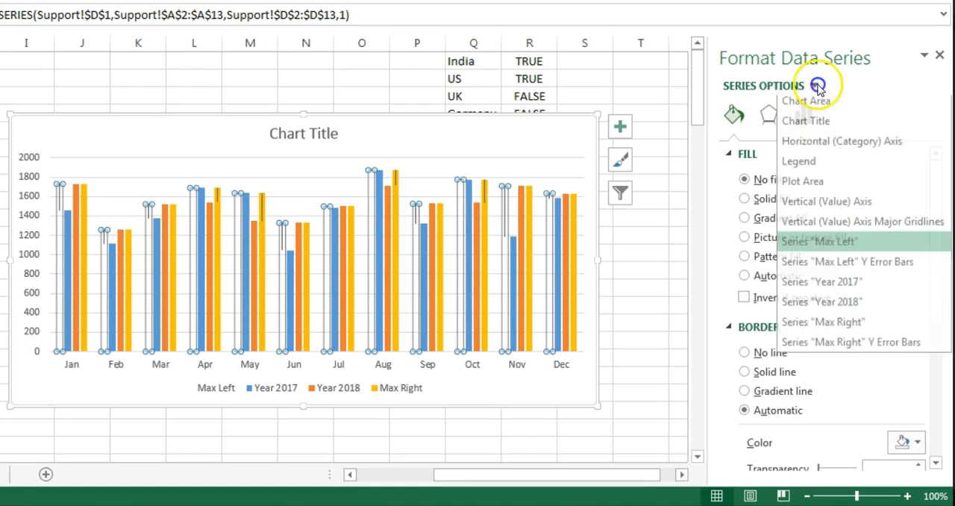
{"action": "left_click", "coordinate": [864, 326]}
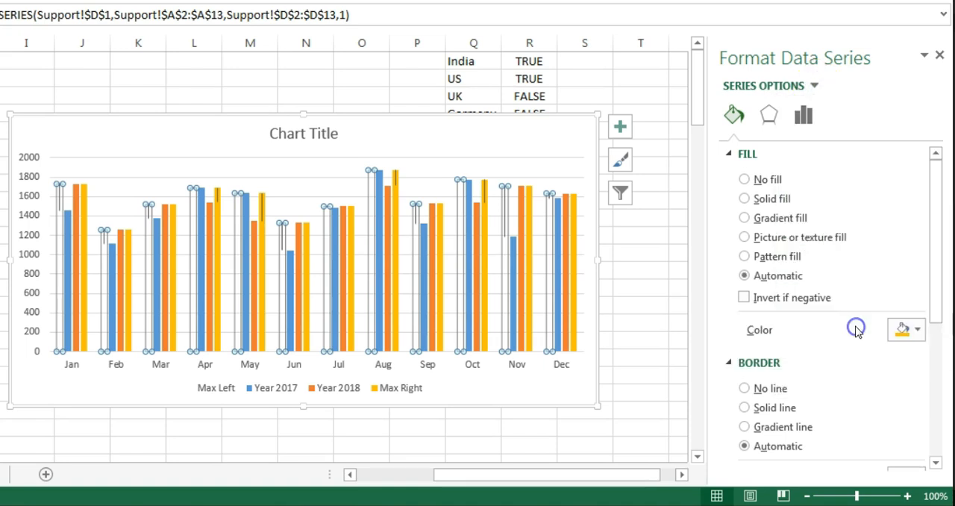
{"action": "left_click", "coordinate": [763, 182]}
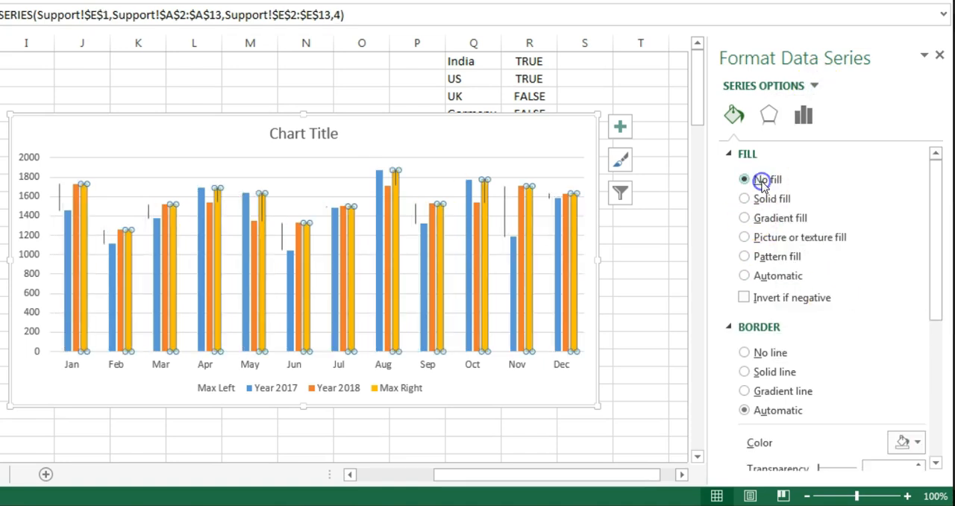
{"action": "left_click", "coordinate": [363, 154]}
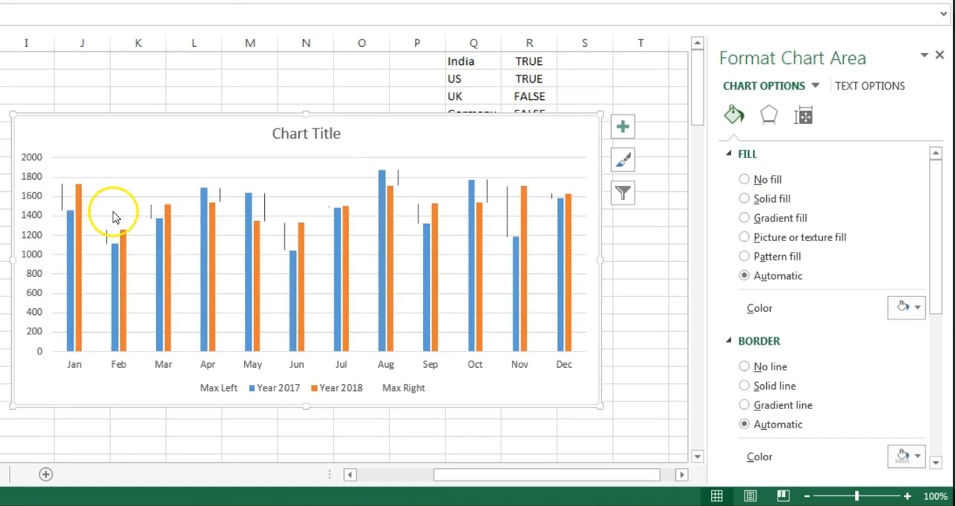
Step: Format the Max Left error bars as solid green lines, 1.5 pt wide, with a stealth-style begin arrow
{"action": "left_click", "coordinate": [62, 198]}
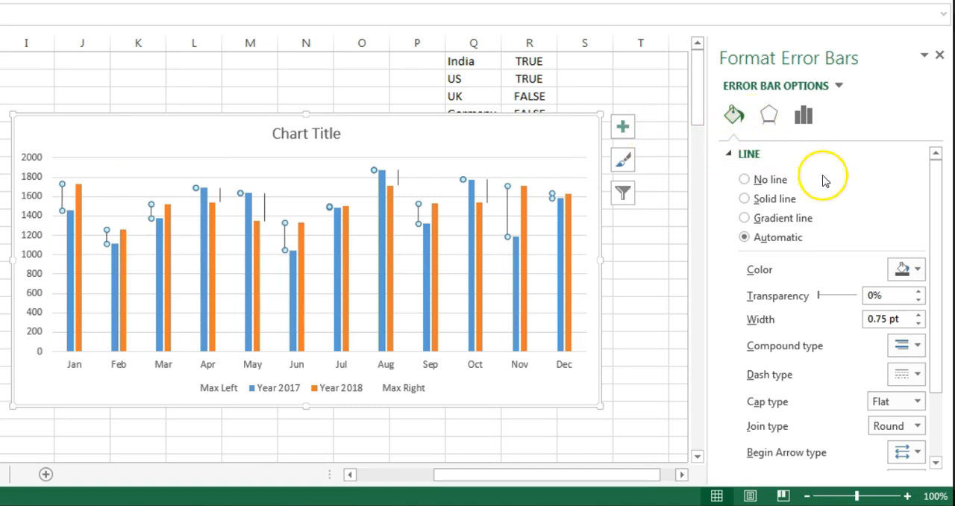
{"action": "left_click", "coordinate": [917, 270]}
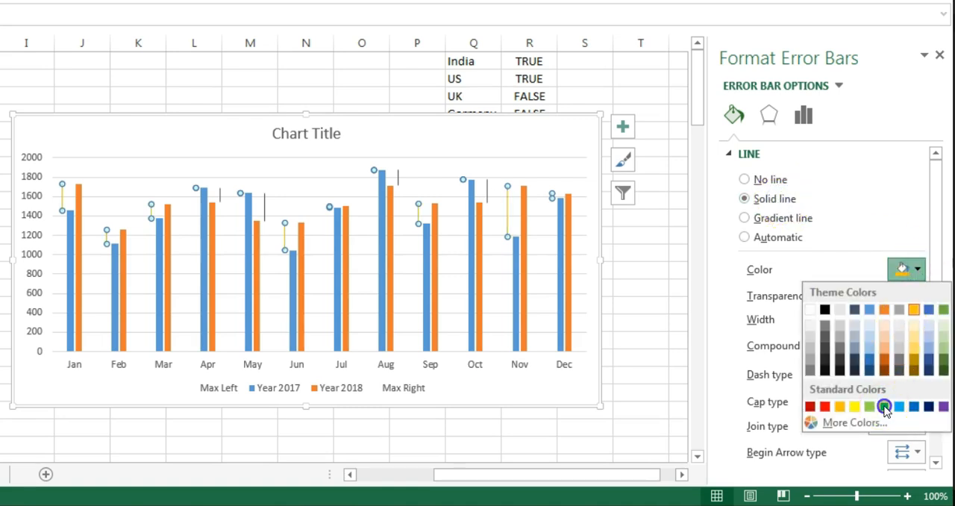
{"action": "left_click", "coordinate": [884, 406]}
{"action": "left_click", "coordinate": [919, 314]}
{"action": "left_click", "coordinate": [918, 314]}
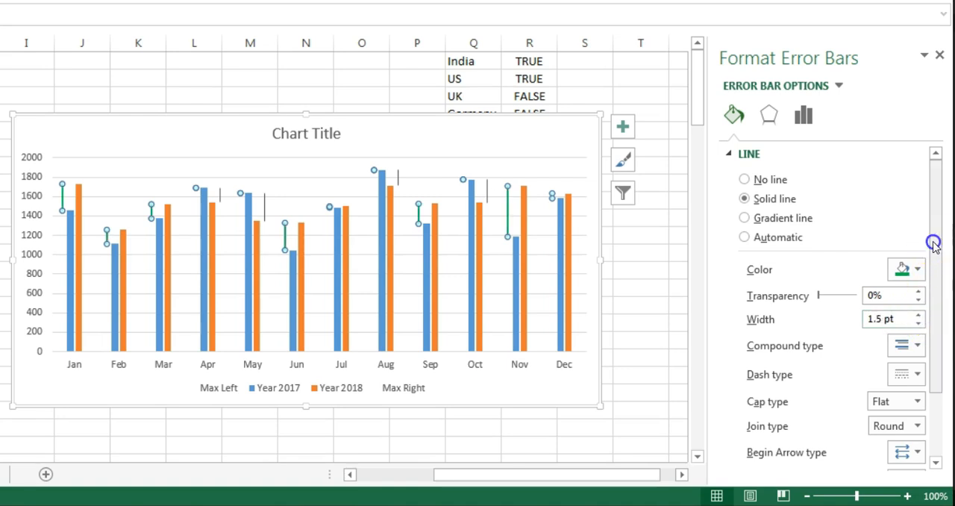
{"action": "left_click_drag", "start_coordinate": [933, 241], "coordinate": [937, 330]}
{"action": "left_click", "coordinate": [917, 365]}
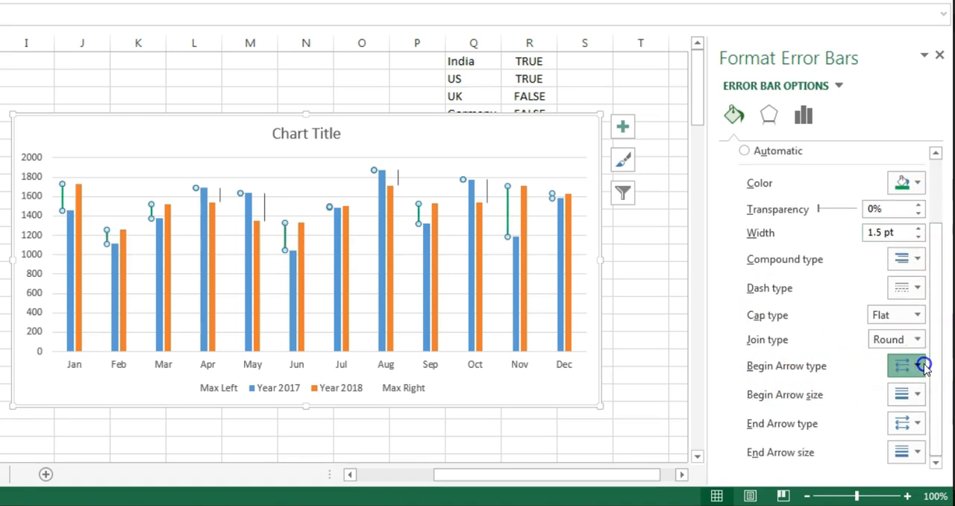
{"action": "left_click", "coordinate": [878, 422]}
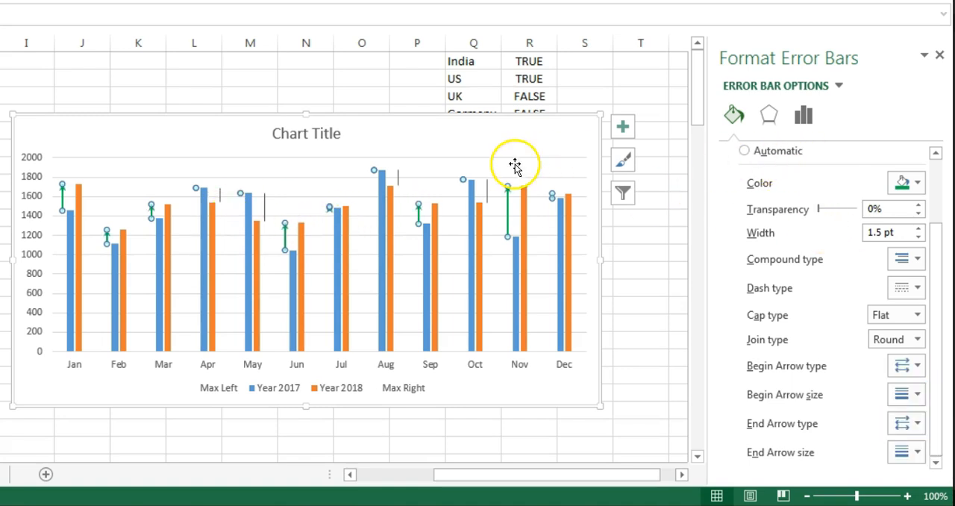
Step: Format the Max Right error bars as solid red lines, 1.5 pt wide, with a stealth-style end arrow
{"action": "left_click", "coordinate": [839, 85]}
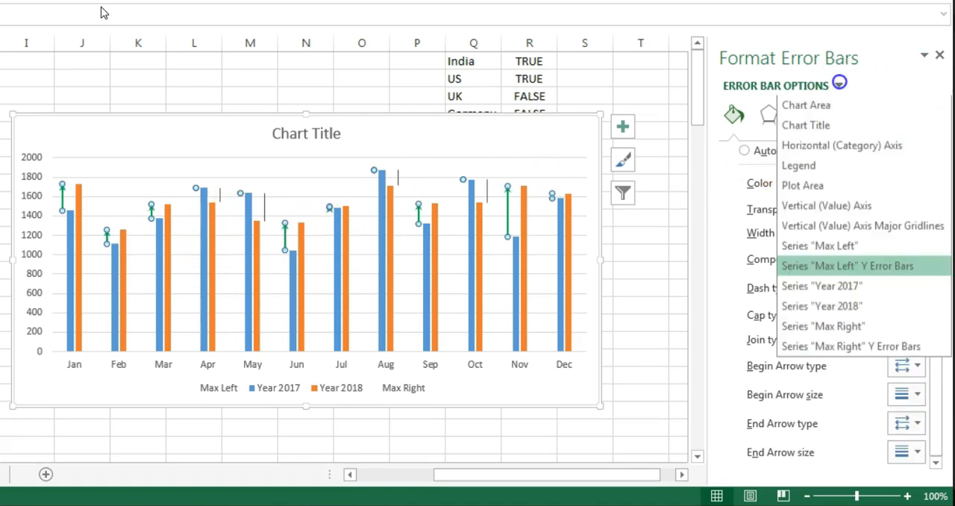
{"action": "left_click", "coordinate": [899, 347]}
{"action": "left_click_drag", "start_coordinate": [937, 291], "coordinate": [937, 232]}
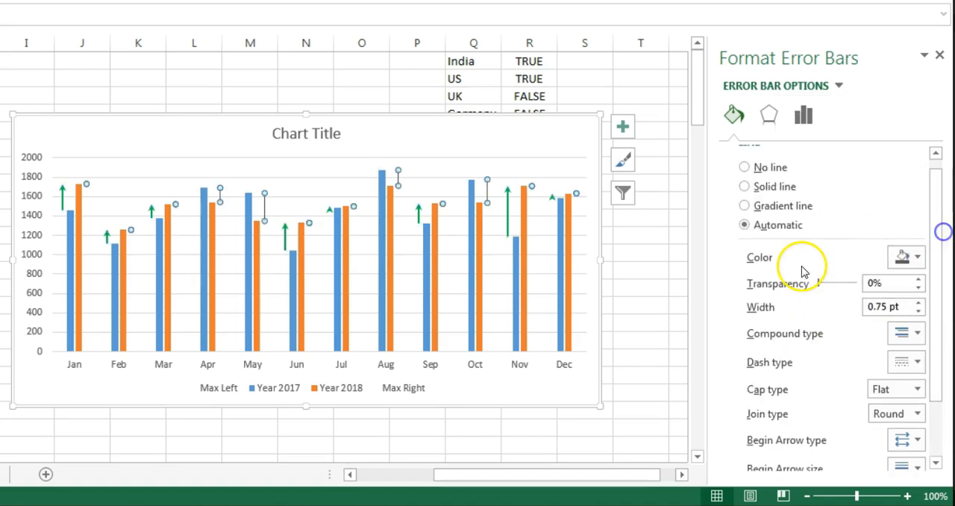
{"action": "left_click", "coordinate": [764, 188]}
{"action": "left_click", "coordinate": [907, 257]}
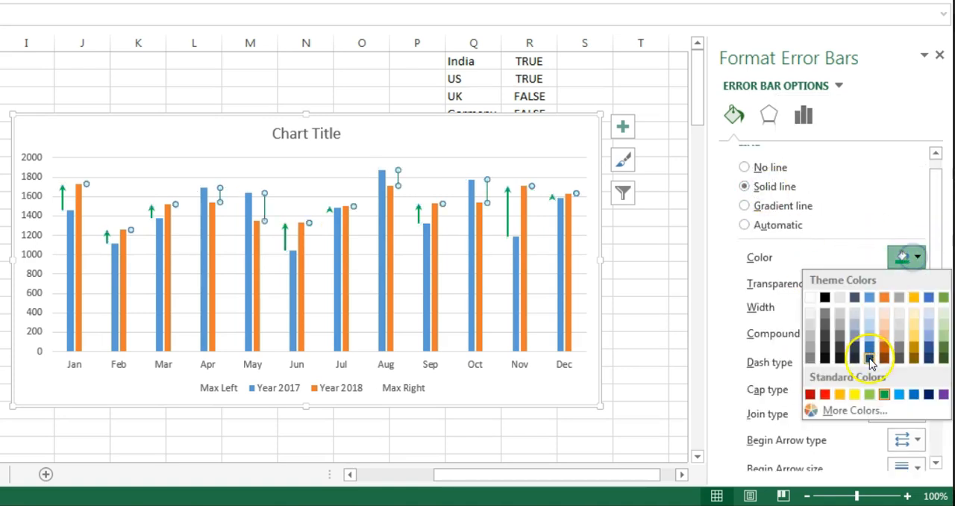
{"action": "left_click", "coordinate": [827, 394]}
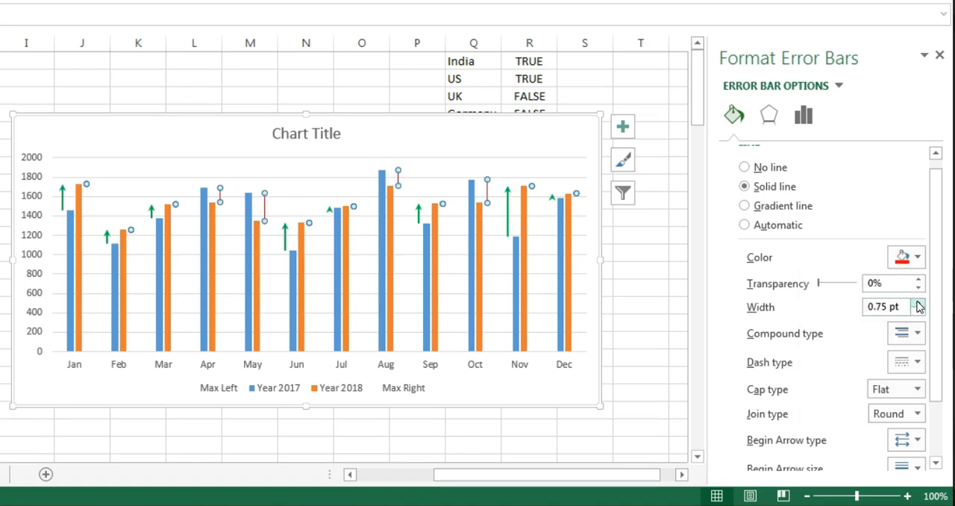
{"action": "left_click_drag", "start_coordinate": [933, 275], "coordinate": [940, 367]}
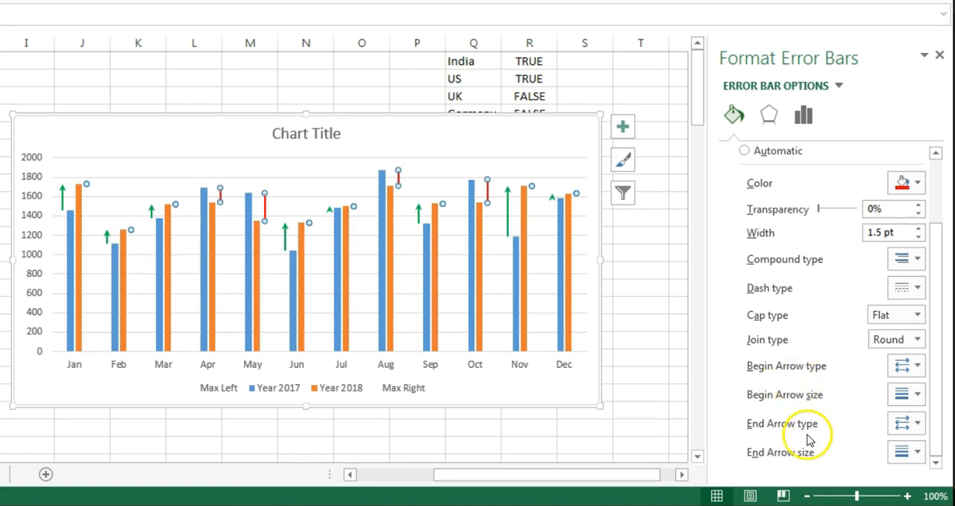
{"action": "left_click", "coordinate": [908, 423]}
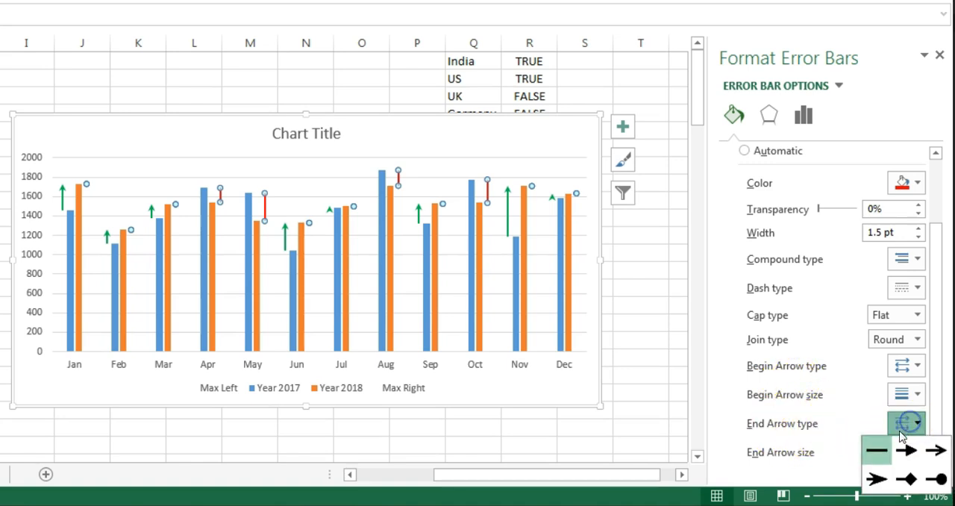
{"action": "left_click", "coordinate": [875, 476]}
Step: Plot the Max Left series on the secondary axis
{"action": "left_click", "coordinate": [62, 236]}
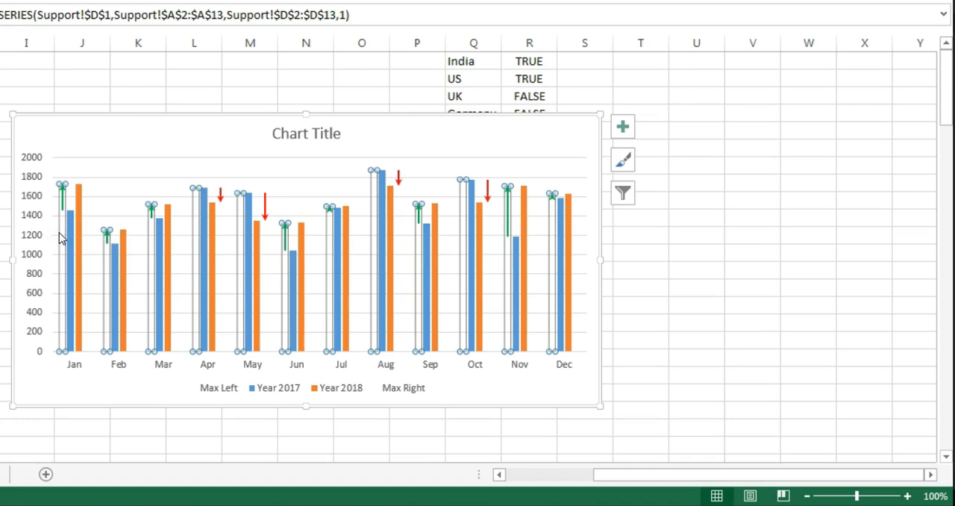
{"action": "right_click", "coordinate": [61, 235]}
{"action": "left_click", "coordinate": [161, 397]}
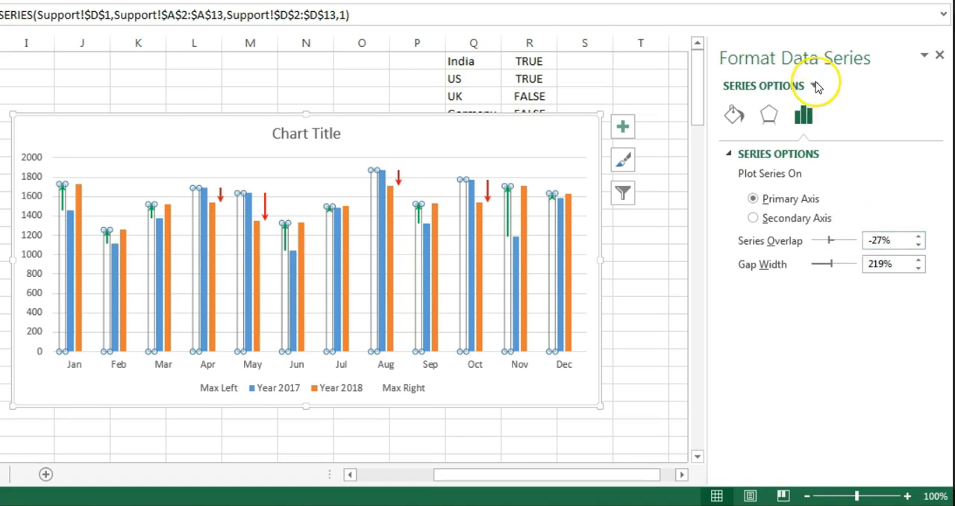
{"action": "left_click", "coordinate": [815, 86]}
{"action": "left_click", "coordinate": [839, 253]}
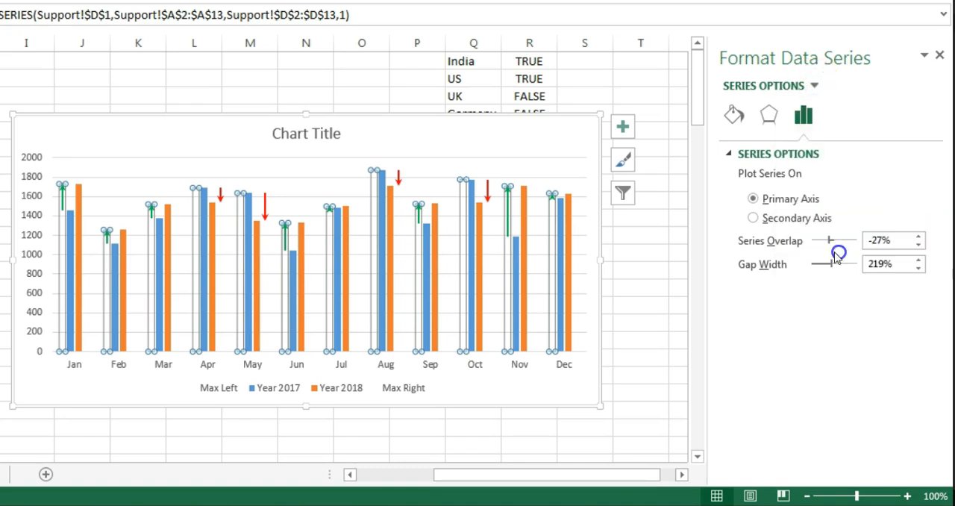
{"action": "left_click", "coordinate": [781, 225]}
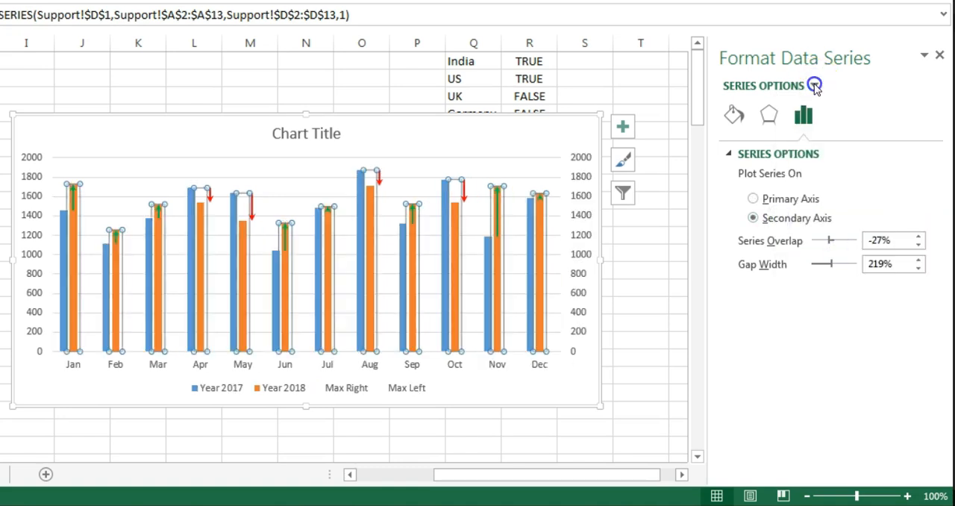
Step: Plot the Max Right series on the secondary axis
{"action": "left_click", "coordinate": [815, 85]}
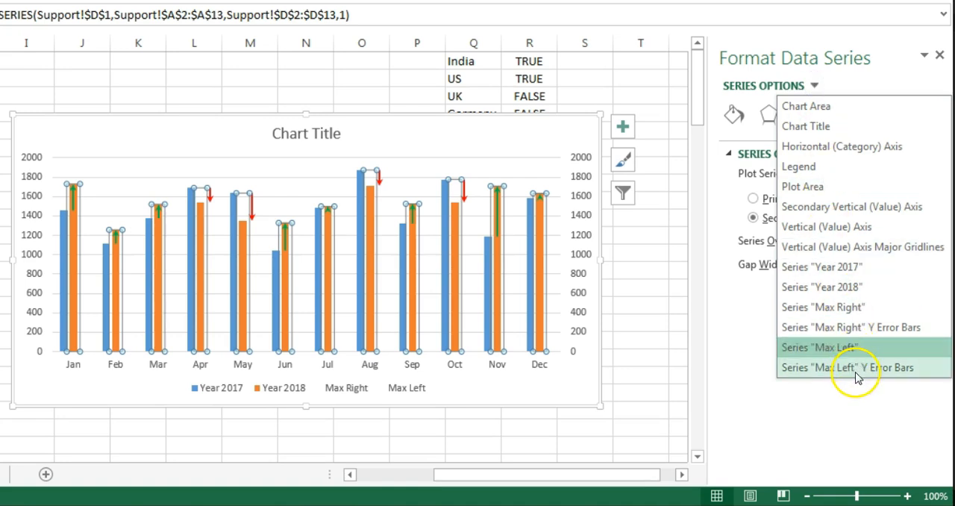
{"action": "left_click", "coordinate": [842, 306]}
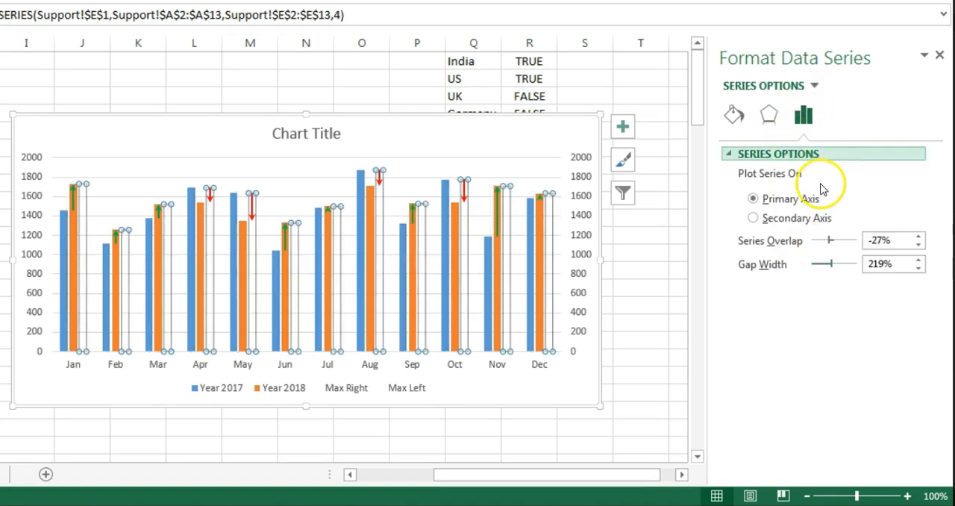
{"action": "left_click", "coordinate": [800, 219]}
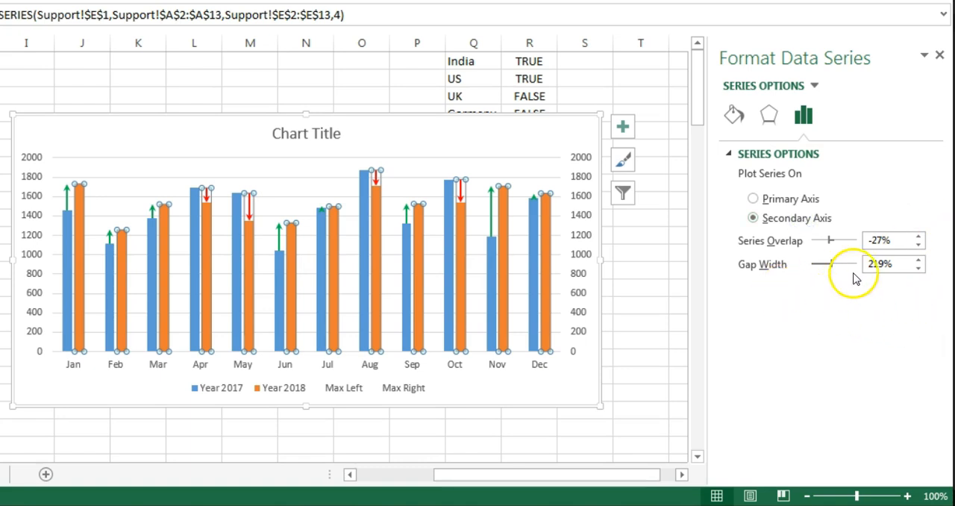
Step: Set the secondary-axis Max series to 20% series overlap and 75% gap width, and check that Max Left matches
{"action": "left_click_drag", "start_coordinate": [904, 239], "coordinate": [841, 237]}
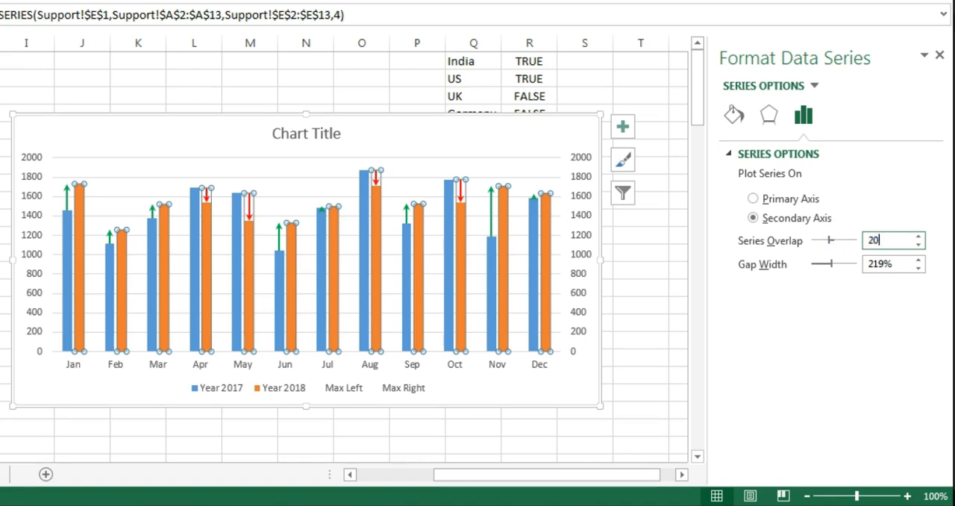
{"action": "left_click", "coordinate": [895, 265]}
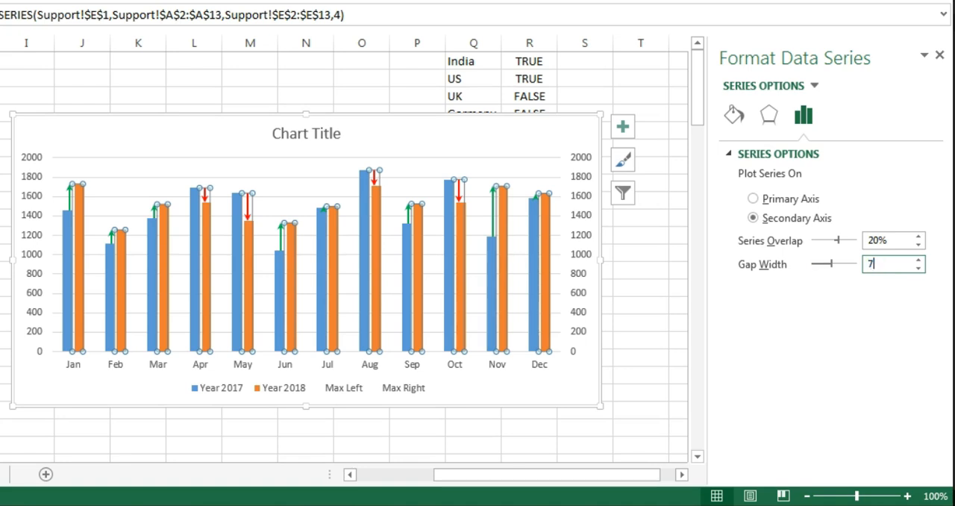
{"action": "left_click", "coordinate": [890, 241]}
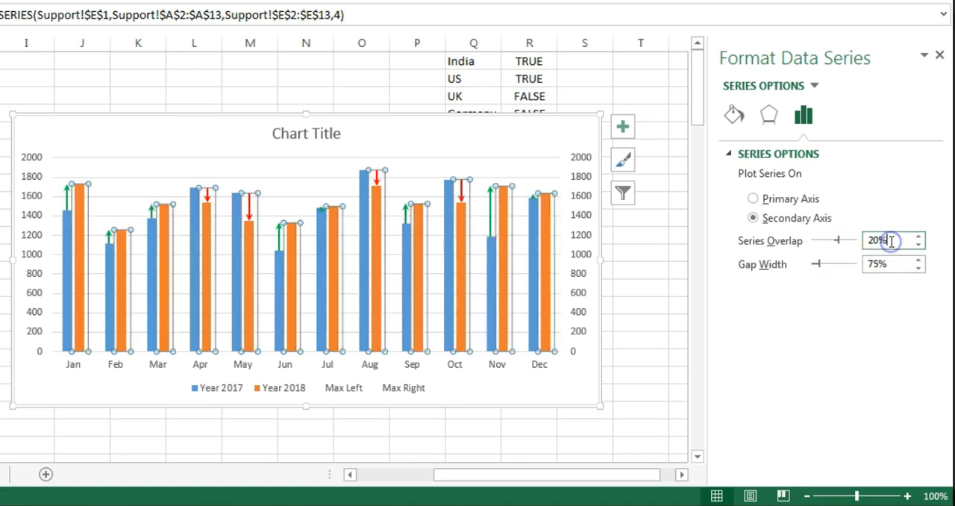
{"action": "left_click", "coordinate": [817, 84]}
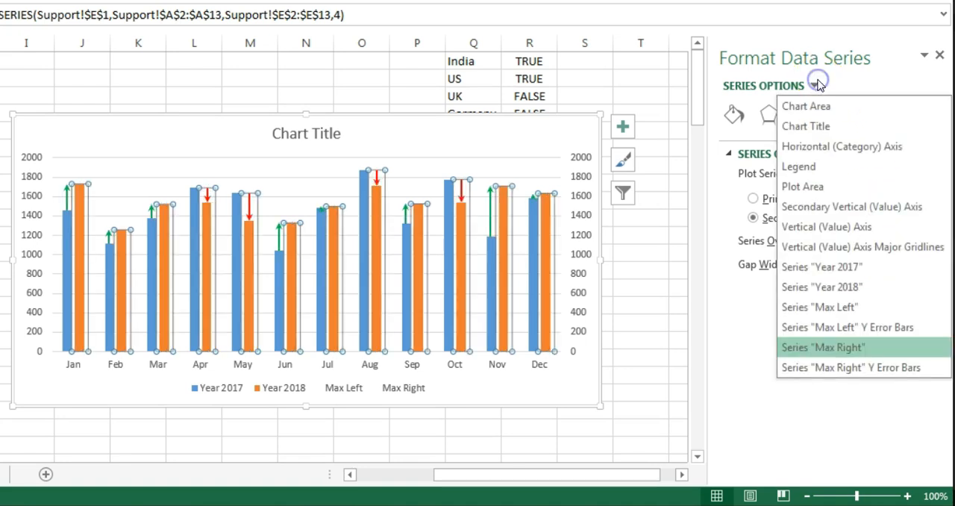
{"action": "left_click", "coordinate": [795, 308]}
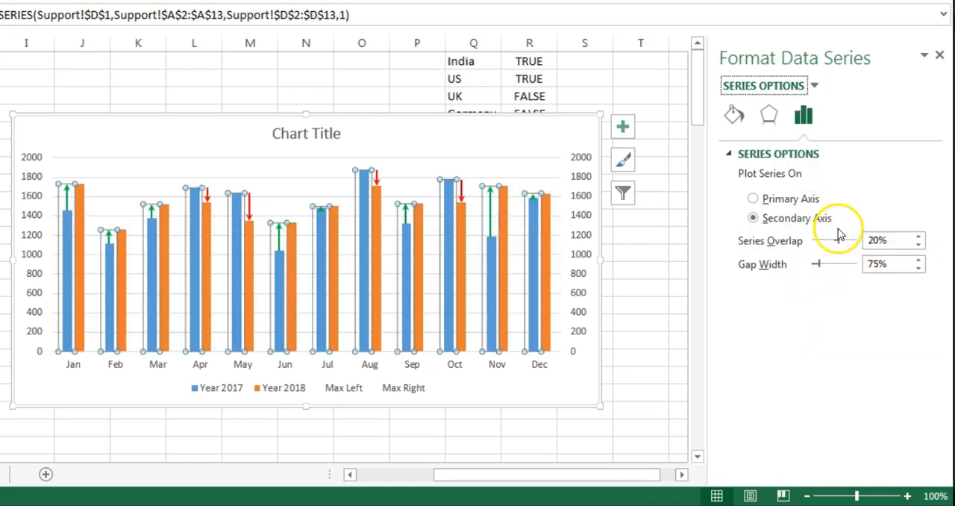
Step: Set the primary-axis Year 2017 and Year 2018 columns to 20% series overlap and 75% gap width
{"action": "left_click", "coordinate": [812, 84]}
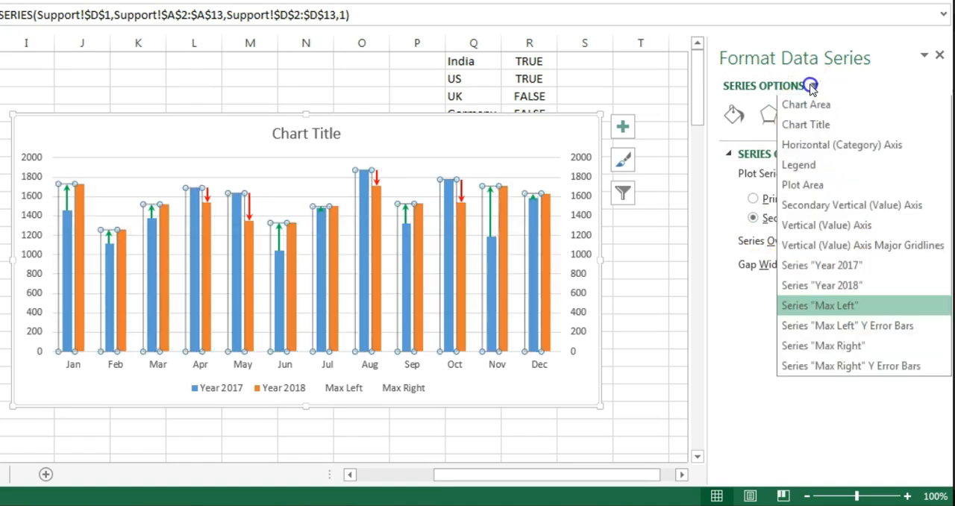
{"action": "left_click", "coordinate": [850, 271]}
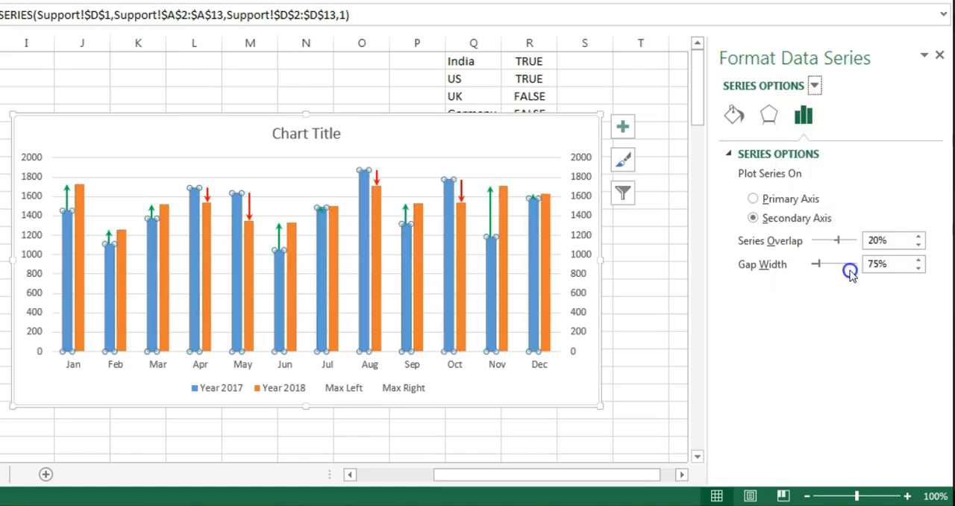
{"action": "left_click_drag", "start_coordinate": [894, 238], "coordinate": [834, 228]}
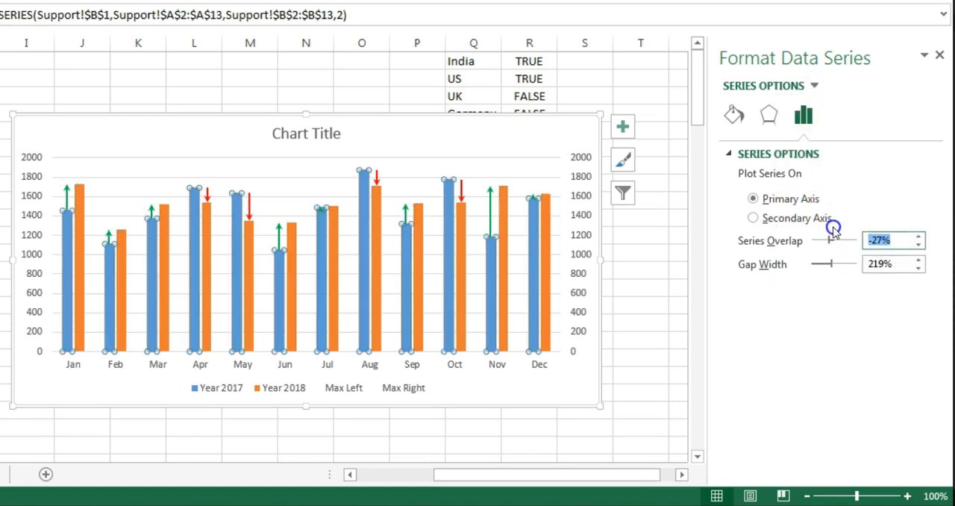
{"action": "left_click_drag", "start_coordinate": [896, 264], "coordinate": [812, 258]}
{"action": "type", "text": "75"}
{"action": "key", "text": "Return"}
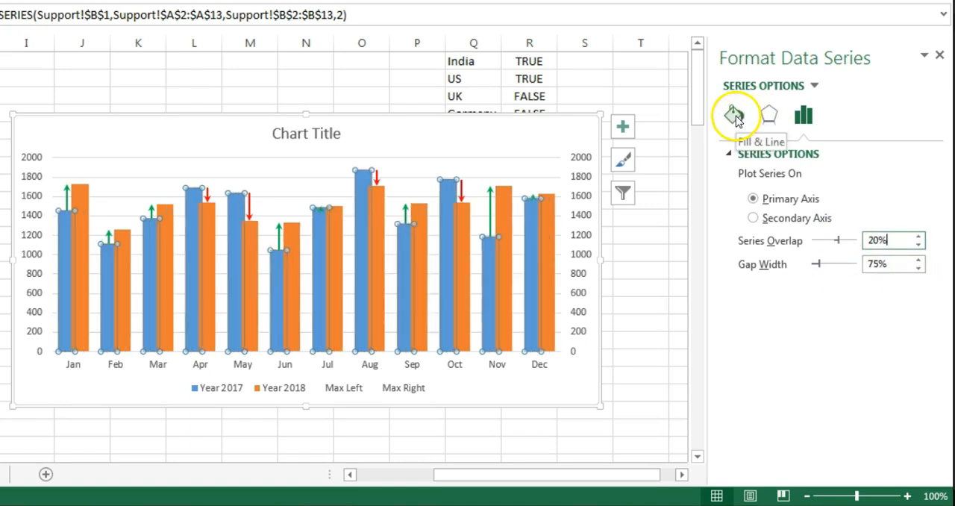
Step: Give the Year 2017 series columns a solid black fill
{"action": "left_click", "coordinate": [735, 116]}
{"action": "left_click", "coordinate": [812, 85]}
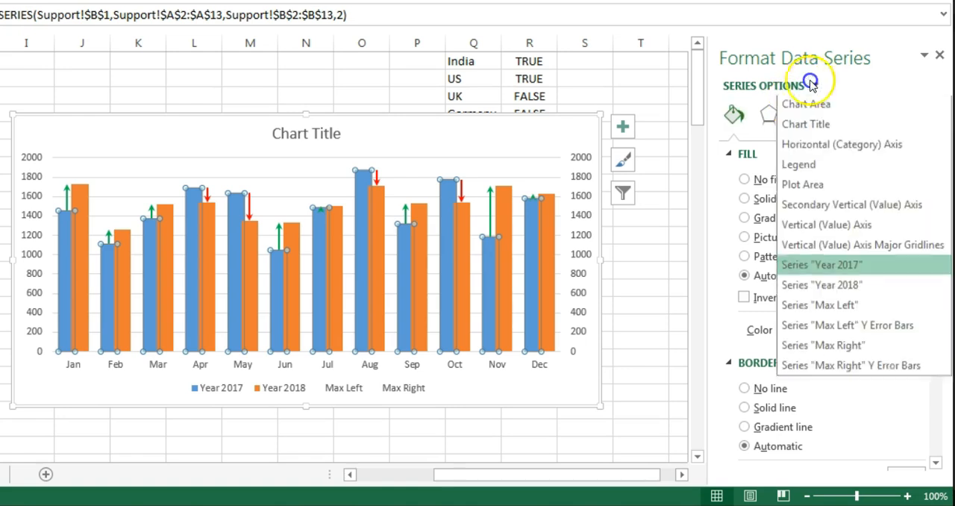
{"action": "left_click", "coordinate": [842, 266]}
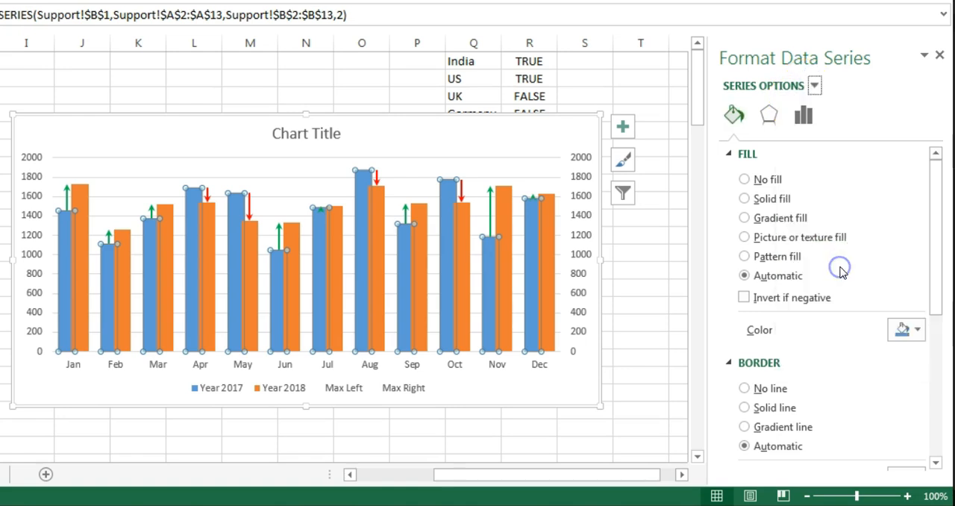
{"action": "left_click", "coordinate": [769, 200]}
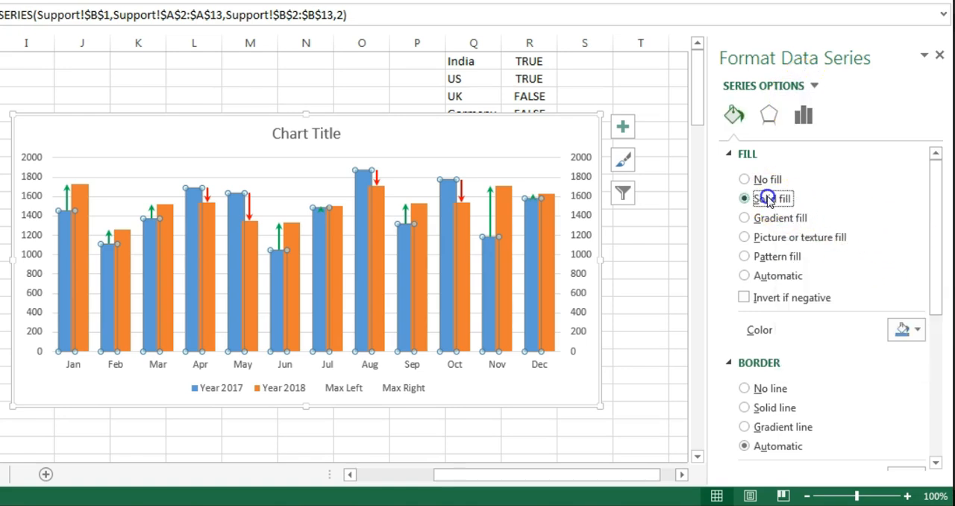
{"action": "left_click", "coordinate": [916, 330]}
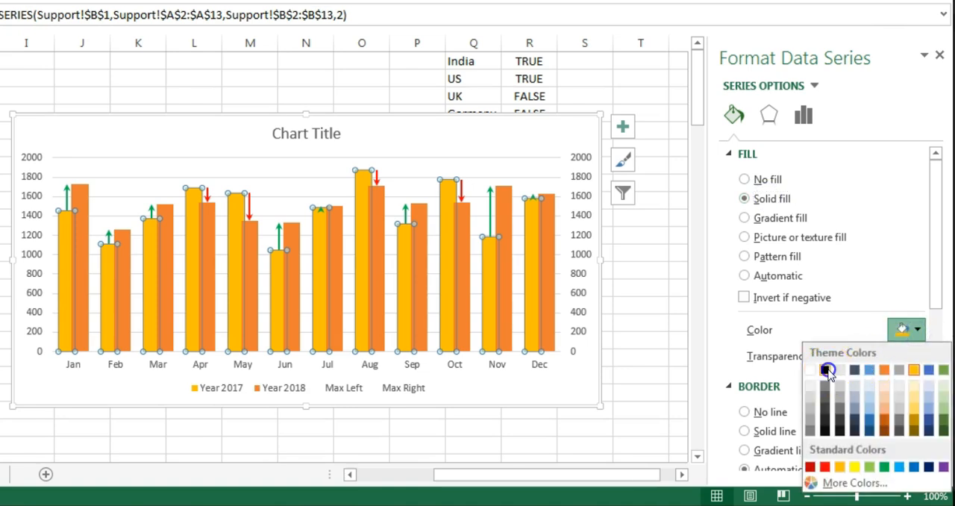
{"action": "left_click", "coordinate": [825, 371]}
Step: Give the Year 2018 series columns a solid fill in Gold, Accent 4
{"action": "left_click", "coordinate": [815, 86]}
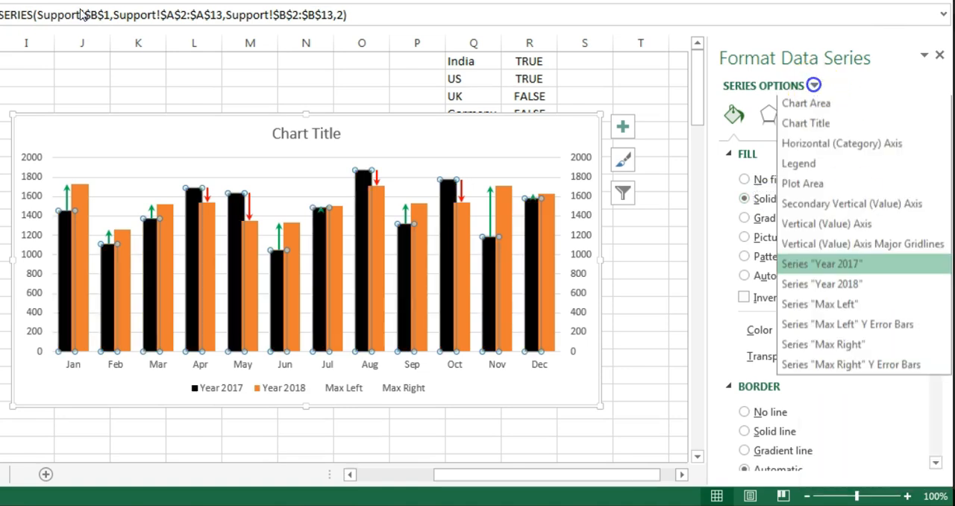
{"action": "left_click", "coordinate": [842, 289]}
{"action": "left_click", "coordinate": [774, 200]}
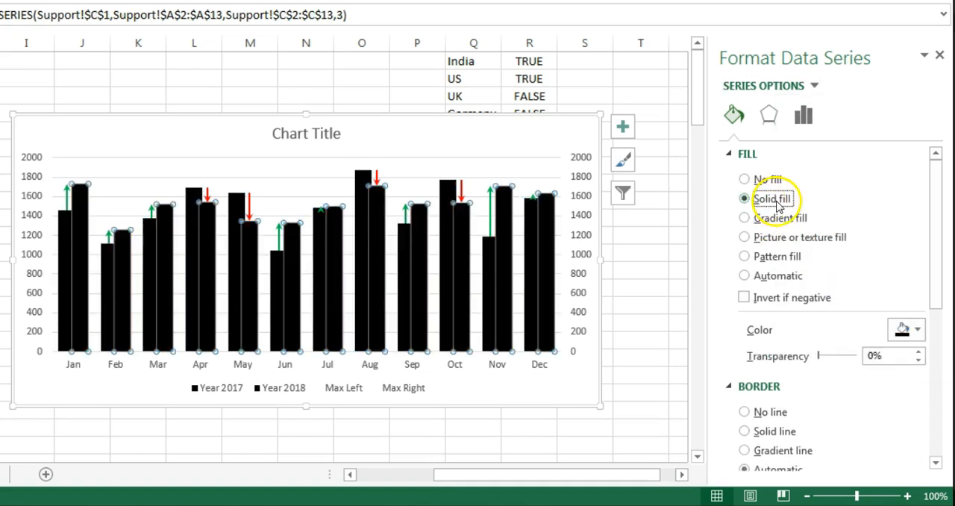
{"action": "left_click", "coordinate": [915, 330]}
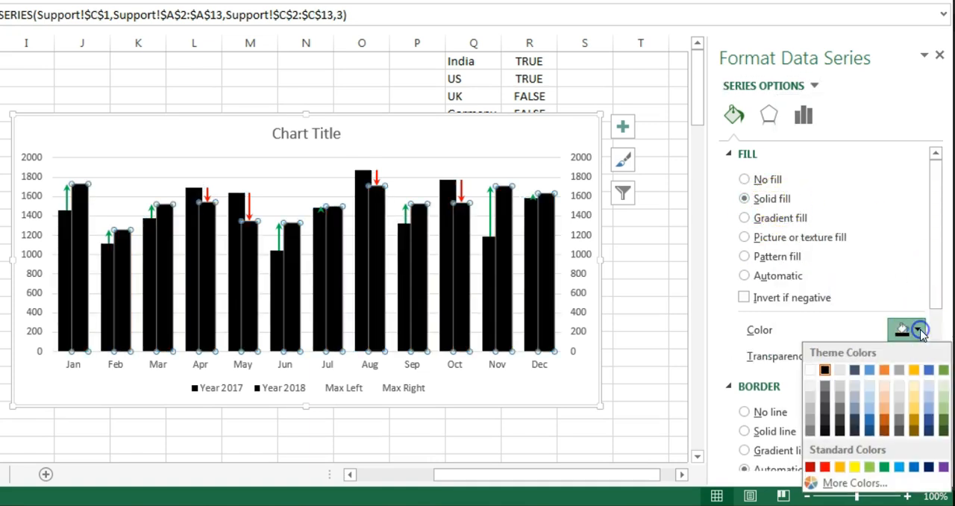
{"action": "left_click", "coordinate": [915, 370]}
{"action": "left_click", "coordinate": [682, 141]}
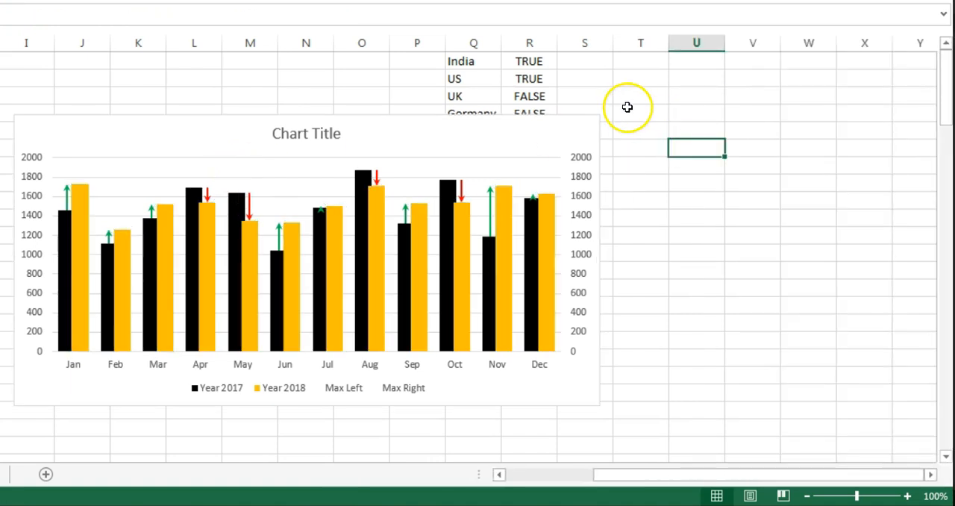
Step: Delete the secondary vertical axis from the chart
{"action": "left_click", "coordinate": [580, 168]}
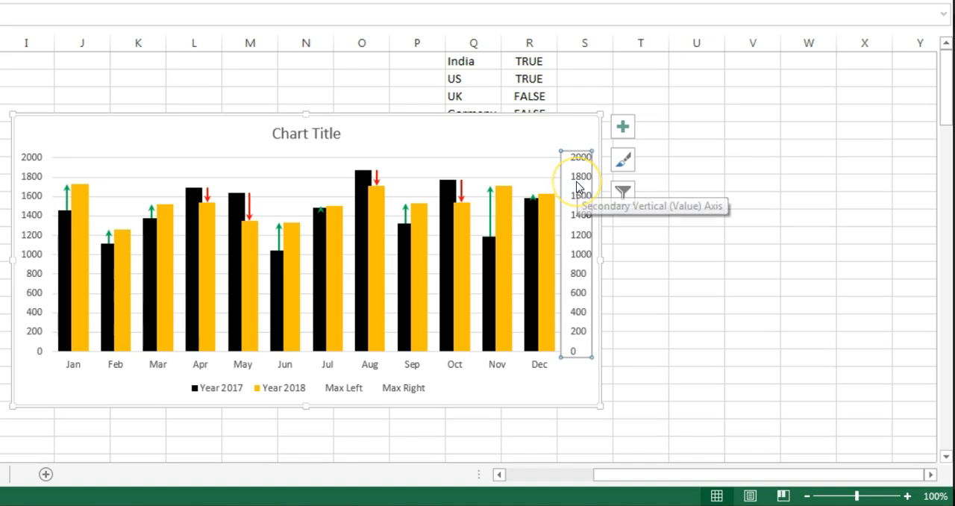
{"action": "left_click", "coordinate": [579, 187]}
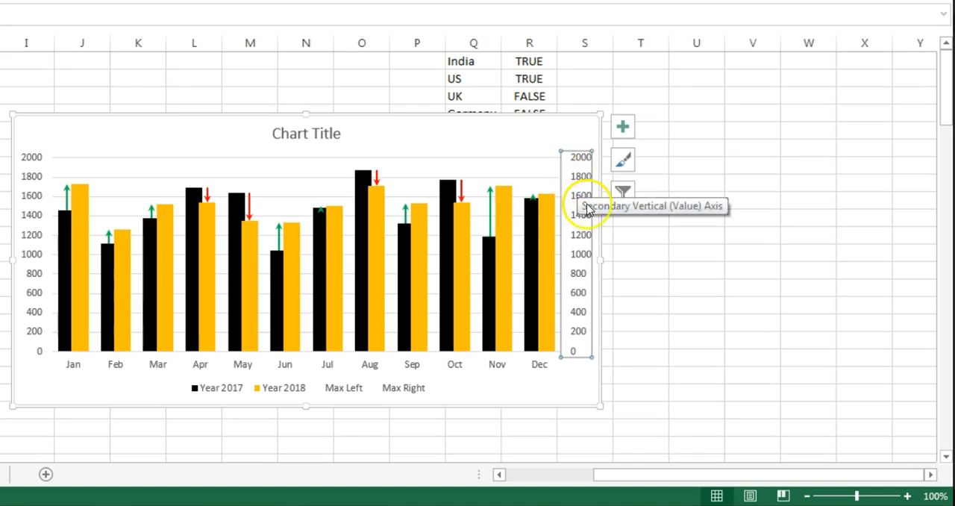
{"action": "key", "text": "Delete"}
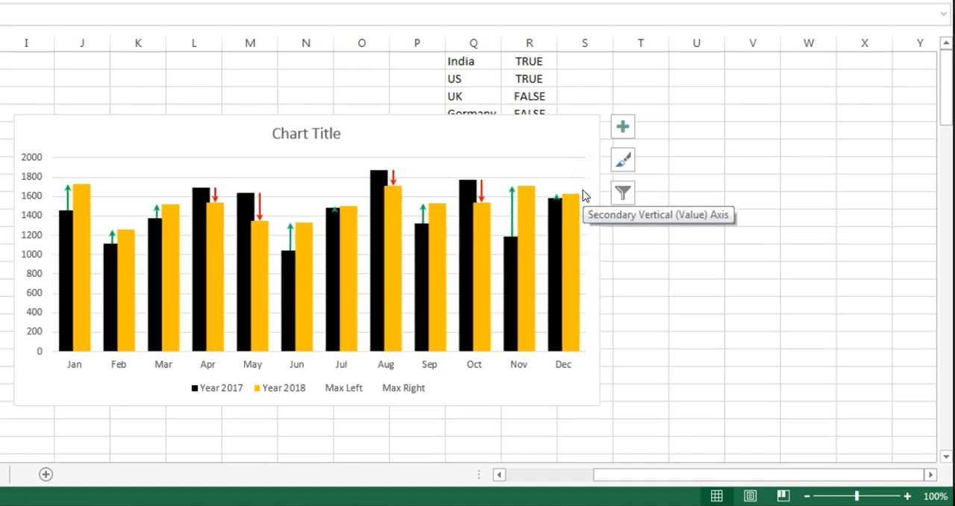
Step: Delete the Max Right and Max Left entries from the chart legend
{"action": "left_click", "coordinate": [402, 390]}
{"action": "left_click", "coordinate": [405, 393]}
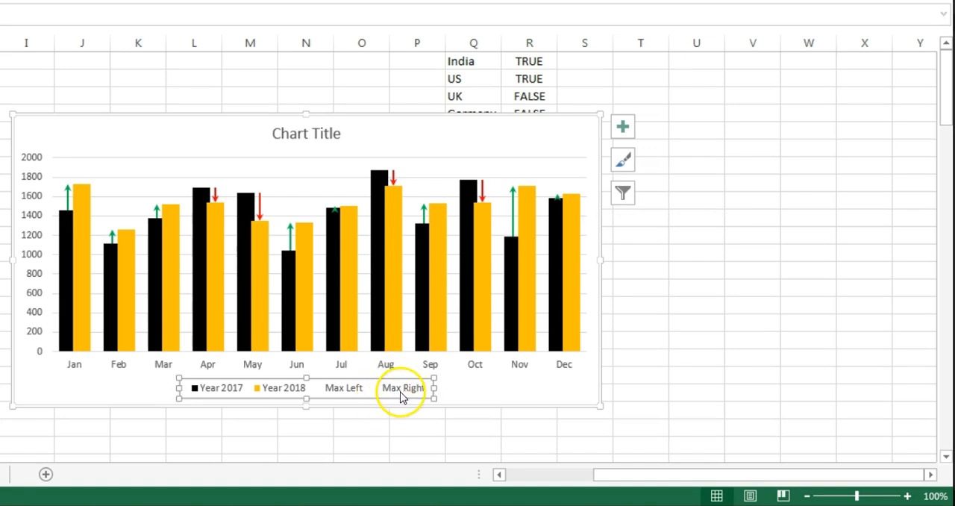
{"action": "double_click", "coordinate": [407, 394]}
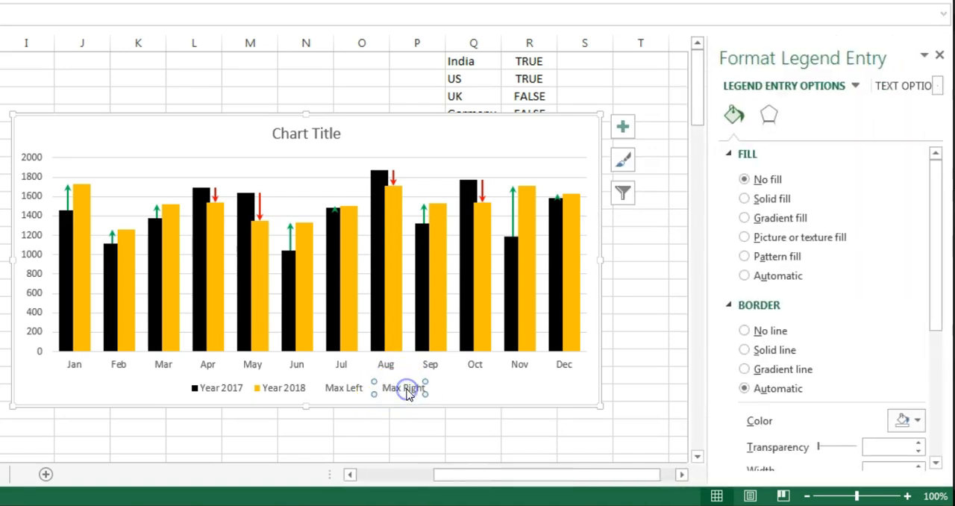
{"action": "key", "text": "Delete"}
{"action": "left_click", "coordinate": [379, 390]}
{"action": "left_click", "coordinate": [379, 390]}
{"action": "key", "text": "Delete"}
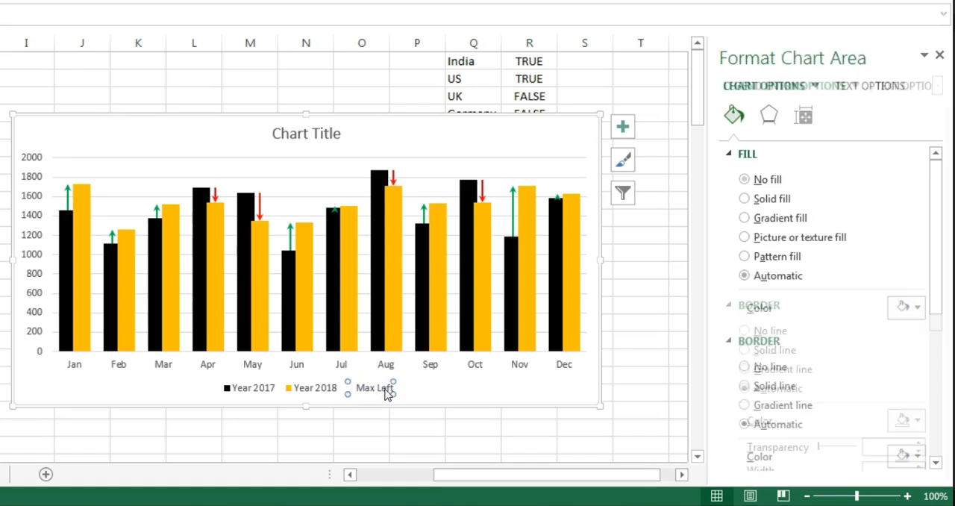
Step: Remove the chart's gridlines and move the chart to the right so it starts around column N
{"action": "left_click", "coordinate": [624, 126]}
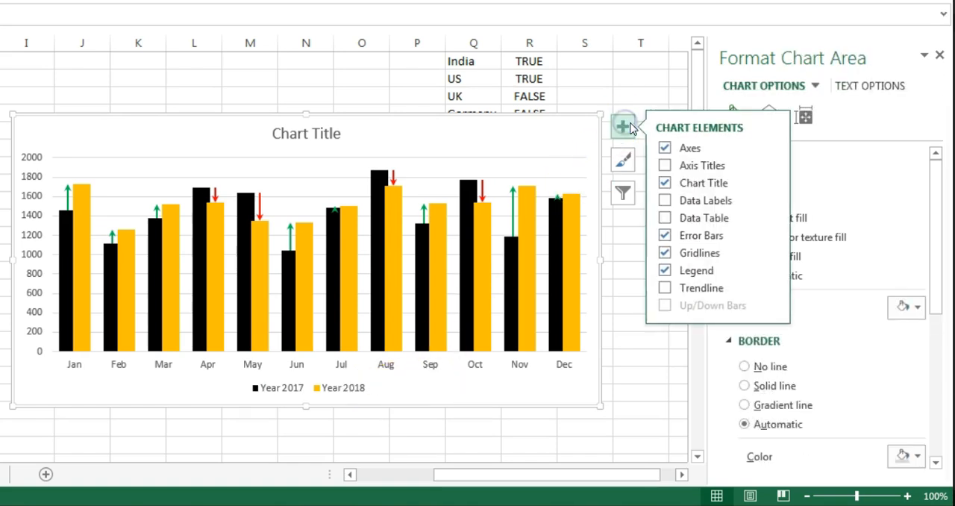
{"action": "left_click", "coordinate": [666, 254]}
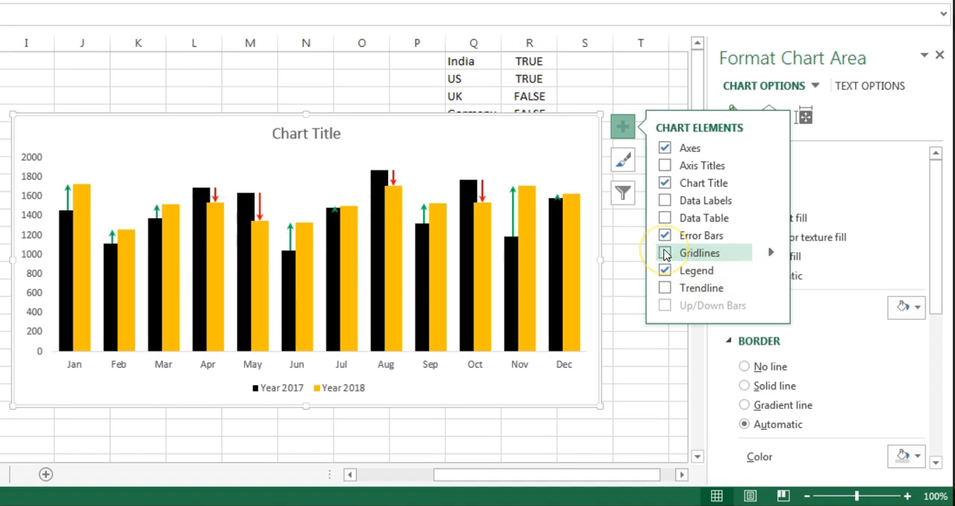
{"action": "left_click", "coordinate": [627, 344]}
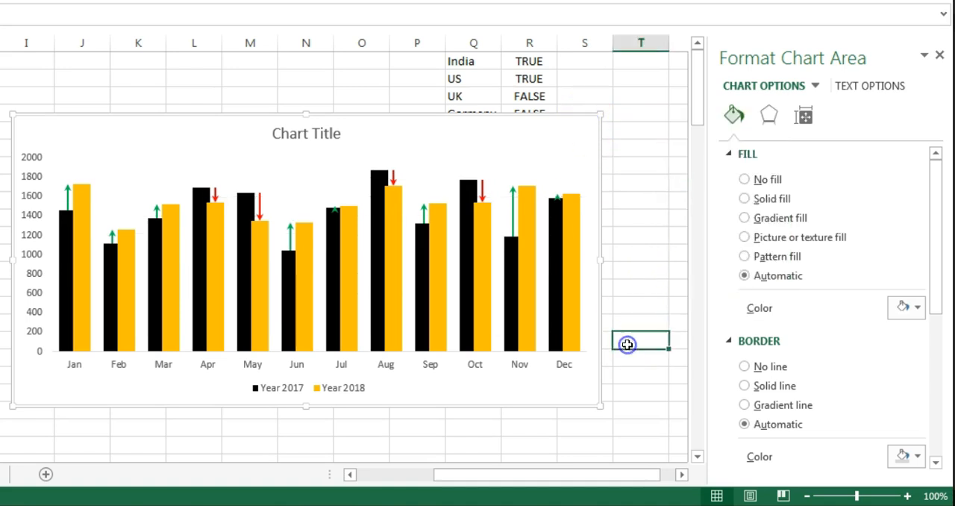
{"action": "left_click", "coordinate": [938, 54]}
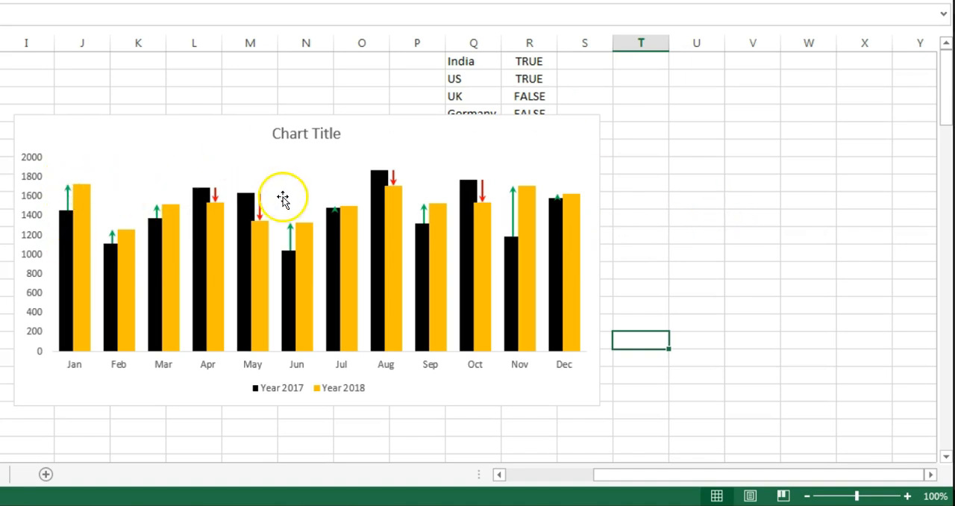
{"action": "left_click_drag", "start_coordinate": [119, 123], "coordinate": [396, 166]}
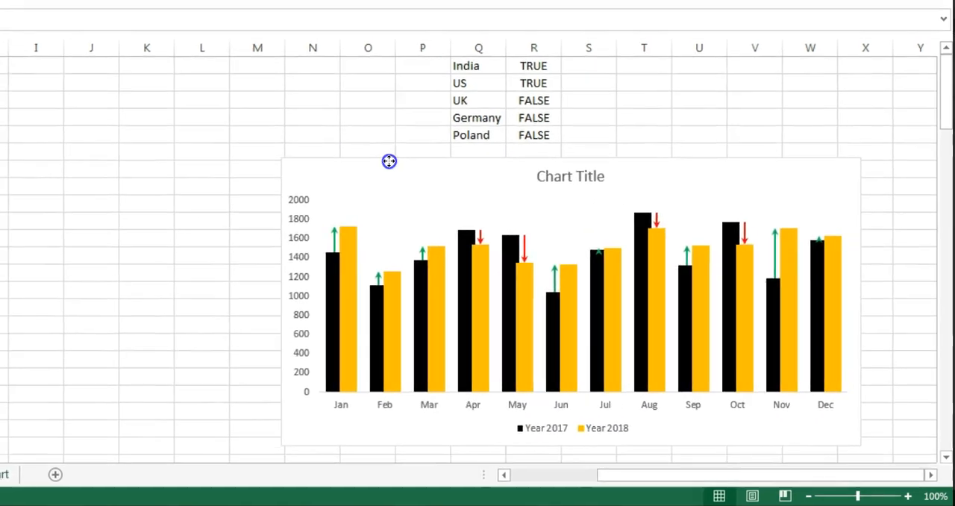
Step: Enter the headers Up Data Label in H1 and Down Data Label in I1, and fit the column widths
{"action": "left_click", "coordinate": [152, 149]}
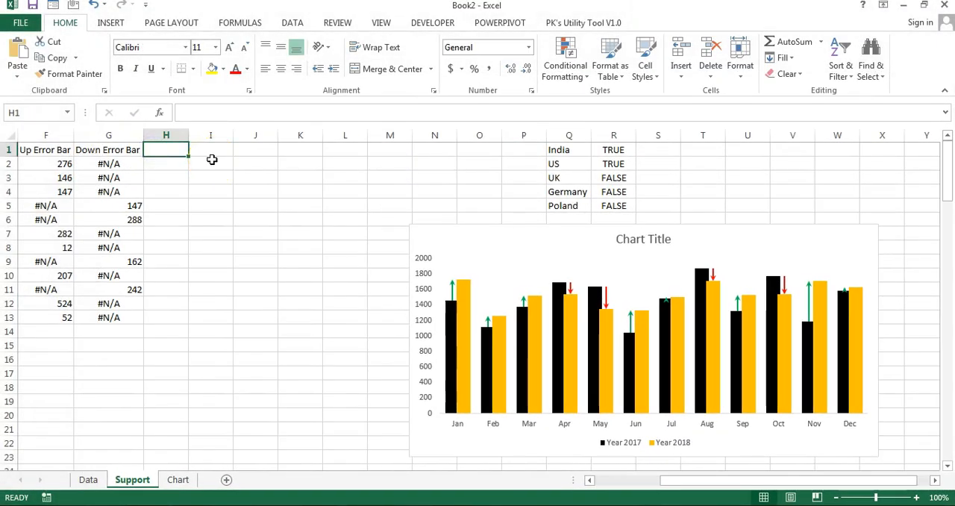
{"action": "left_click_drag", "start_coordinate": [721, 479], "coordinate": [668, 479]}
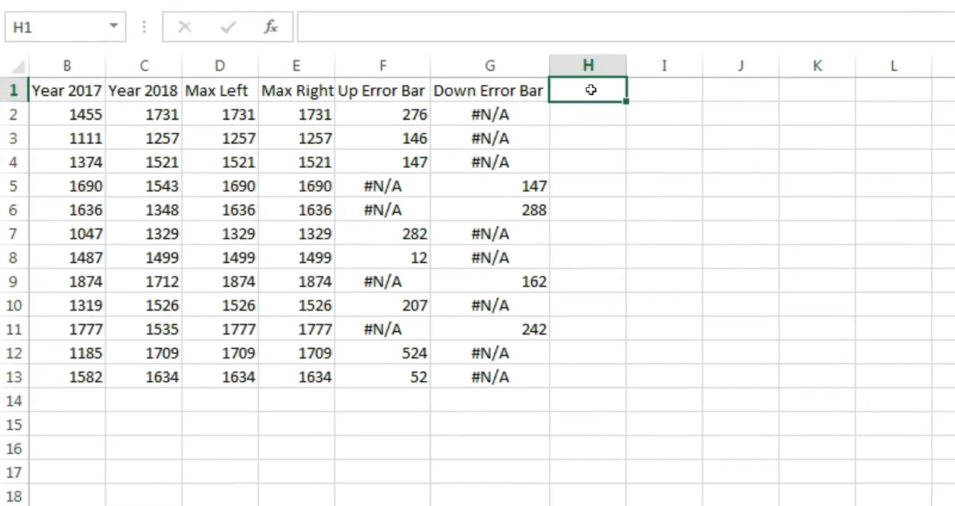
{"action": "type", "text": "Up Data Lab"}
{"action": "key", "text": "Tab"}
{"action": "type", "text": "D"}
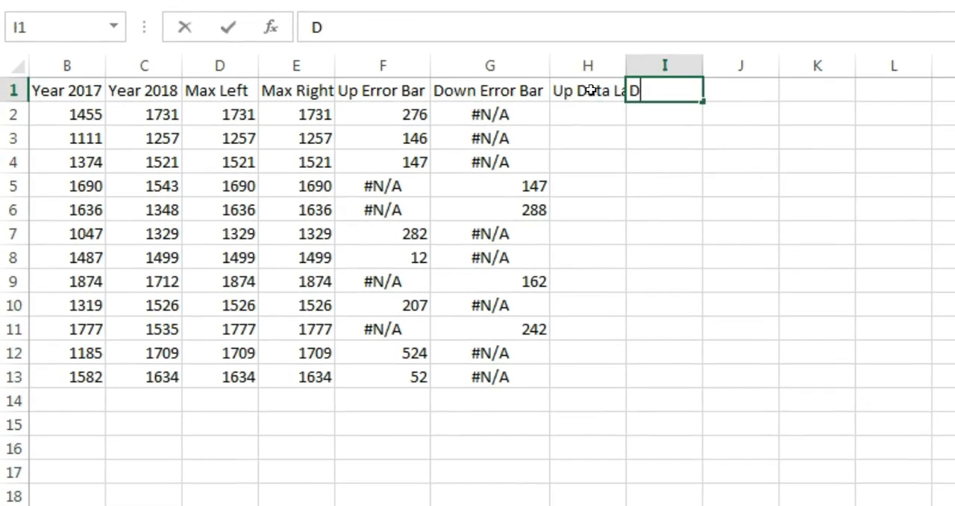
{"action": "key", "text": "Return"}
{"action": "double_click", "coordinate": [635, 62]}
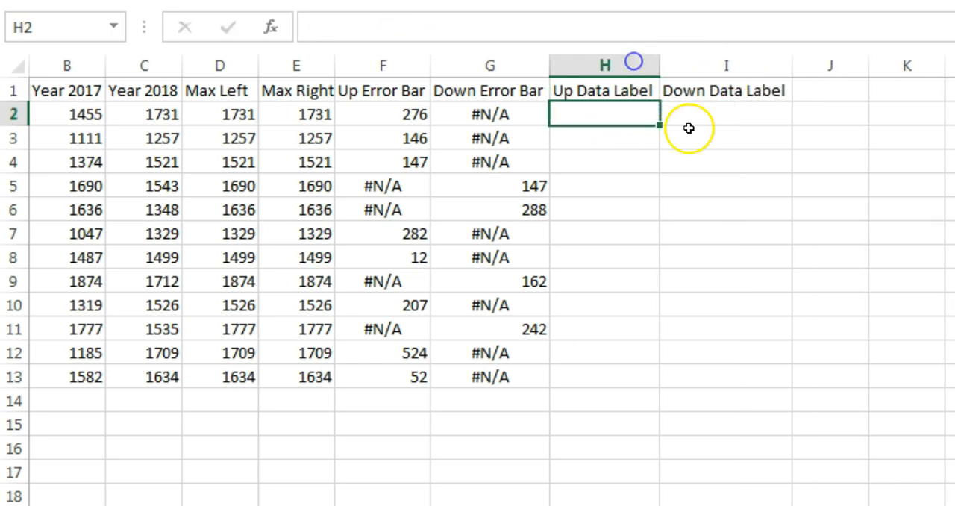
Step: Begin an IF formula in H2 for the first Up Data Label value
{"action": "left_click", "coordinate": [626, 483]}
{"action": "scroll", "coordinate": [626, 483], "scroll_direction": "left", "scroll_amount": 1}
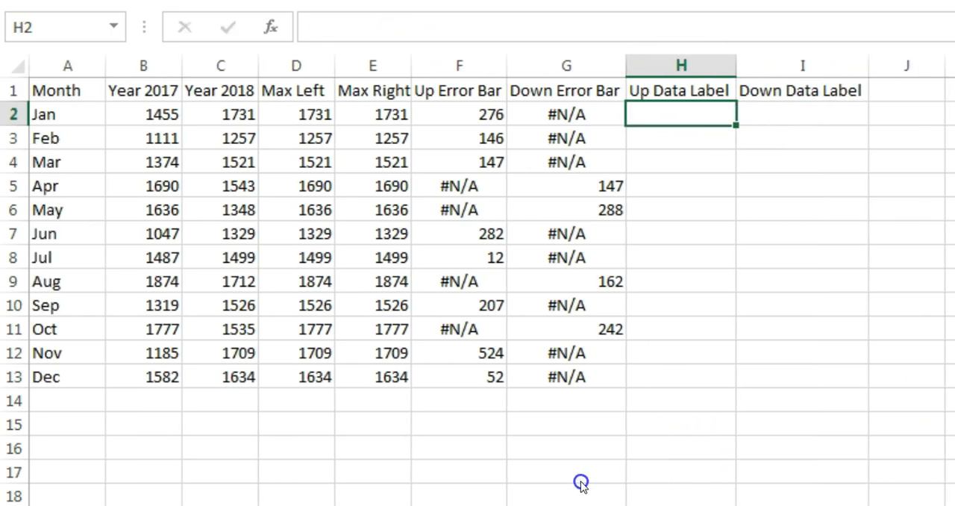
{"action": "type", "text": "=IF("}
{"action": "key", "text": "Left"}
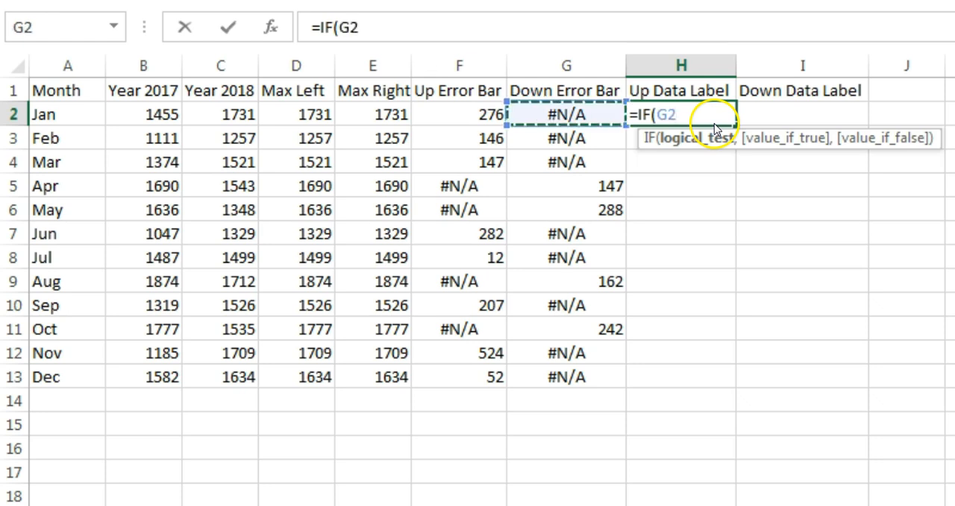
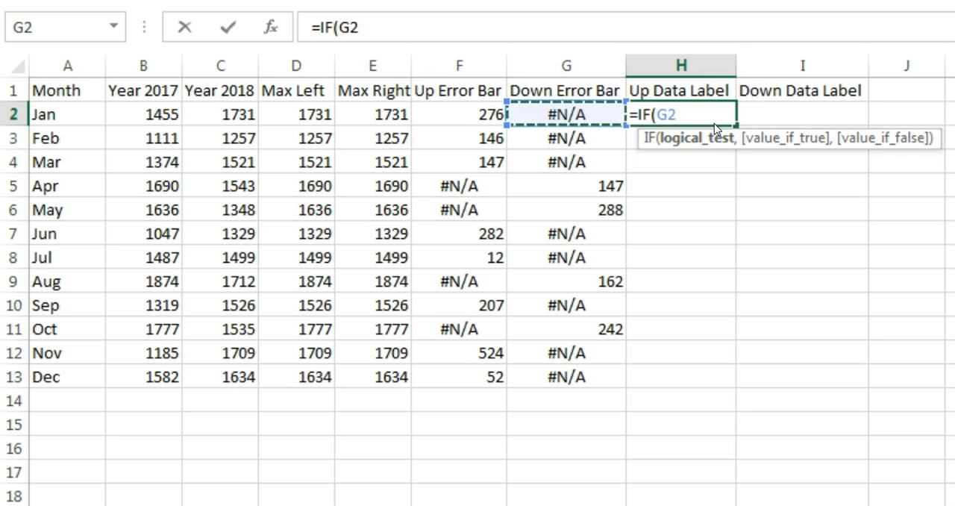
Step: Use ISERROR on F2 as the logical test of the IF formula in H2
{"action": "key", "text": "BackSpace"}
{"action": "key", "text": "BackSpace"}
{"action": "type", "text": "is"}
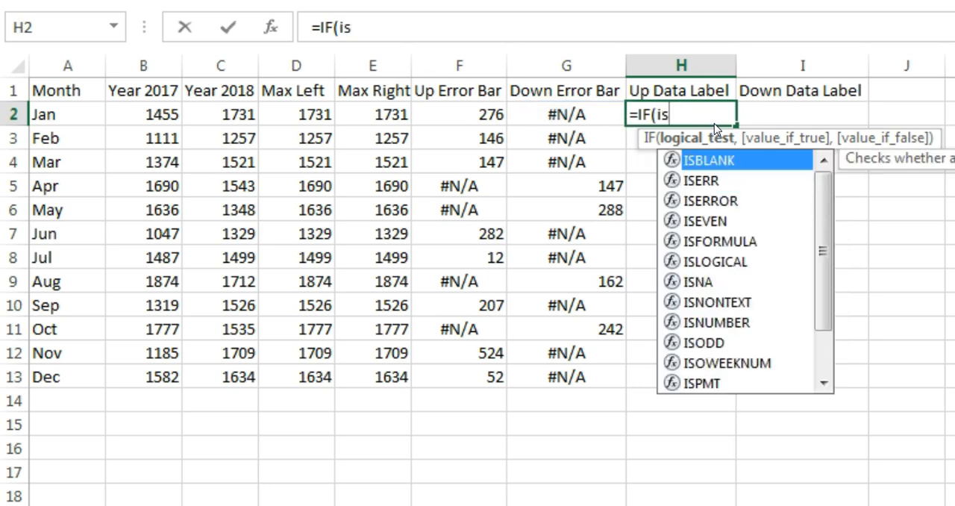
{"action": "key", "text": "Down"}
{"action": "key", "text": "Down"}
{"action": "key", "text": "Tab"}
{"action": "key", "text": "Left"}
{"action": "key", "text": "Left"}
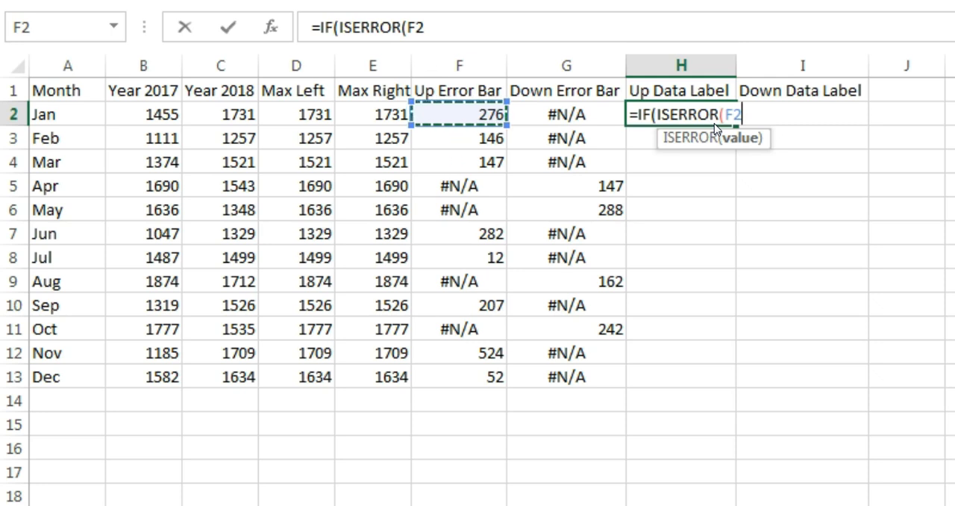
Step: Complete the H2 formula as =IF(ISERROR(F2),"",F2/B2) and format the cell as a whole percentage
{"action": "type", "text": "),\"\","}
{"action": "key", "text": "Left"}
{"action": "key", "text": "Left"}
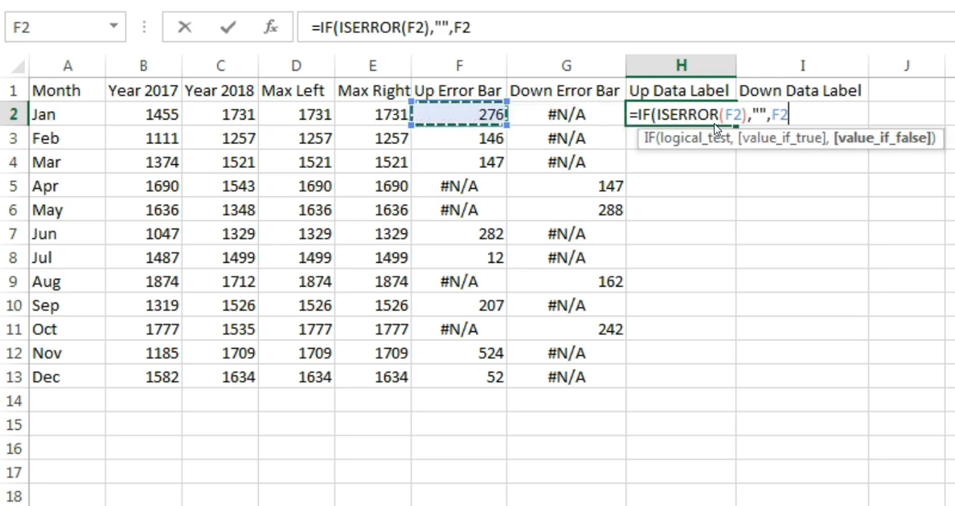
{"action": "type", "text": "/"}
{"action": "key", "text": "Left"}
{"action": "key", "text": "Left"}
{"action": "key", "text": "Left"}
{"action": "key", "text": "Left"}
{"action": "key", "text": "Left"}
{"action": "key", "text": "Left"}
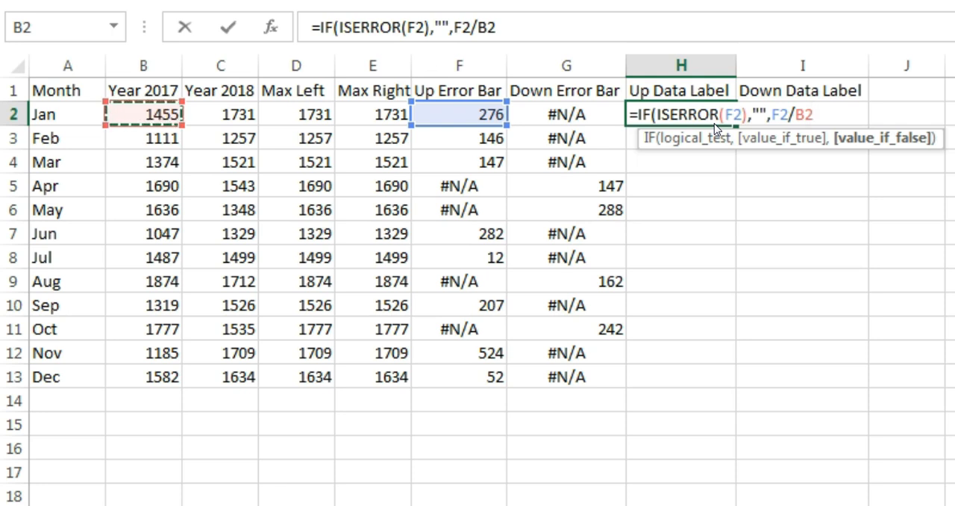
{"action": "key", "text": "Return"}
{"action": "key", "text": "Return"}
{"action": "key", "text": "Up"}
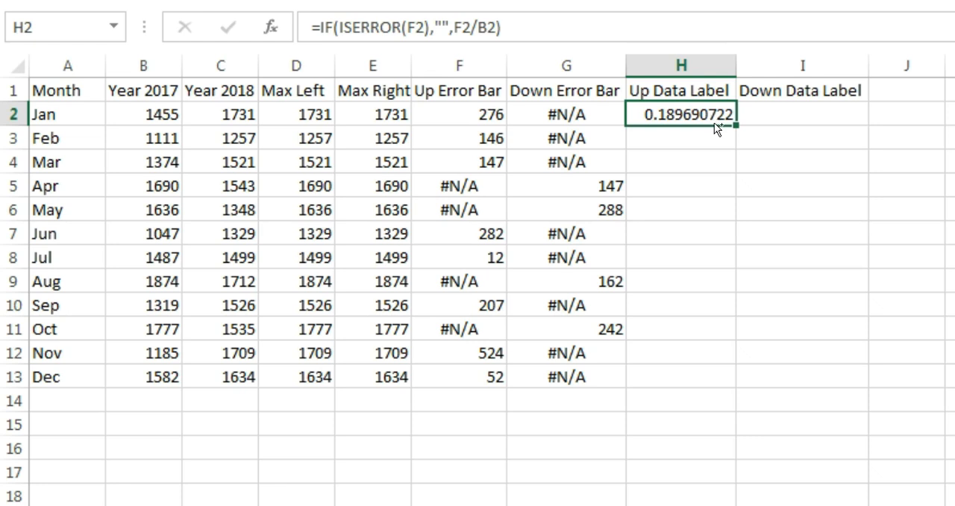
{"action": "key", "text": "ctrl+shift+5"}
Step: Start an IF formula in I2 with ISERROR of G2 as its logical test
{"action": "key", "text": "Right"}
{"action": "type", "text": "=if(is"}
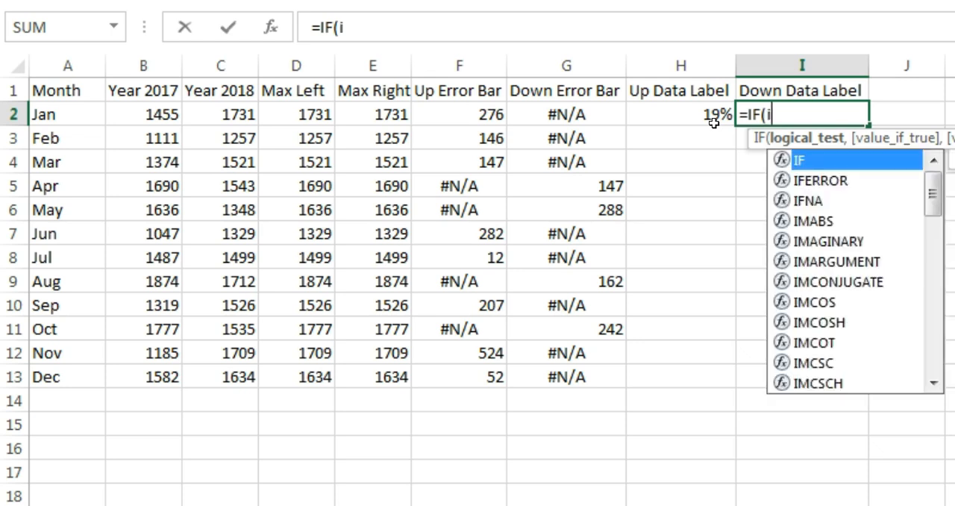
{"action": "key", "text": "Down"}
{"action": "key", "text": "Down"}
{"action": "key", "text": "Tab"}
{"action": "key", "text": "Left"}
{"action": "key", "text": "Left"}
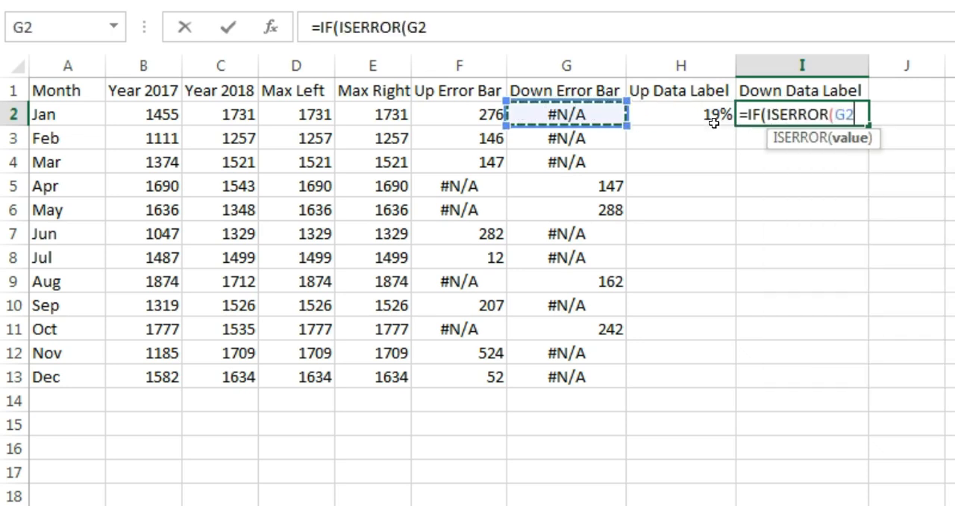
Step: Complete the I2 formula as =IF(ISERROR(G2),"",G2/B2)
{"action": "type", "text": "),"}
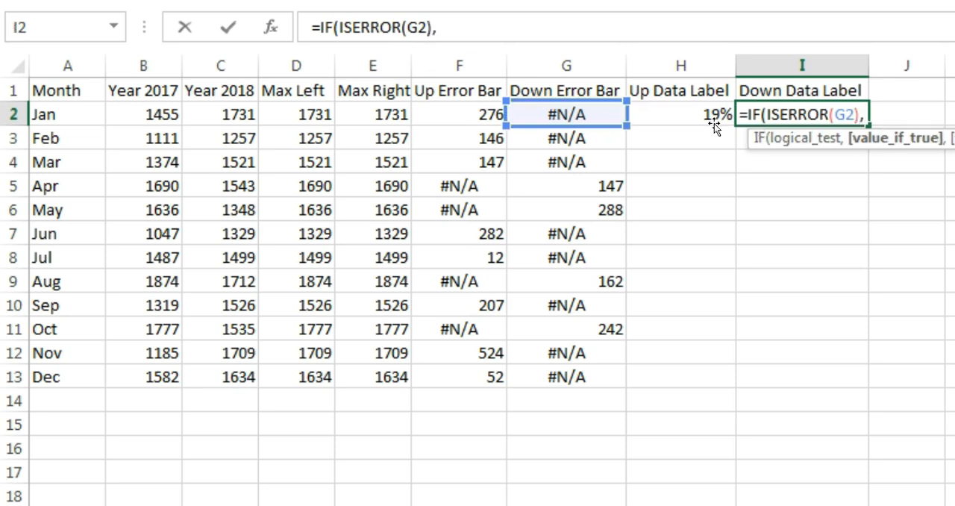
{"action": "type", "text": "\"\","}
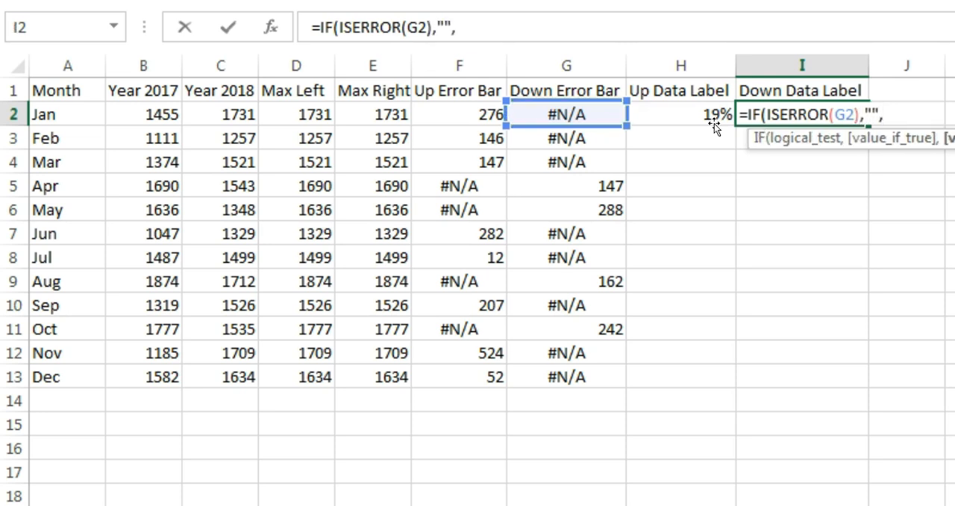
{"action": "key", "text": "Left"}
{"action": "key", "text": "Left"}
{"action": "type", "text": "/"}
{"action": "key", "text": "Left"}
{"action": "key", "text": "Left"}
{"action": "key", "text": "Left"}
{"action": "key", "text": "Left"}
{"action": "key", "text": "Left"}
{"action": "key", "text": "Left"}
{"action": "key", "text": "Left"}
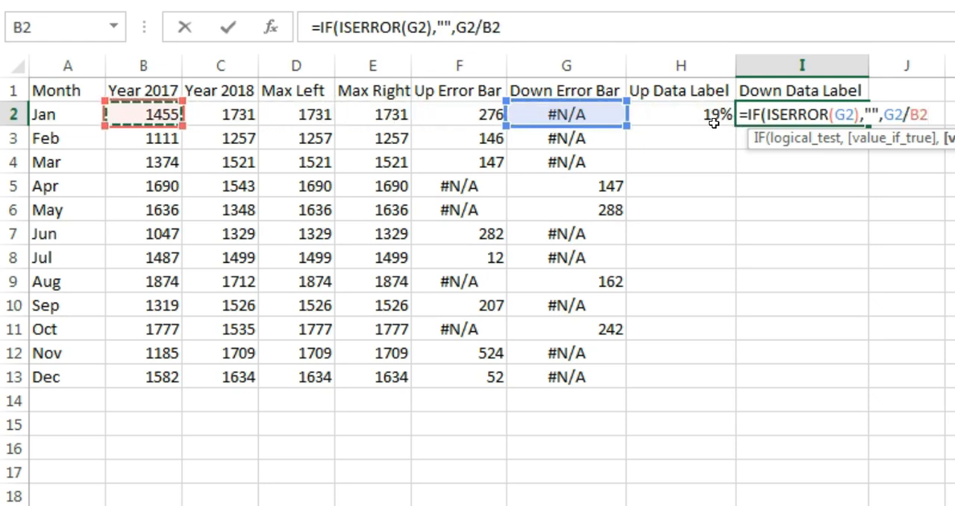
{"action": "key", "text": "Return"}
{"action": "key", "text": "Return"}
Step: Fill the H2 and I2 formulas down through row 13
{"action": "left_click", "coordinate": [714, 123]}
{"action": "key", "text": "shift+Right"}
{"action": "key", "text": "shift+Down"}
{"action": "key", "text": "shift+Down"}
{"action": "key", "text": "shift+Down"}
{"action": "key", "text": "shift+Down"}
{"action": "key", "text": "shift+Down"}
{"action": "key", "text": "shift+Down"}
{"action": "key", "text": "shift+Down"}
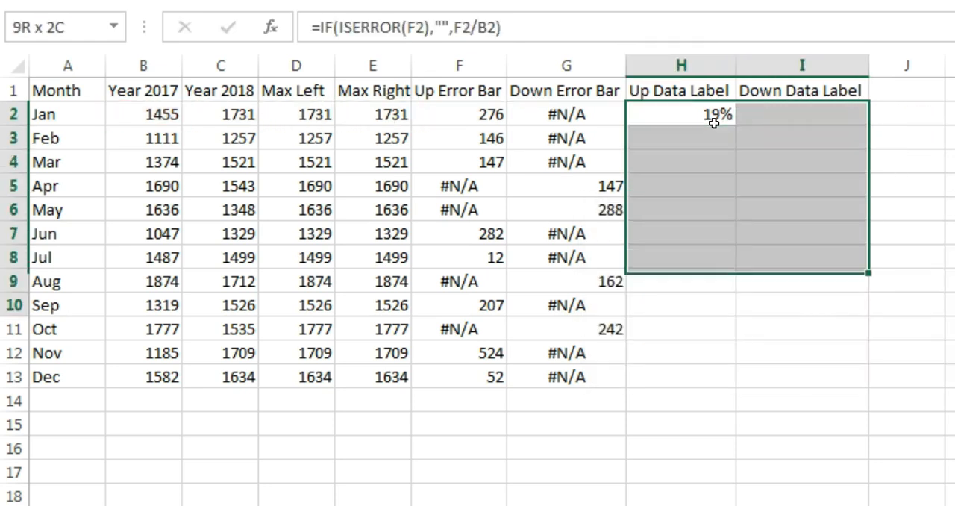
{"action": "key", "text": "shift+Down"}
{"action": "key", "text": "shift+Down"}
{"action": "key", "text": "shift+Down"}
{"action": "key", "text": "ctrl+d"}
{"action": "key", "text": "Right"}
{"action": "key", "text": "Up"}
{"action": "key", "text": "Down"}
{"action": "key", "text": "Down"}
{"action": "key", "text": "Down"}
{"action": "key", "text": "Down"}
{"action": "key", "text": "Down"}
{"action": "key", "text": "Down"}
{"action": "key", "text": "Up"}
{"action": "key", "text": "Up"}
{"action": "key", "text": "Up"}
{"action": "key", "text": "Up"}
{"action": "key", "text": "Up"}
{"action": "key", "text": "Up"}
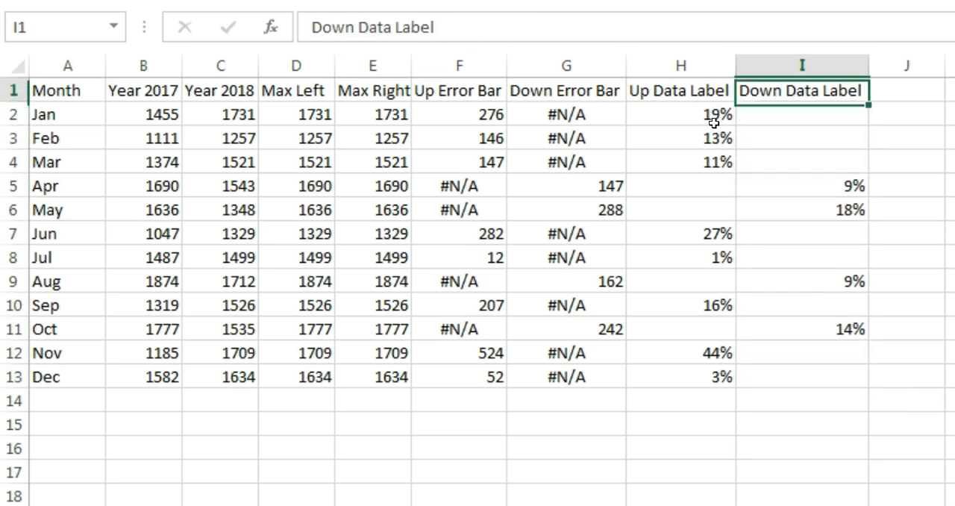
Step: Change the H2 formula to =IF(ISERROR(F2),"","+" & F2/B2) and fill it down to H13
{"action": "left_click", "coordinate": [714, 124]}
{"action": "key", "text": "ctrl+shift+Down"}
{"action": "left_click", "coordinate": [715, 123]}
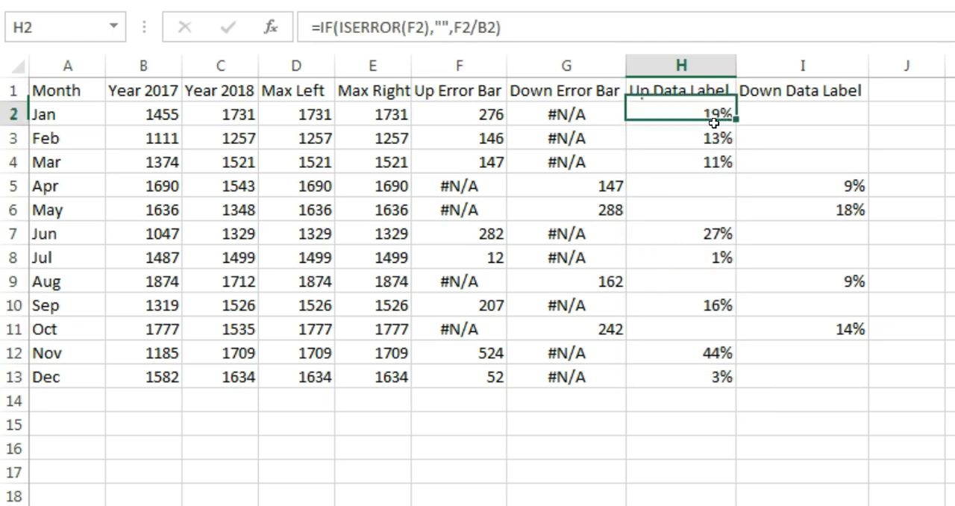
{"action": "left_click", "coordinate": [454, 27]}
{"action": "type", "text": "\"+"}
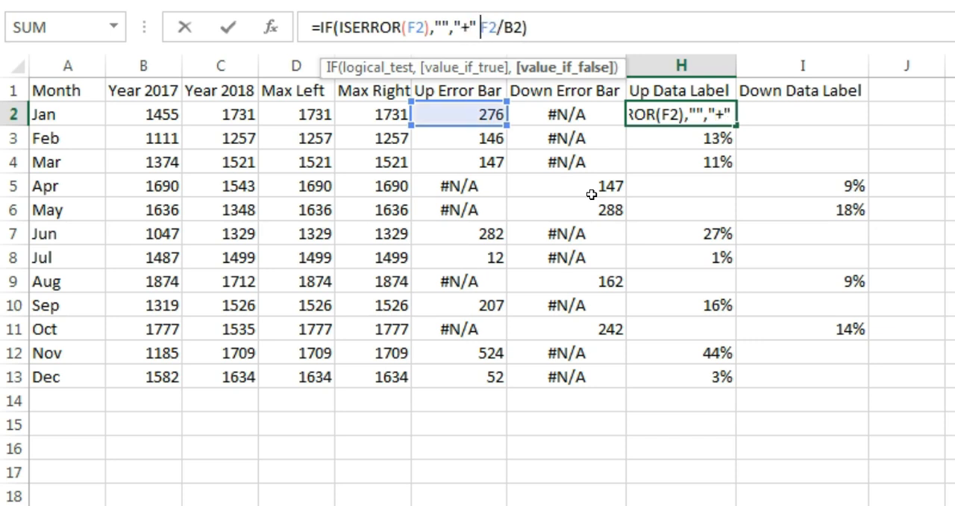
{"action": "type", "text": " &"}
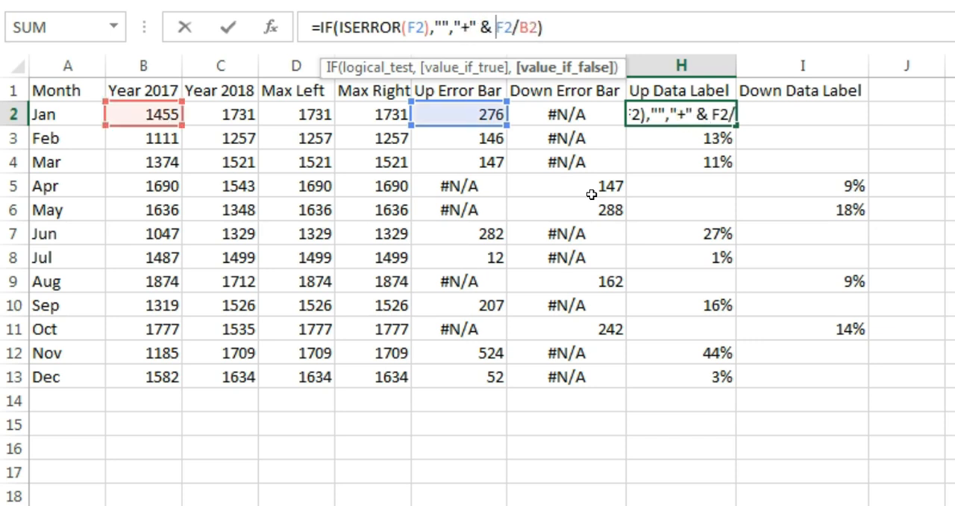
{"action": "key", "text": "Return"}
{"action": "key", "text": "Up"}
{"action": "key", "text": "ctrl+shift+Down"}
{"action": "key", "text": "ctrl+d"}
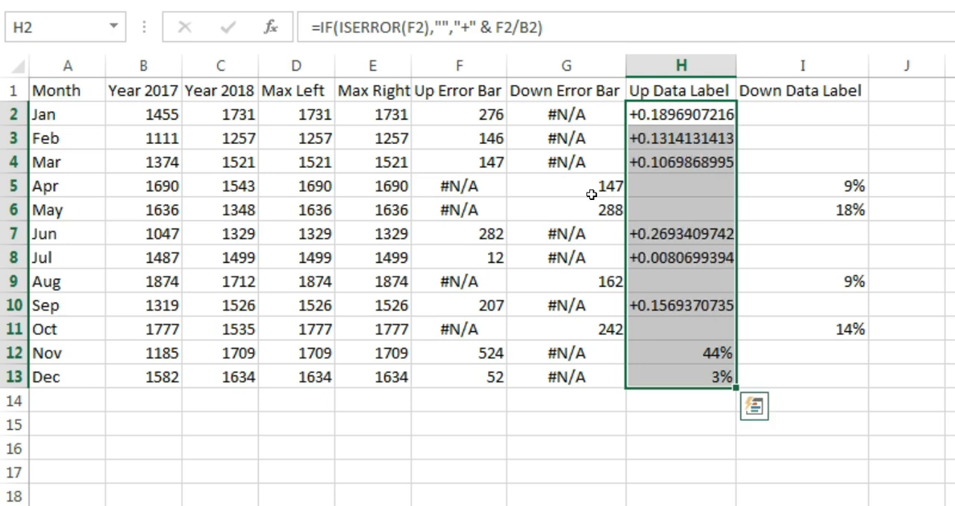
{"action": "key", "text": "Up"}
{"action": "key", "text": "Down"}
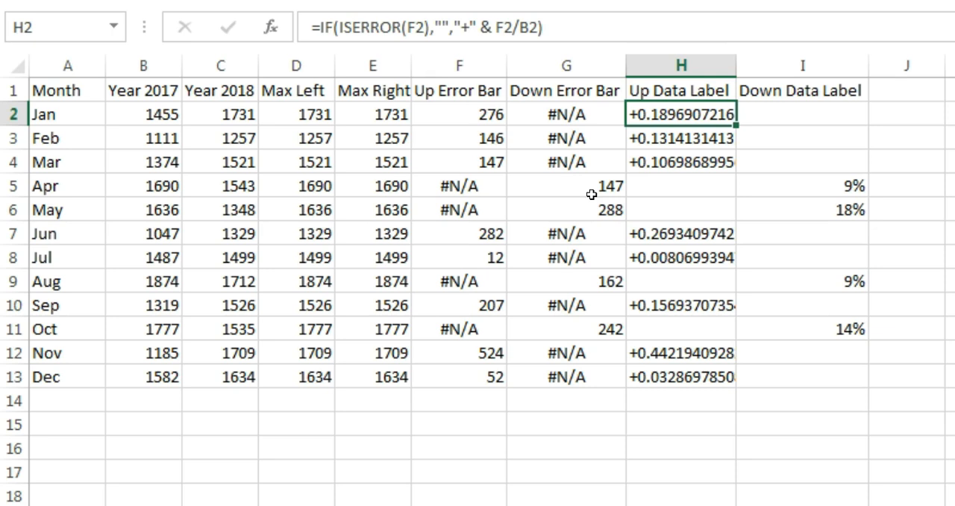
Step: Wrap F2/B2 in the H2 formula in a TEXT function with the format "0%"
{"action": "left_click", "coordinate": [510, 30]}
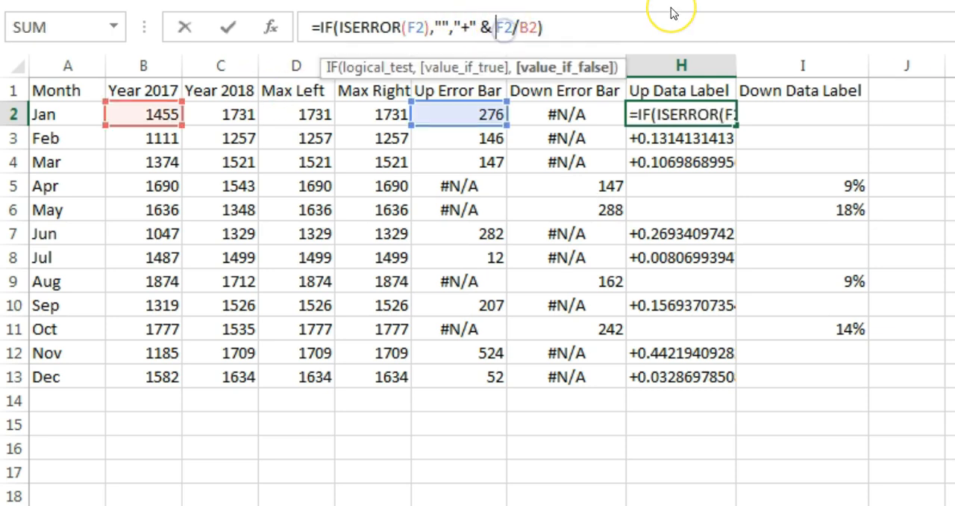
{"action": "type", "text": "te"}
{"action": "key", "text": "Tab"}
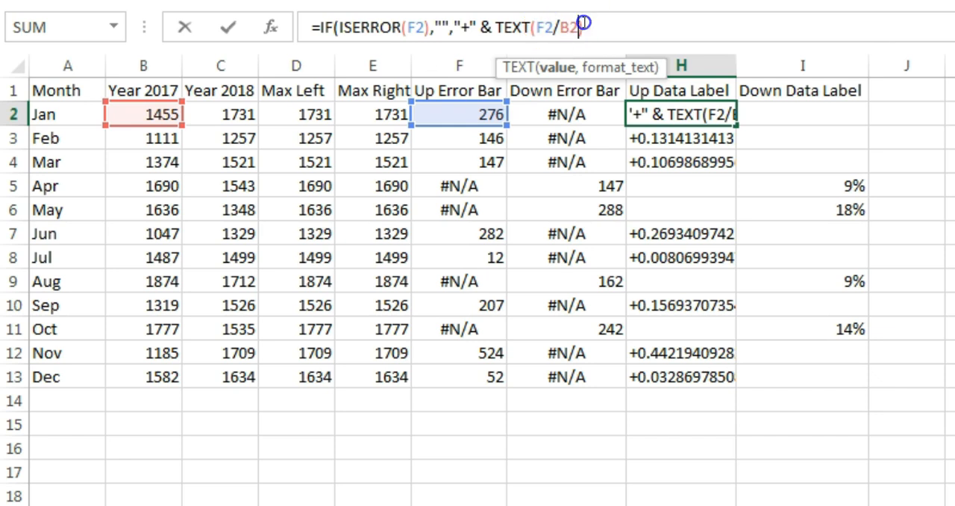
{"action": "type", "text": ","}
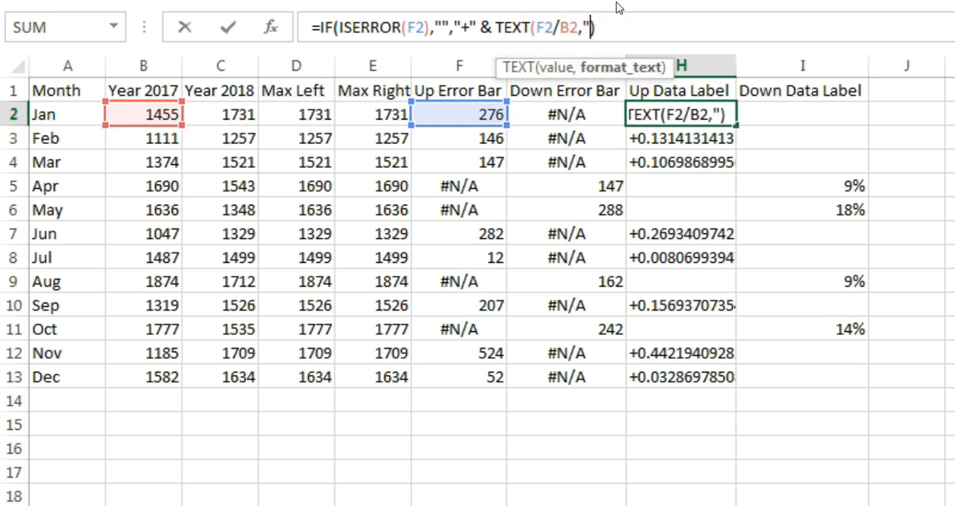
{"action": "type", "text": "\"0%"}
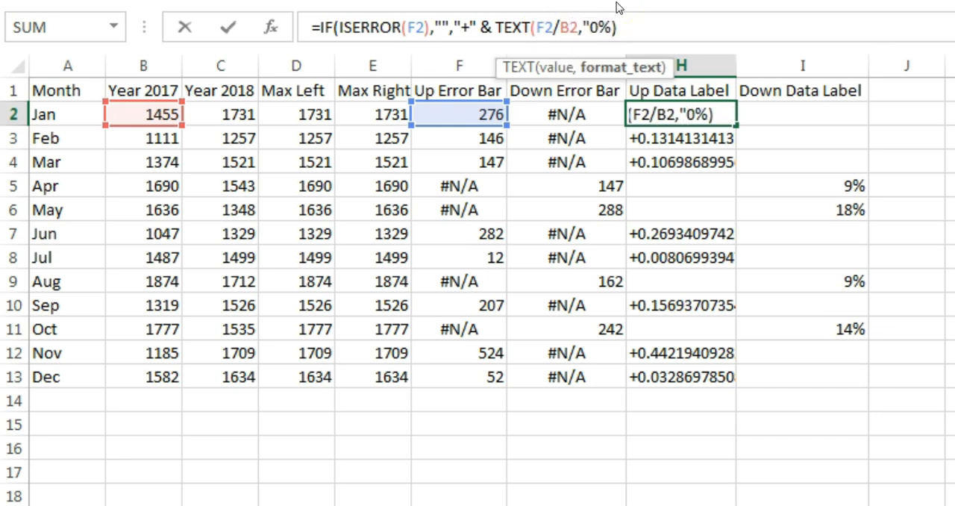
{"action": "key", "text": "Return"}
Step: Fill the H2 formula down to H13 and centre the Up Data Label values
{"action": "key", "text": "Up"}
{"action": "key", "text": "ctrl+shift+Down"}
{"action": "key", "text": "ctrl+d"}
{"action": "key", "text": "Up"}
{"action": "key", "text": "Down"}
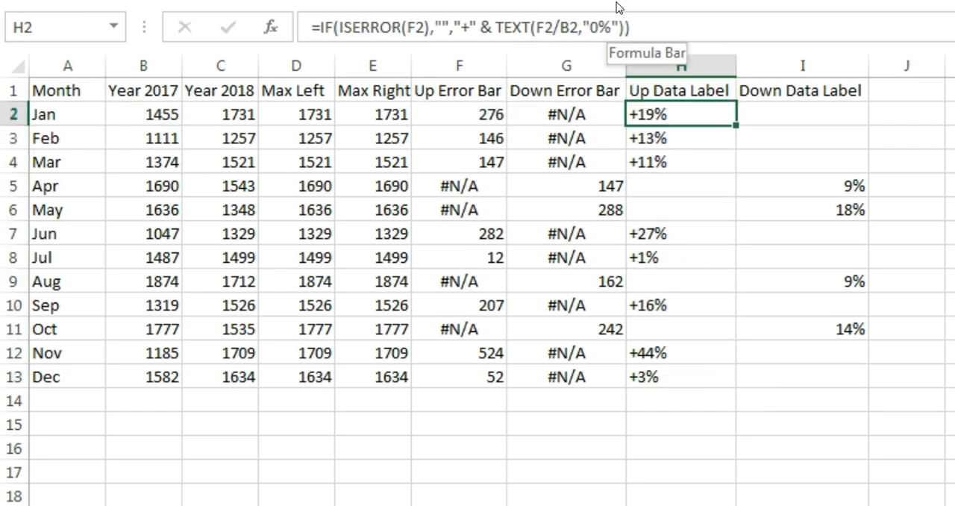
{"action": "key", "text": "ctrl+shift+Down"}
{"action": "left_click", "coordinate": [279, 68]}
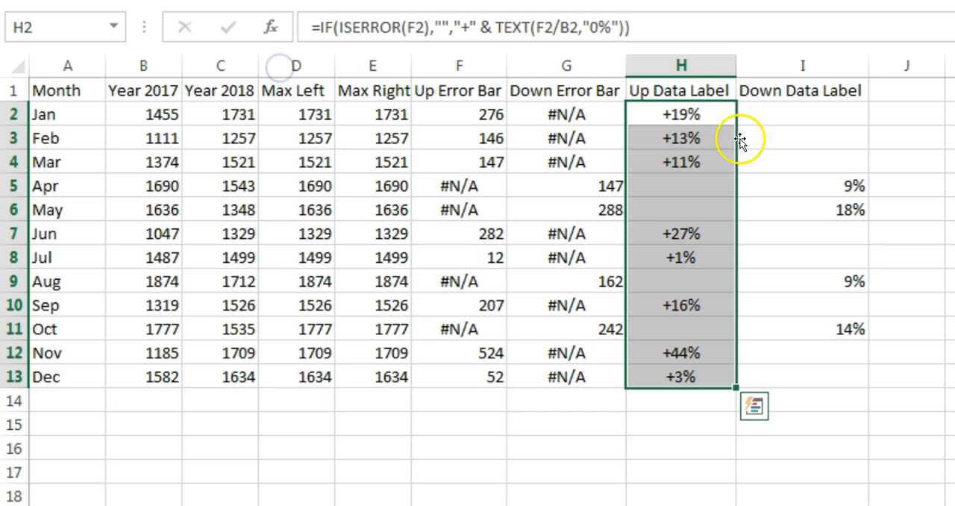
Step: Change the I2 formula to =IF(ISERROR(G2),"","-"&TEXT(G2/B2,"0%"))
{"action": "left_click", "coordinate": [840, 110]}
{"action": "left_click", "coordinate": [458, 27]}
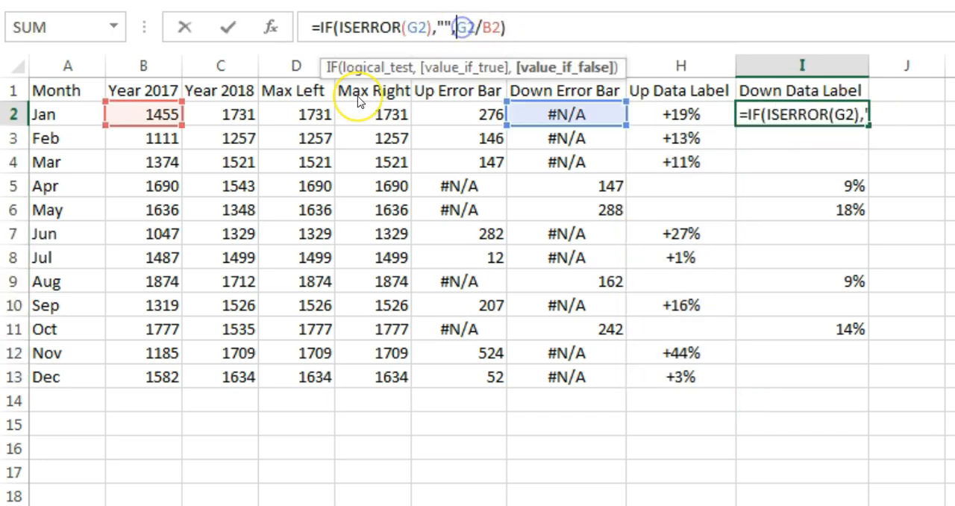
{"action": "type", "text": "\"-"}
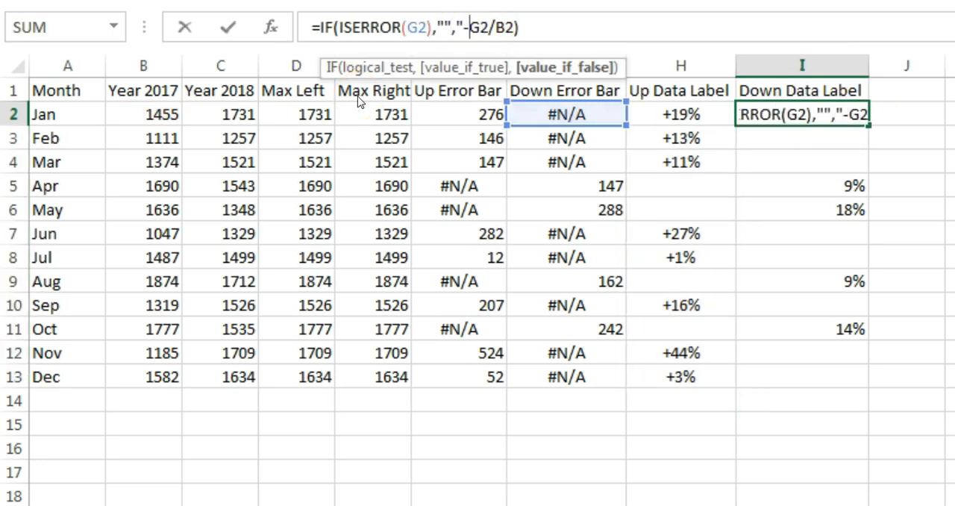
{"action": "type", "text": "&te"}
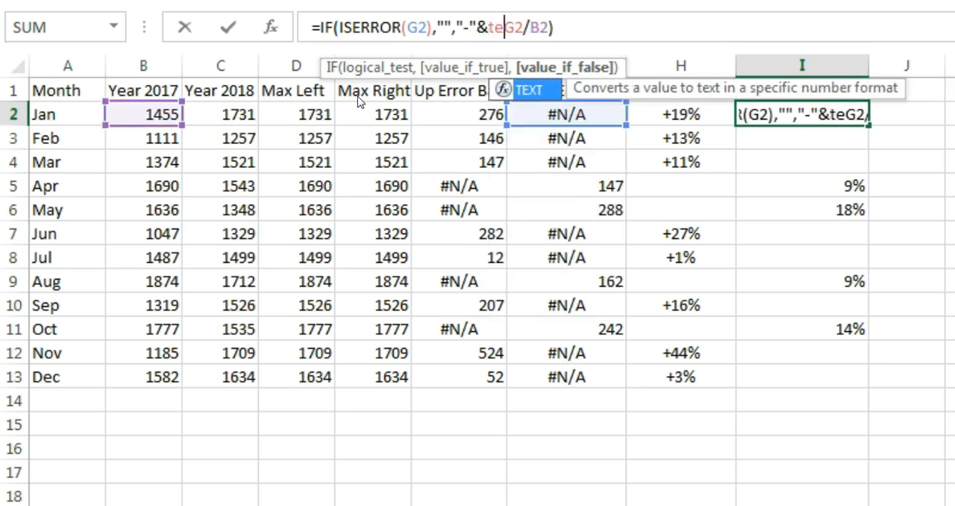
{"action": "key", "text": "Tab"}
{"action": "key", "text": "Right"}
{"action": "key", "text": "Right"}
{"action": "key", "text": "Right"}
{"action": "key", "text": "Right"}
{"action": "type", "text": ","}
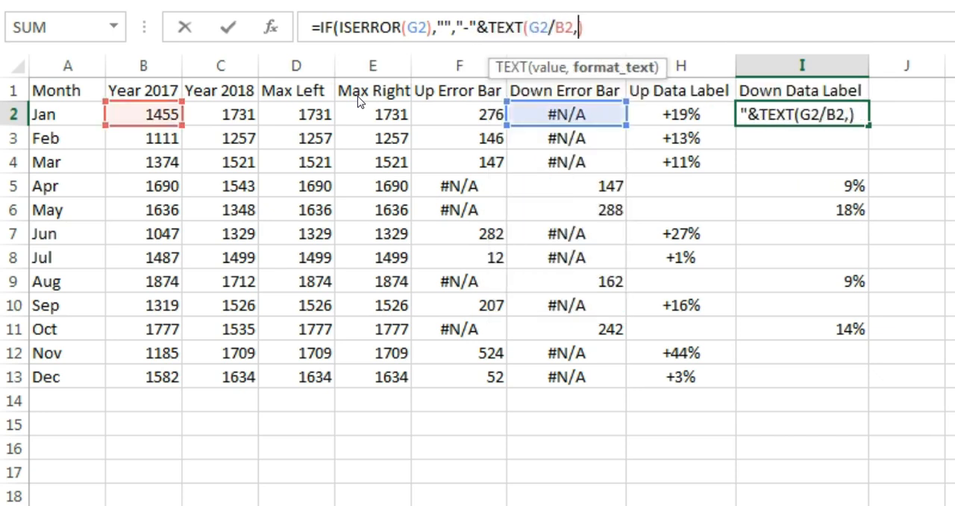
{"action": "type", "text": "\"0\""}
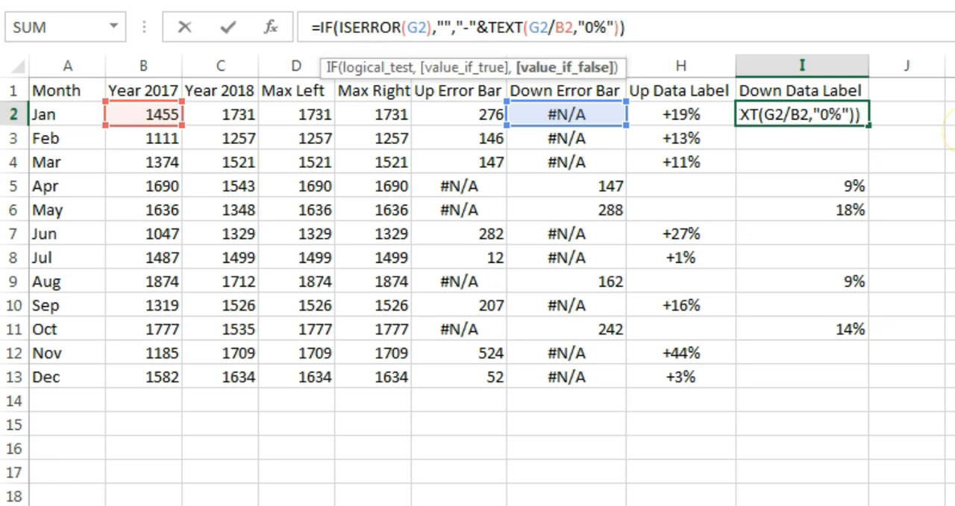
{"action": "key", "text": "Return"}
{"action": "key", "text": "Up"}
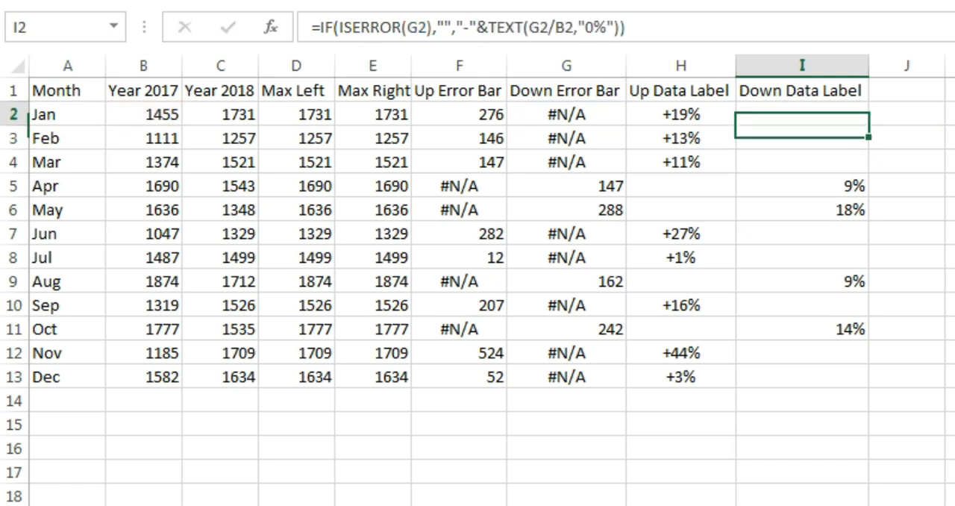
Step: Fill the I2 formula down to I13 and centre the Down Data Label values
{"action": "key", "text": "ctrl+shift+Down"}
{"action": "key", "text": "ctrl+d"}
{"action": "key", "text": "Up"}
{"action": "key", "text": "Down"}
{"action": "key", "text": "ctrl+shift+Down"}
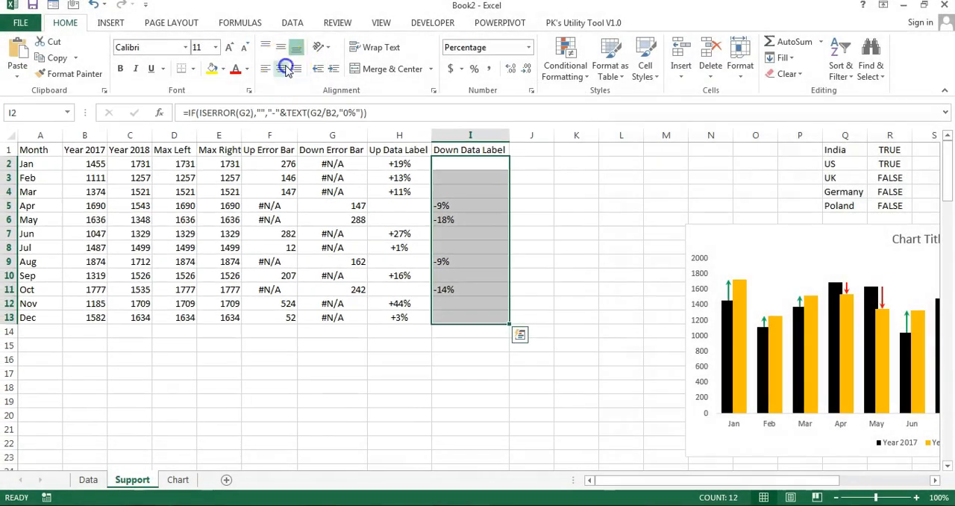
{"action": "left_click", "coordinate": [284, 68]}
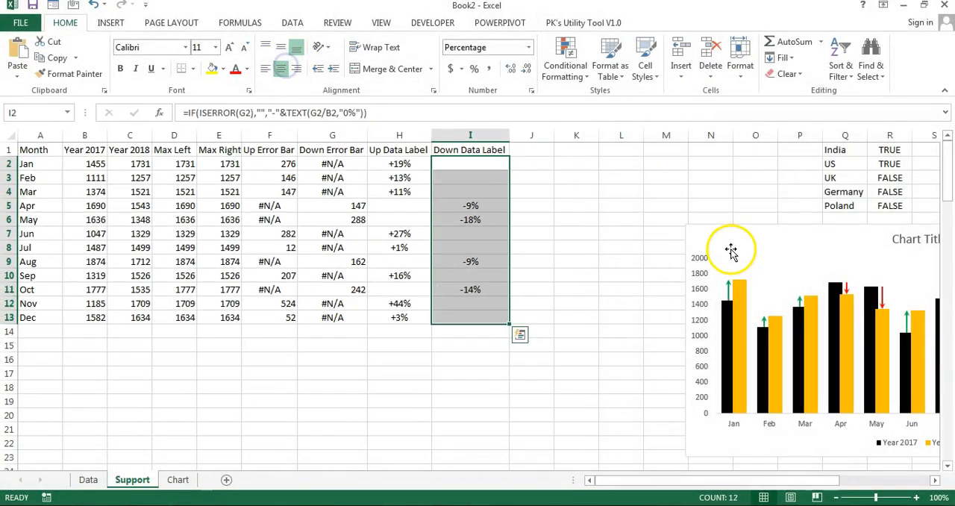
Step: Move the chart below the data table so it starts around column E, row 15
{"action": "left_click", "coordinate": [729, 231]}
{"action": "left_click_drag", "start_coordinate": [721, 226], "coordinate": [387, 302]}
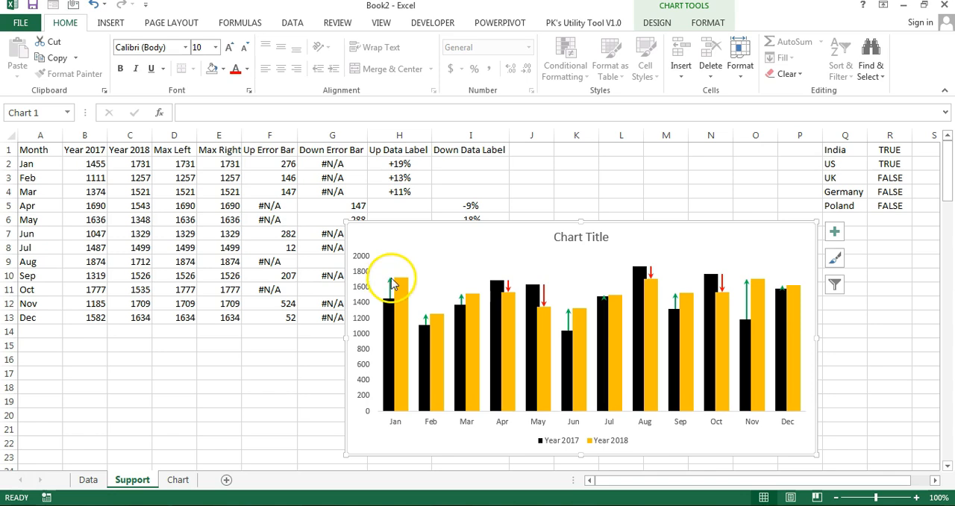
{"action": "left_click_drag", "start_coordinate": [441, 222], "coordinate": [315, 342]}
{"action": "scroll", "coordinate": [473, 351], "scroll_direction": "down", "scroll_amount": 2}
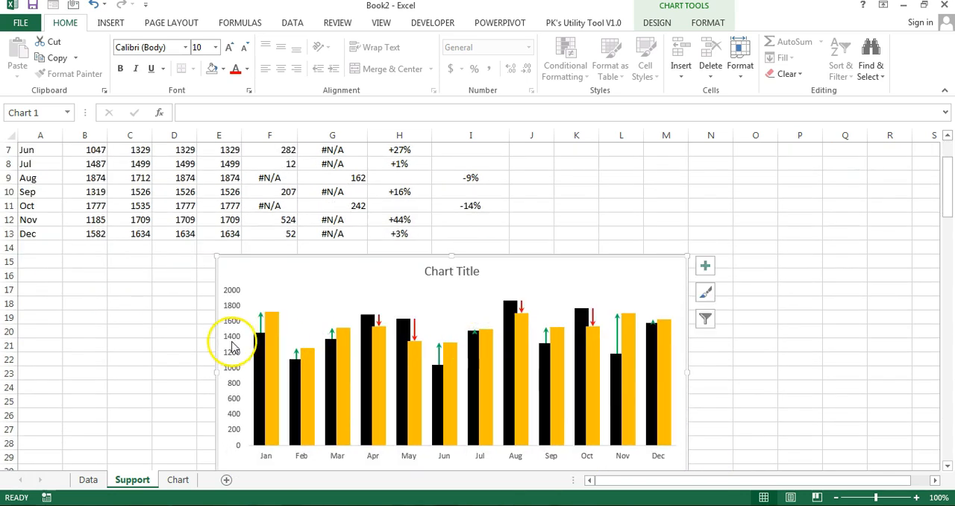
Step: Add data labels to the Max Left series in the chart
{"action": "left_click", "coordinate": [259, 331]}
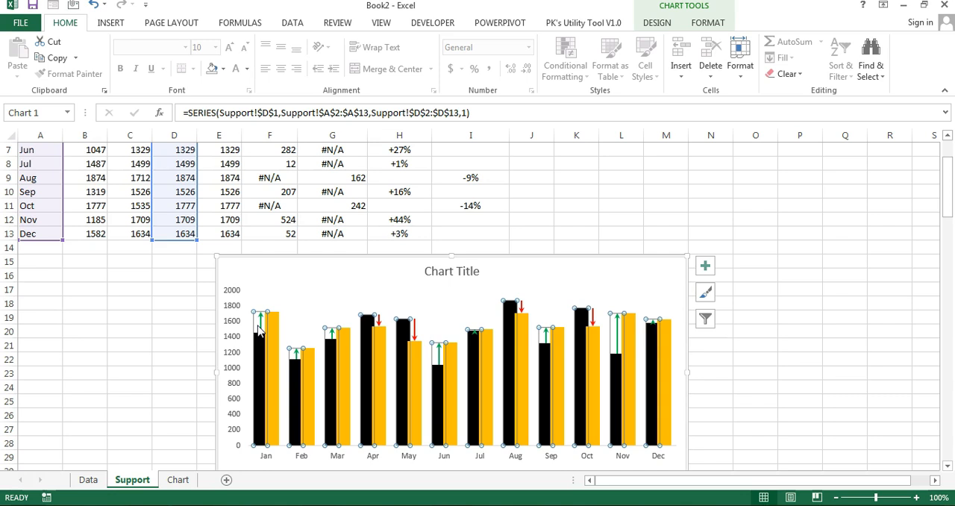
{"action": "left_click", "coordinate": [709, 22]}
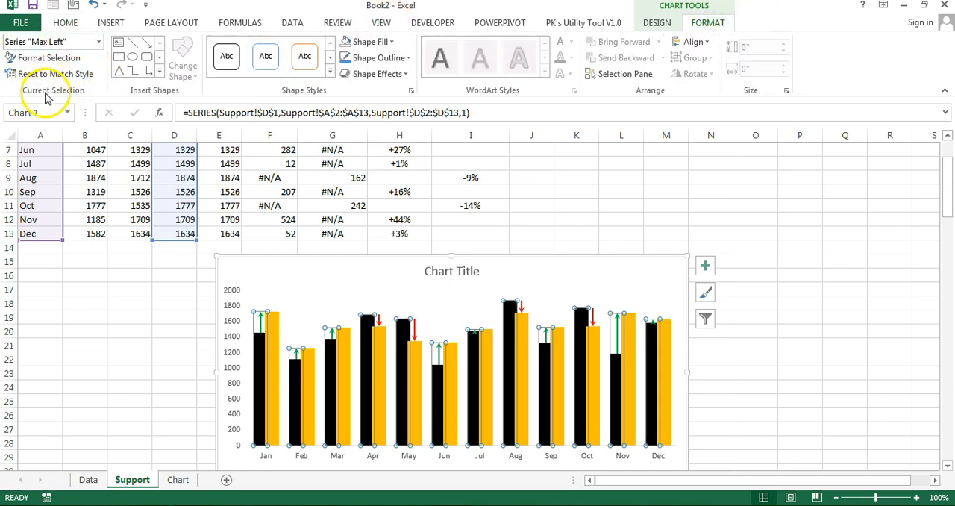
{"action": "left_click", "coordinate": [98, 42]}
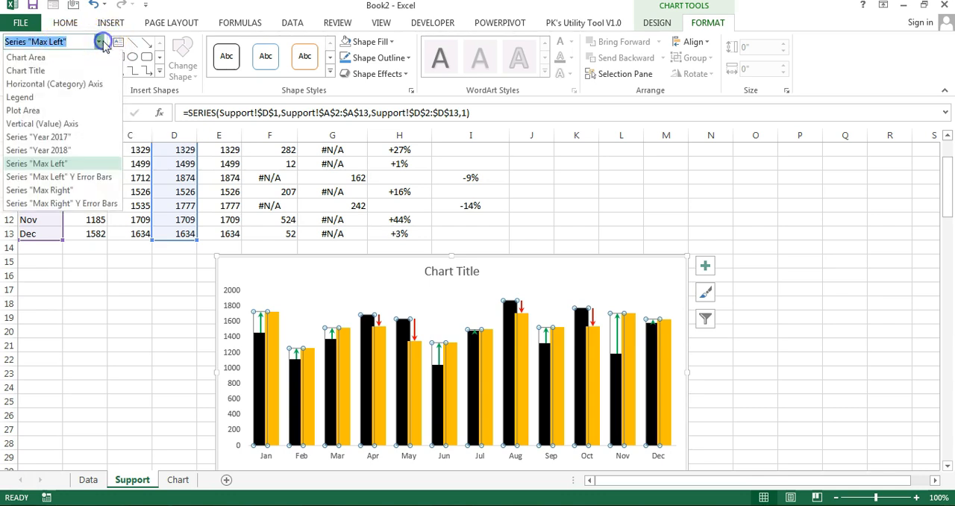
{"action": "left_click", "coordinate": [62, 164]}
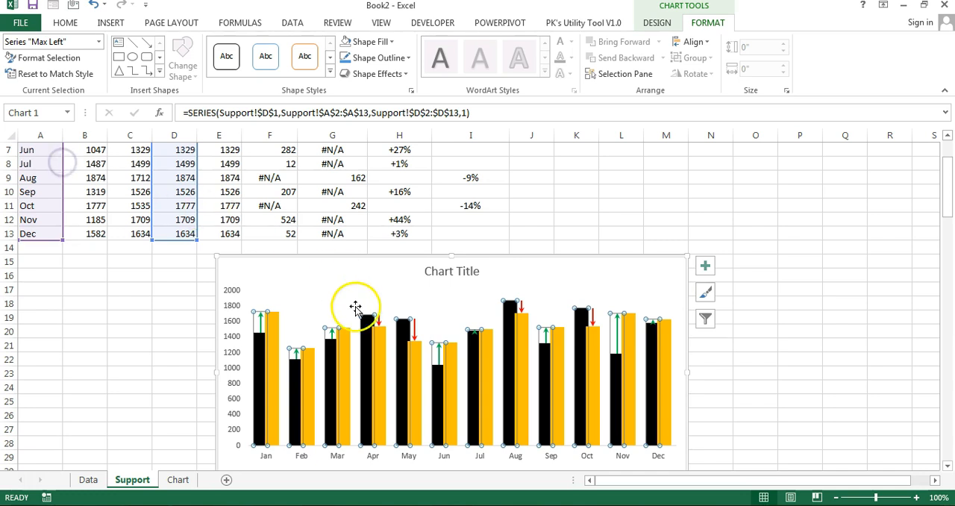
{"action": "right_click", "coordinate": [256, 328]}
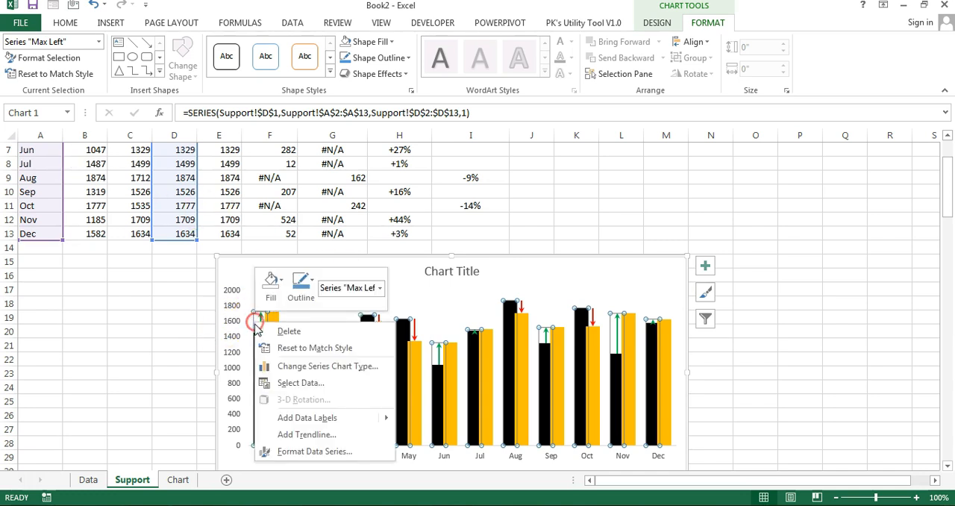
{"action": "left_click", "coordinate": [319, 415]}
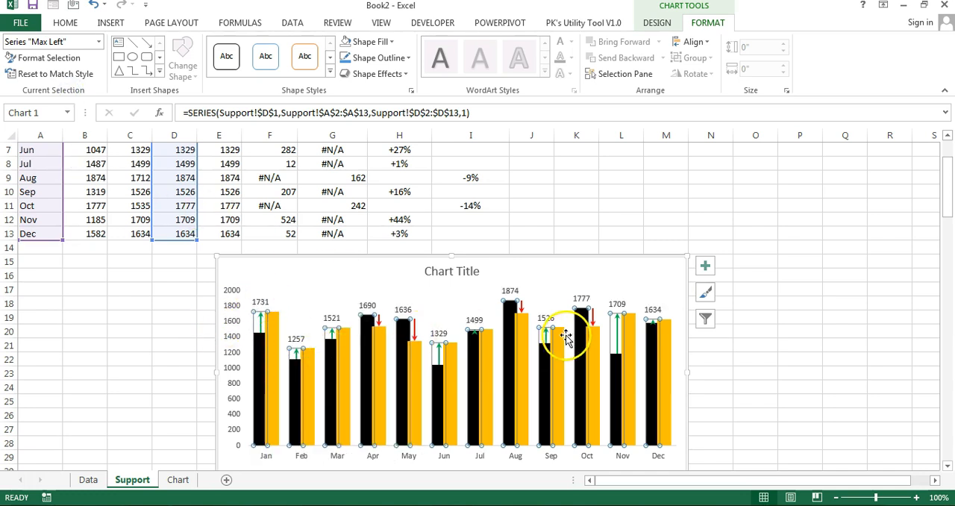
Step: Make the Max Left data labels show only cell values from H2:H13, without the series value or leader lines
{"action": "left_click", "coordinate": [367, 306]}
{"action": "right_click", "coordinate": [367, 306]}
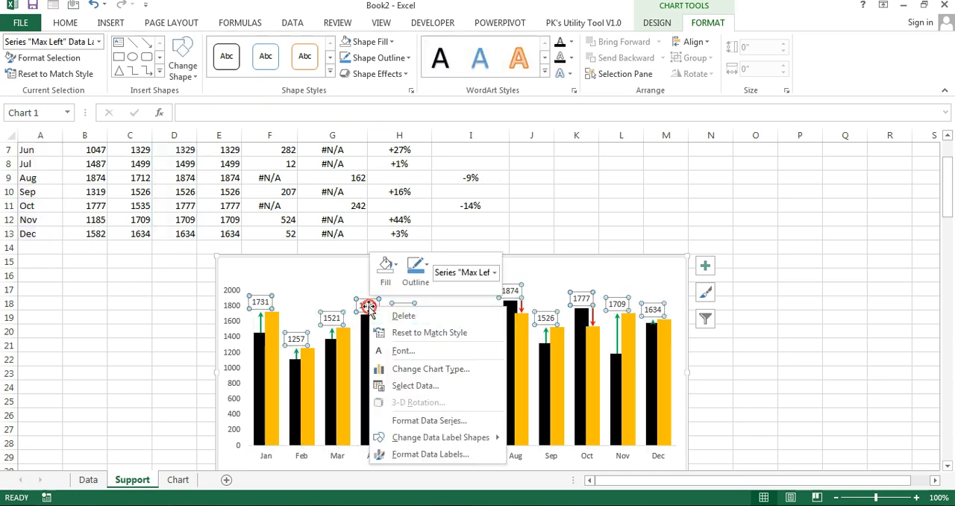
{"action": "left_click", "coordinate": [450, 454]}
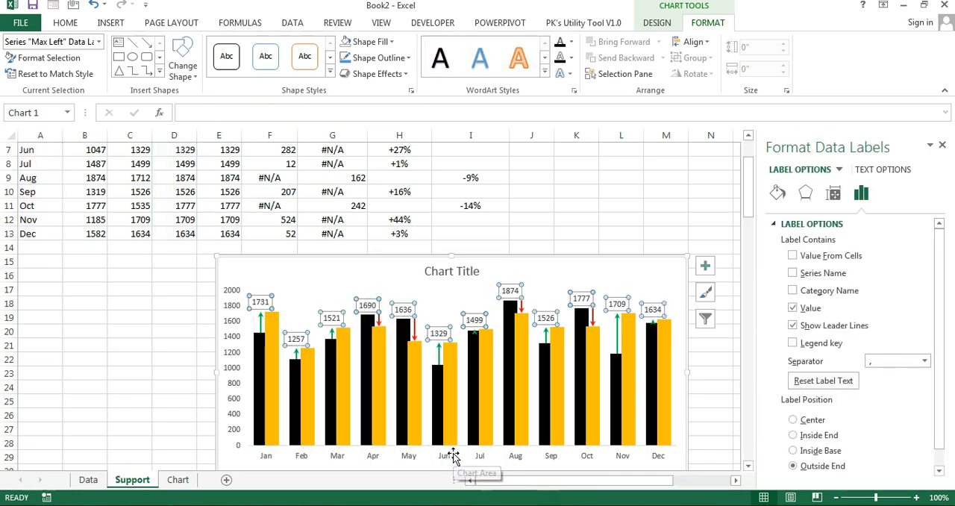
{"action": "left_click", "coordinate": [793, 255]}
{"action": "left_click_drag", "start_coordinate": [748, 206], "coordinate": [749, 167]}
{"action": "left_click_drag", "start_coordinate": [418, 165], "coordinate": [420, 319]}
{"action": "left_click", "coordinate": [356, 414]}
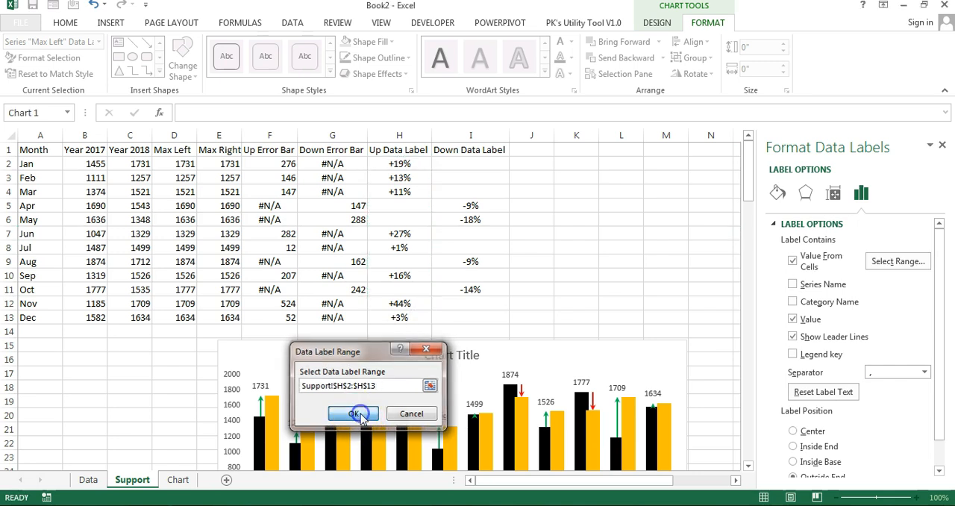
{"action": "left_click", "coordinate": [793, 319]}
{"action": "left_click", "coordinate": [802, 337]}
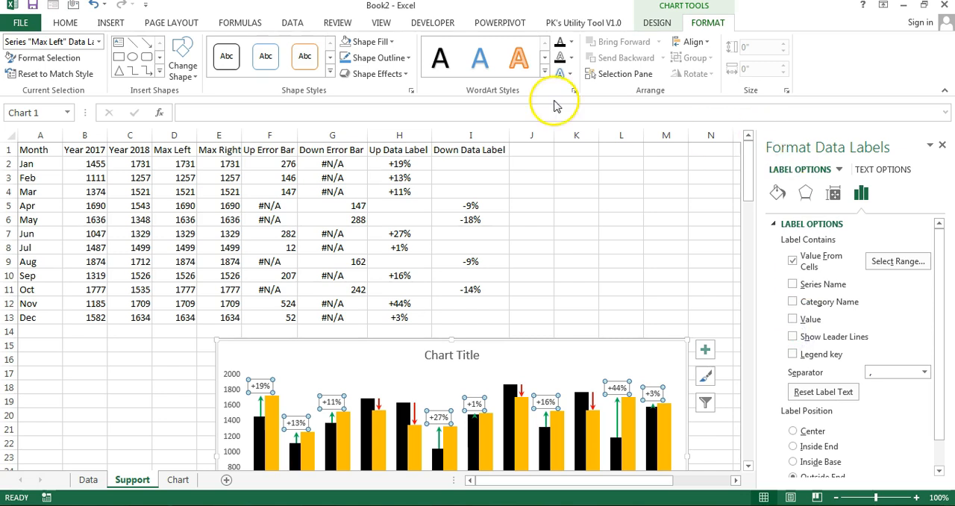
Step: Format the Max Left data labels as green, bold text at size 10.5
{"action": "left_click", "coordinate": [66, 23]}
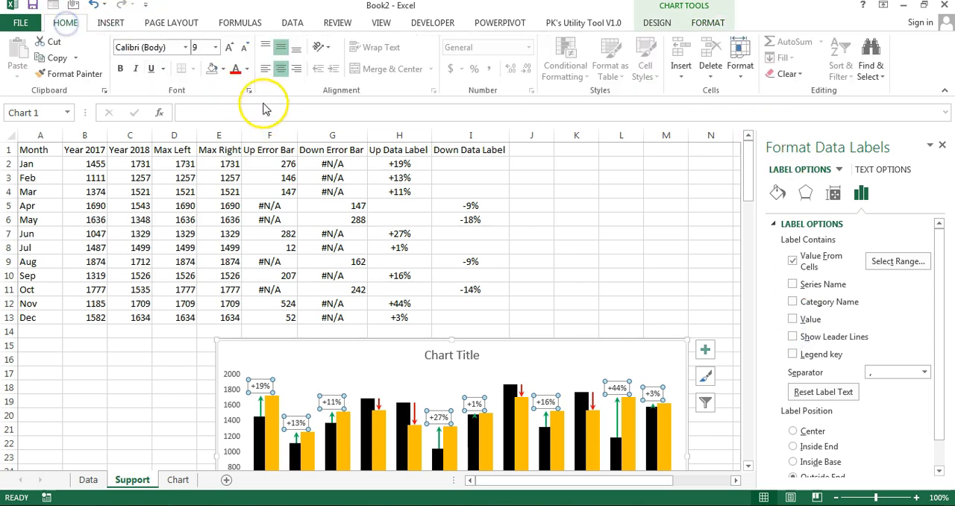
{"action": "left_click", "coordinate": [247, 69]}
{"action": "left_click", "coordinate": [294, 195]}
{"action": "left_click", "coordinate": [120, 68]}
{"action": "left_click", "coordinate": [236, 52]}
{"action": "left_click", "coordinate": [236, 52]}
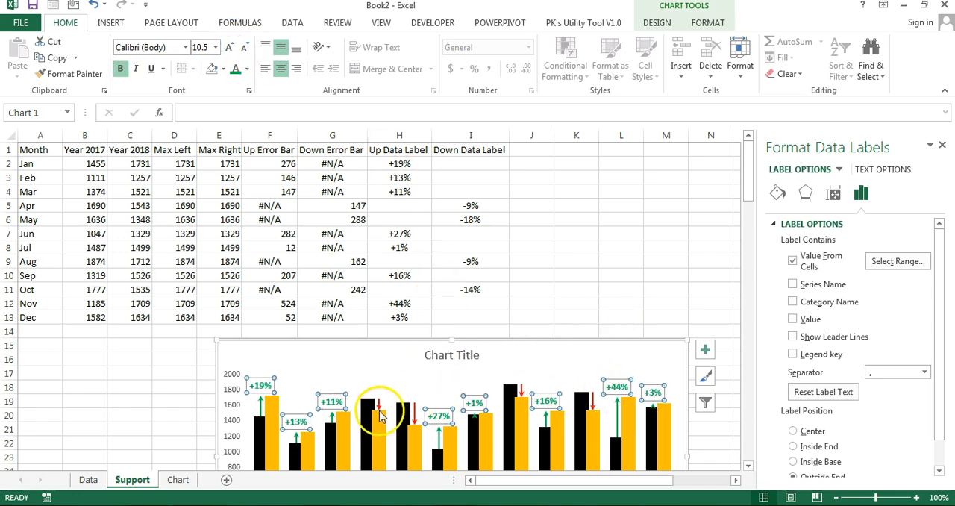
Step: Add data labels to the Max Right series in the chart
{"action": "left_click", "coordinate": [707, 22]}
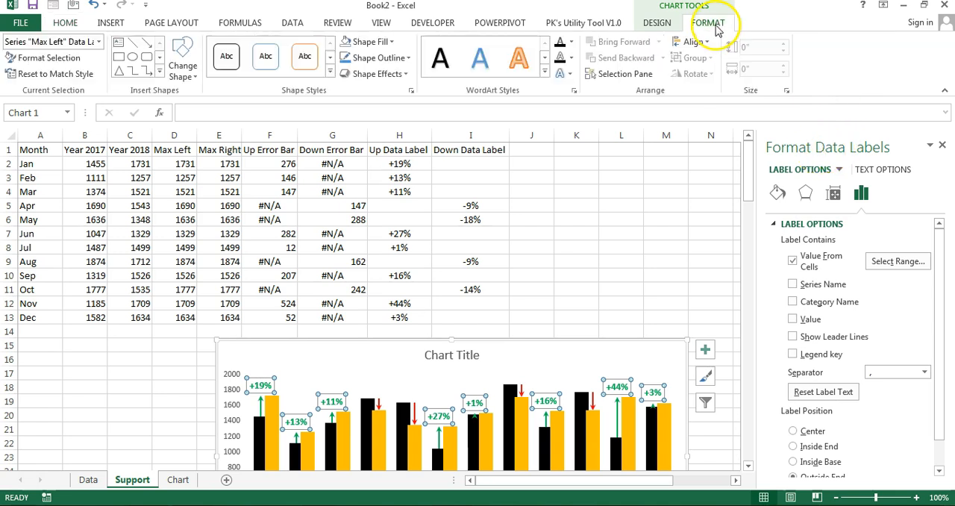
{"action": "left_click", "coordinate": [98, 41]}
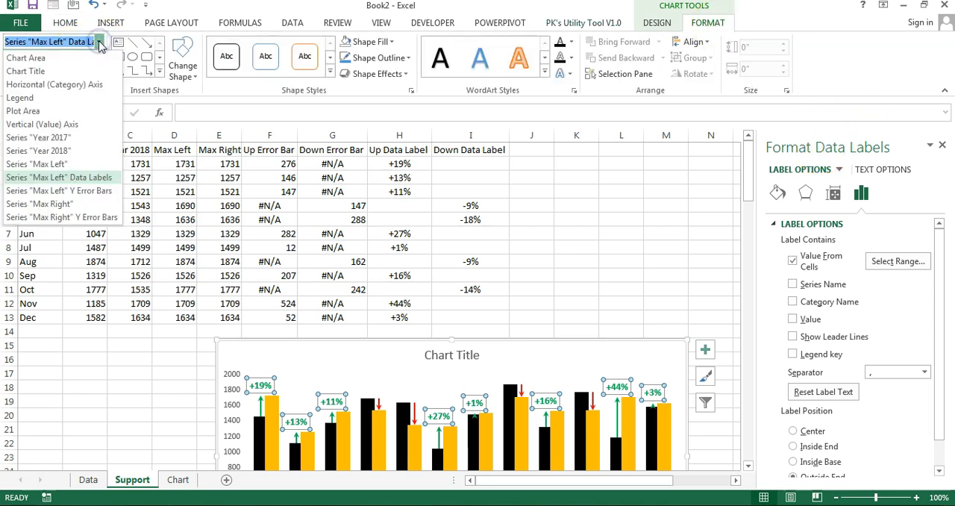
{"action": "left_click", "coordinate": [58, 204]}
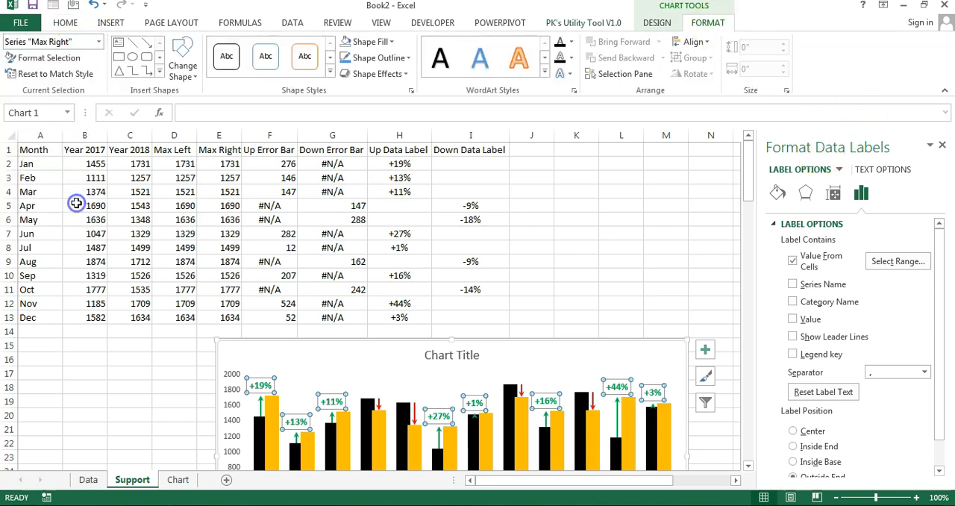
{"action": "right_click", "coordinate": [382, 423]}
{"action": "mouse_move", "coordinate": [486, 381]}
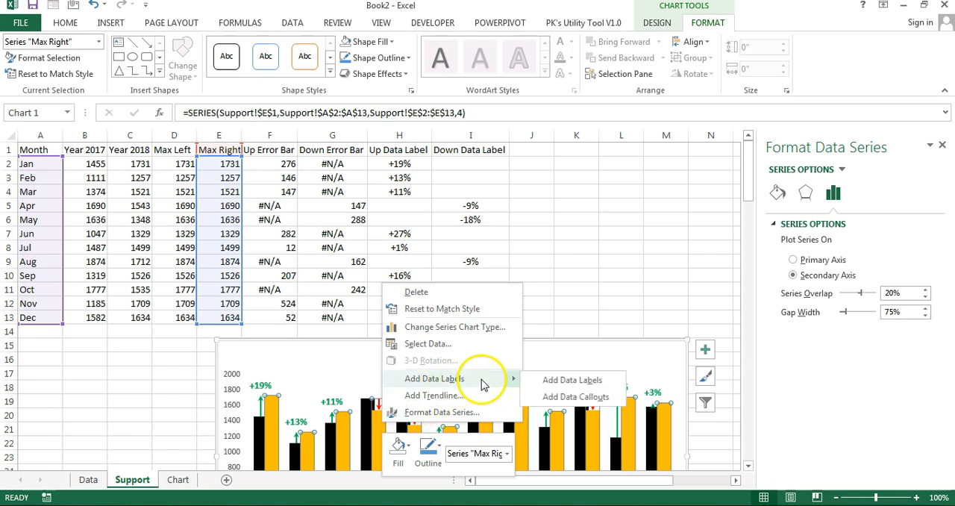
{"action": "left_click", "coordinate": [559, 380]}
Step: Make the Max Right data labels show cell values from I1:I13 and turn off the series value
{"action": "left_click", "coordinate": [383, 387]}
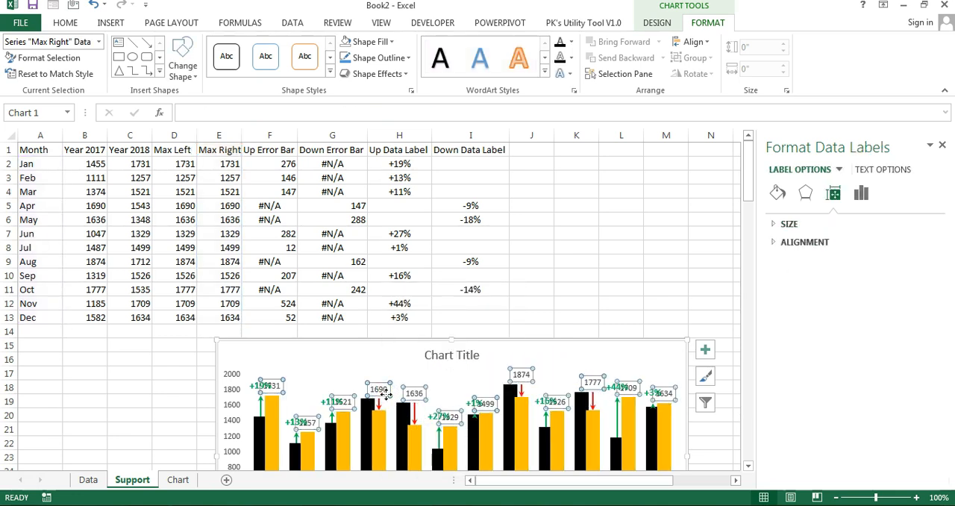
{"action": "right_click", "coordinate": [382, 390]}
{"action": "left_click", "coordinate": [450, 386]}
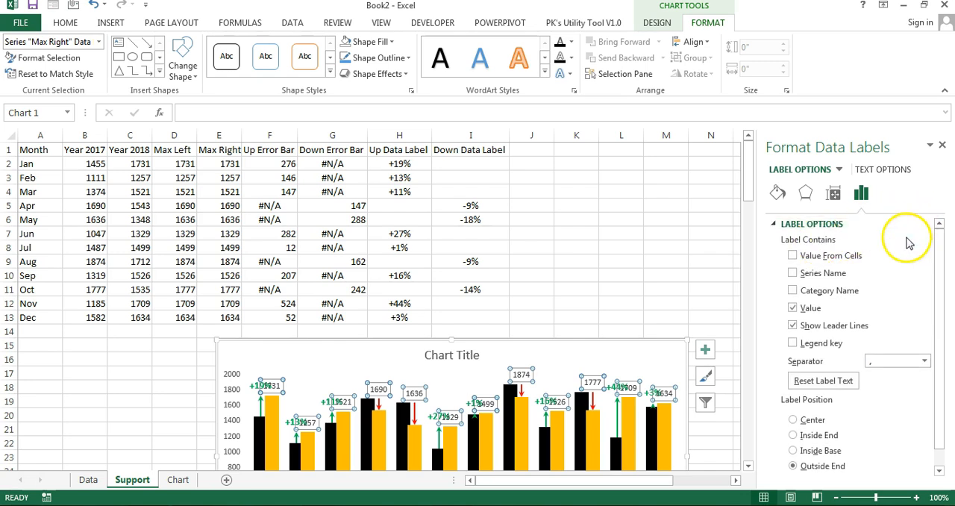
{"action": "left_click", "coordinate": [836, 257]}
{"action": "left_click_drag", "start_coordinate": [473, 152], "coordinate": [480, 314]}
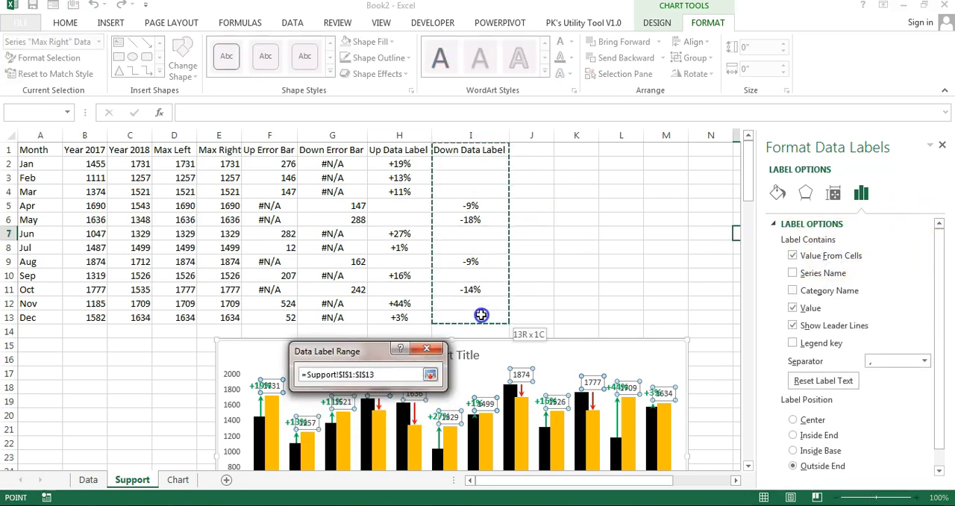
{"action": "left_click", "coordinate": [364, 410]}
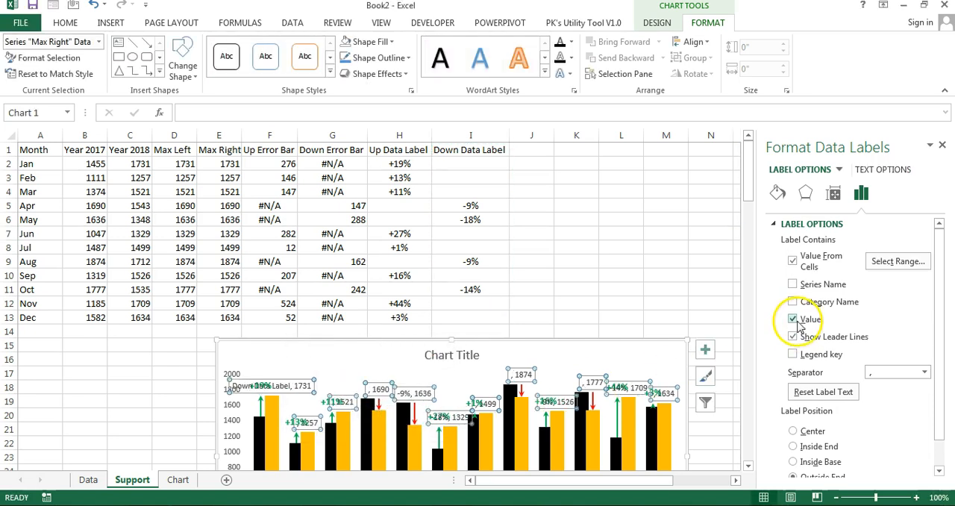
{"action": "left_click", "coordinate": [796, 320]}
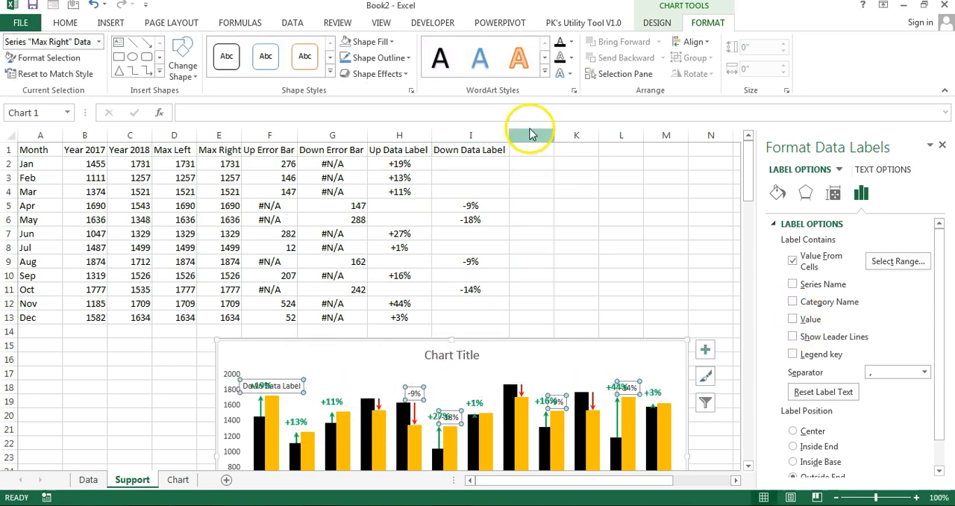
Step: Change the Max Right data label range to I2:I13 on the Support sheet
{"action": "left_click", "coordinate": [67, 23]}
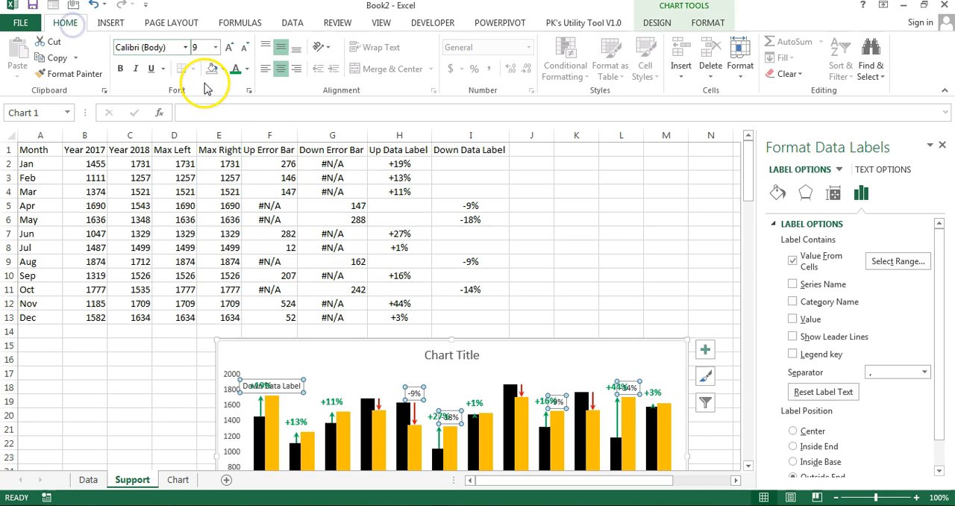
{"action": "left_click", "coordinate": [247, 69]}
{"action": "key", "text": "Escape"}
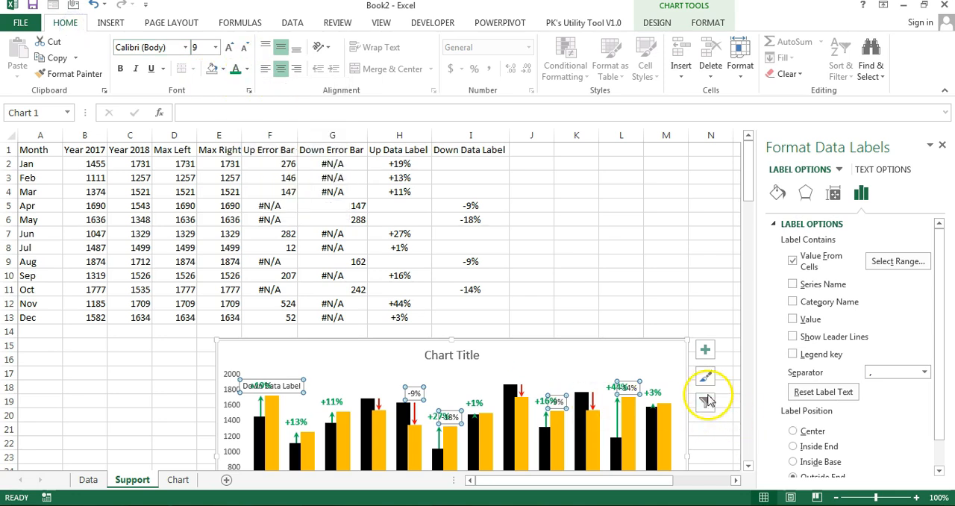
{"action": "left_click", "coordinate": [909, 263]}
{"action": "left_click_drag", "start_coordinate": [470, 164], "coordinate": [472, 313]}
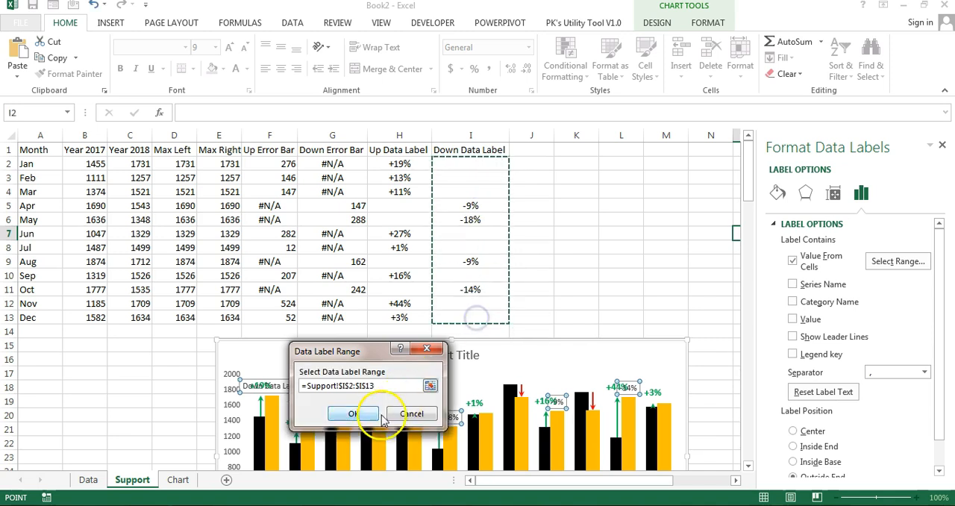
{"action": "left_click", "coordinate": [357, 411]}
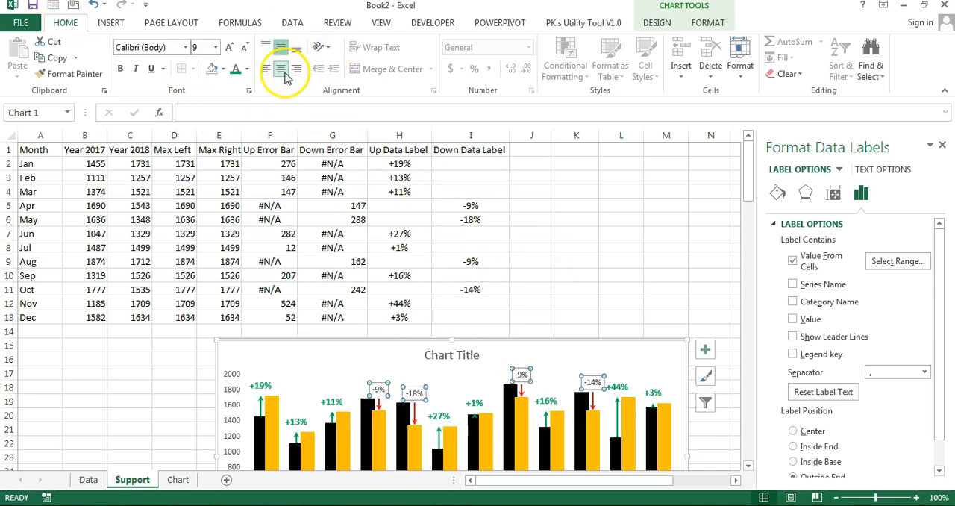
Step: Format the Max Right data labels as red, bold text at size 10.5
{"action": "left_click", "coordinate": [248, 69]}
{"action": "left_click", "coordinate": [248, 68]}
{"action": "left_click", "coordinate": [249, 68]}
{"action": "left_click", "coordinate": [247, 194]}
{"action": "left_click", "coordinate": [120, 68]}
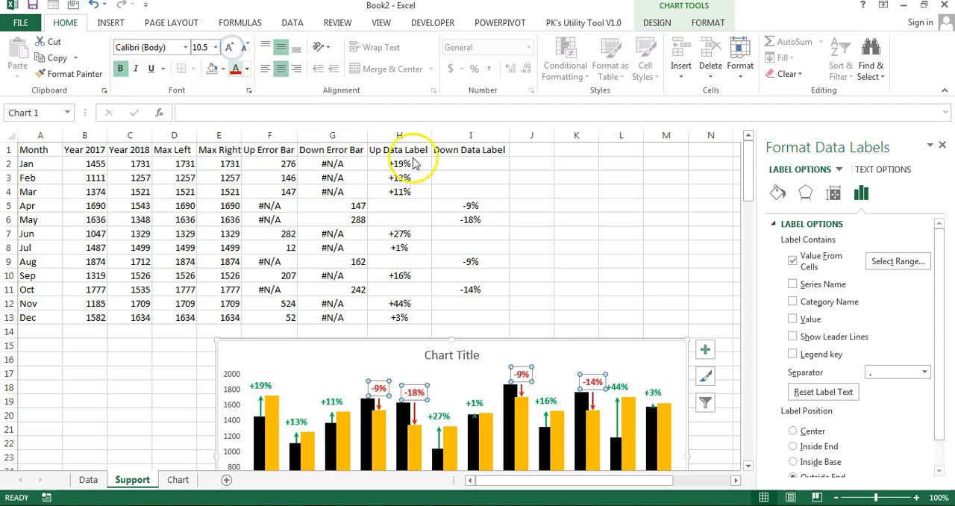
{"action": "left_click", "coordinate": [621, 219]}
Step: Cut the chart from the Support sheet, paste it into the Chart sheet and place it just below the country check boxes
{"action": "scroll", "coordinate": [643, 222], "scroll_direction": "down", "scroll_amount": 3}
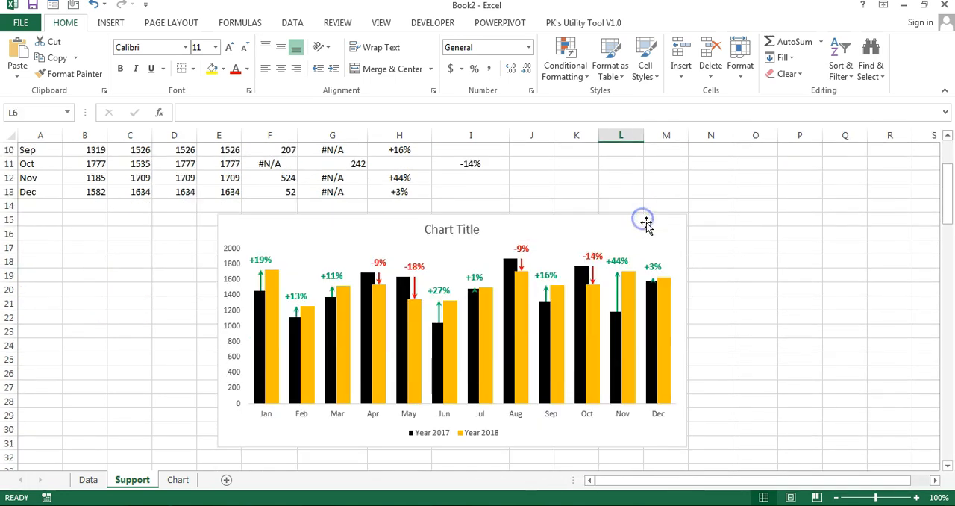
{"action": "left_click", "coordinate": [565, 216]}
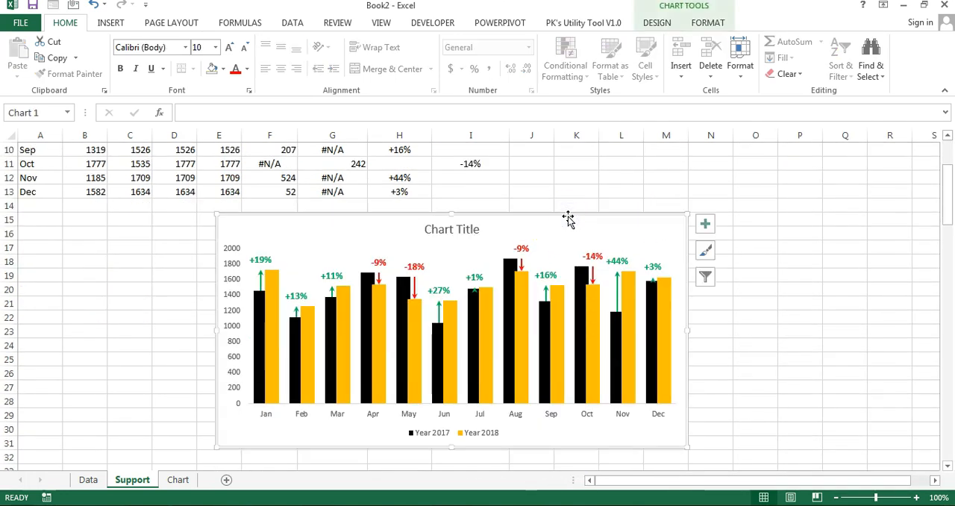
{"action": "key", "text": "ctrl+x"}
{"action": "left_click", "coordinate": [179, 481]}
{"action": "left_click", "coordinate": [362, 288]}
{"action": "key", "text": "ctrl+v"}
{"action": "left_click_drag", "start_coordinate": [446, 282], "coordinate": [363, 241]}
{"action": "left_click", "coordinate": [711, 205]}
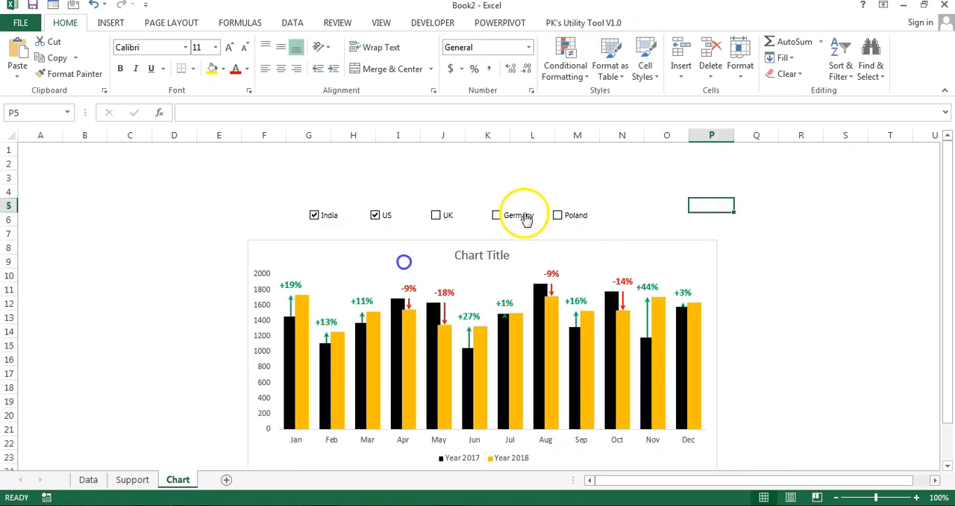
Step: Test the chart by turning the US check box off and on, and tick UK and Germany
{"action": "left_click", "coordinate": [382, 218]}
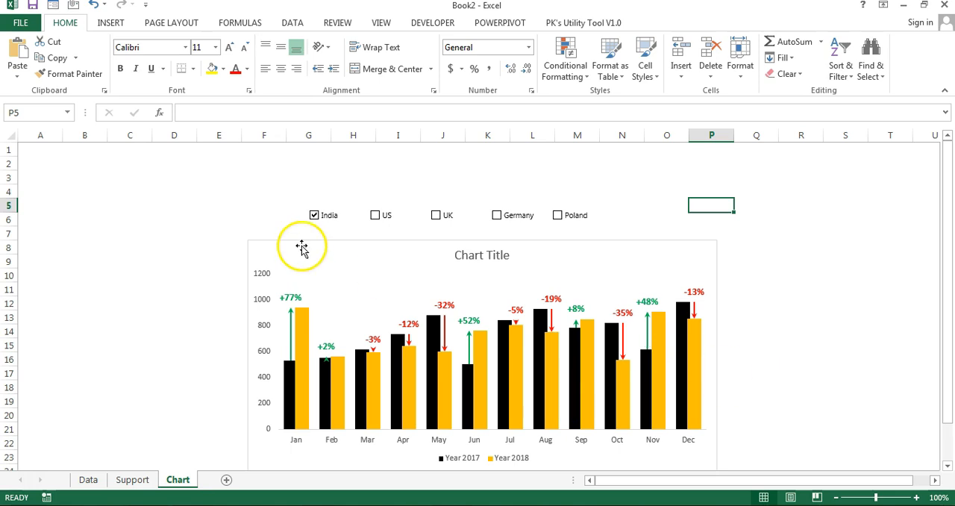
{"action": "left_click", "coordinate": [376, 215]}
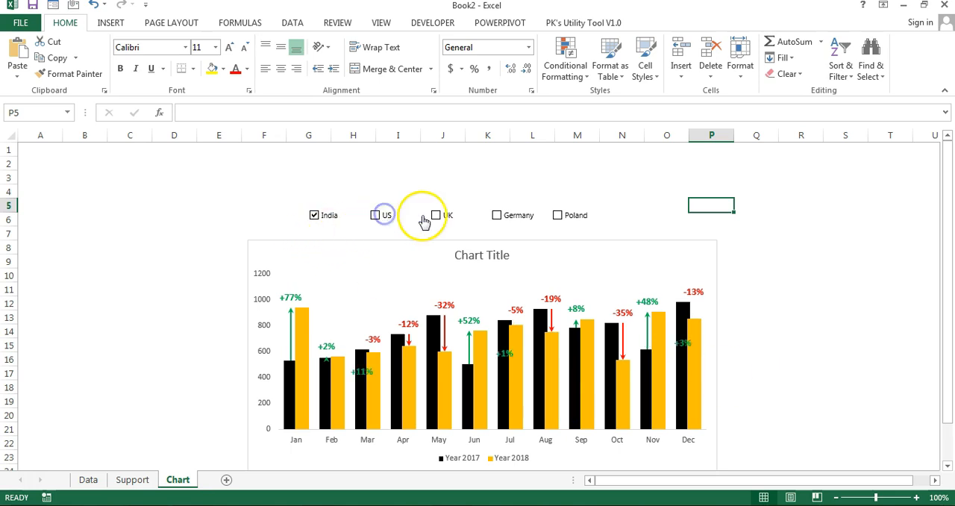
{"action": "left_click", "coordinate": [508, 216]}
{"action": "left_click", "coordinate": [652, 207]}
Step: Draw a rounded rectangle about 7.05" wide and 0.32" high across the country check box row
{"action": "left_click", "coordinate": [110, 22]}
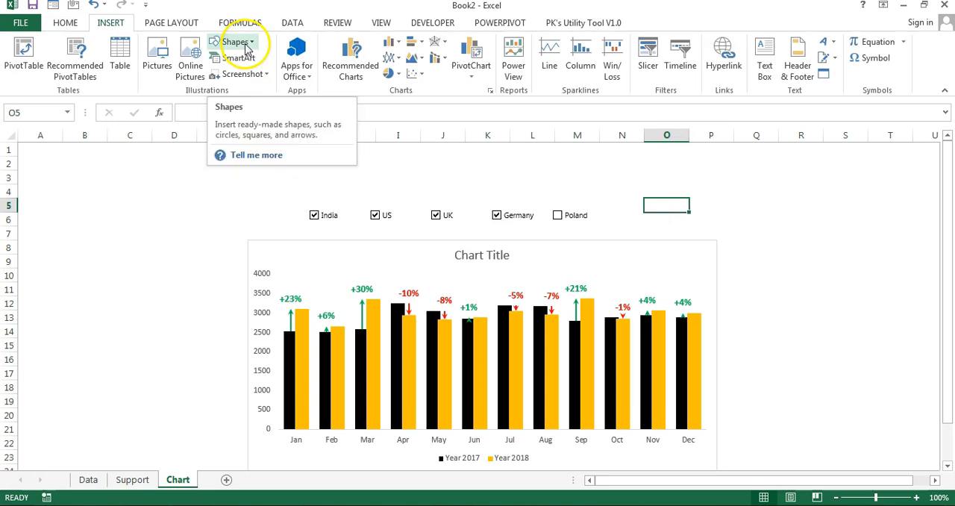
{"action": "left_click", "coordinate": [235, 42]}
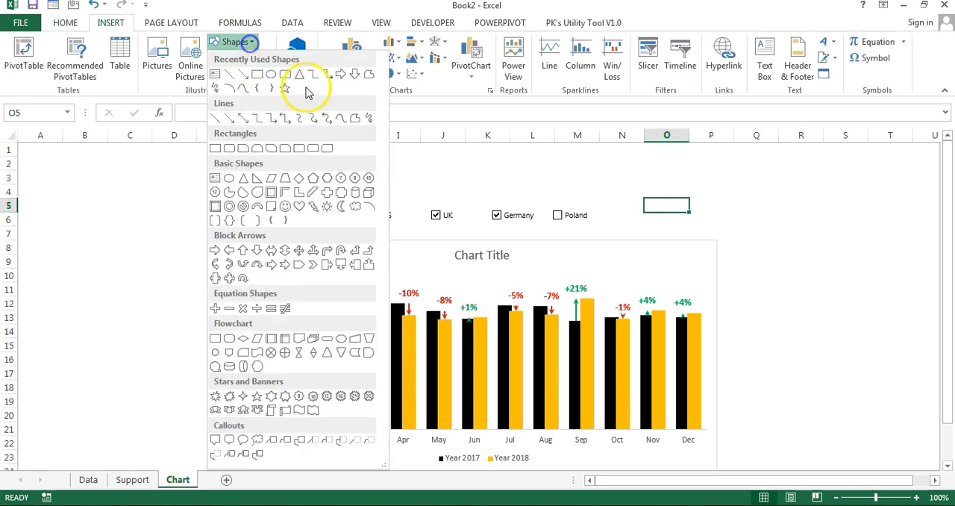
{"action": "left_click", "coordinate": [229, 148]}
{"action": "left_click_drag", "start_coordinate": [242, 212], "coordinate": [674, 221]}
Step: Send the rounded rectangle behind the check boxes and move the chart up against its lower edge
{"action": "right_click", "coordinate": [466, 223]}
{"action": "left_click", "coordinate": [534, 375]}
{"action": "left_click_drag", "start_coordinate": [641, 246], "coordinate": [636, 233]}
Step: Fill the rounded rectangle behind the country check boxes with the lightest tint of the blue theme colour
{"action": "left_click", "coordinate": [706, 216]}
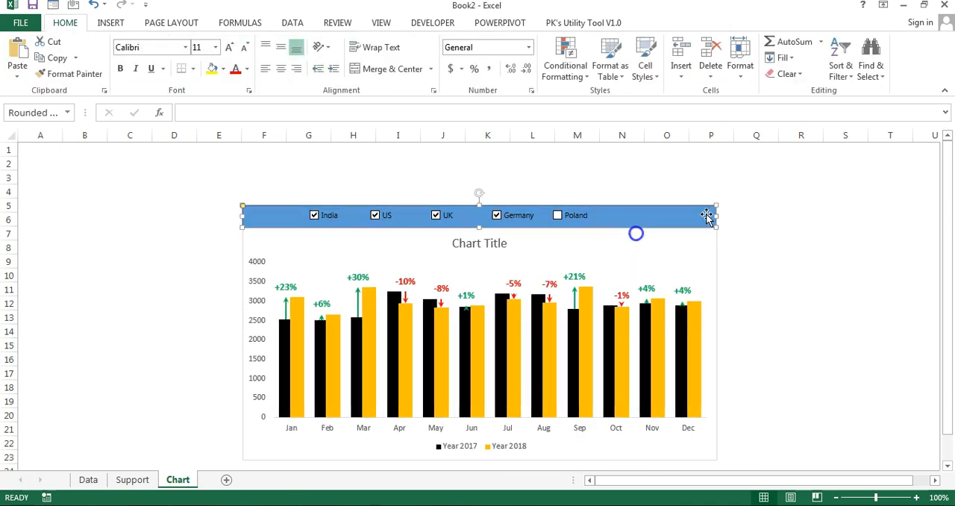
{"action": "left_click", "coordinate": [669, 23]}
{"action": "left_click", "coordinate": [340, 41]}
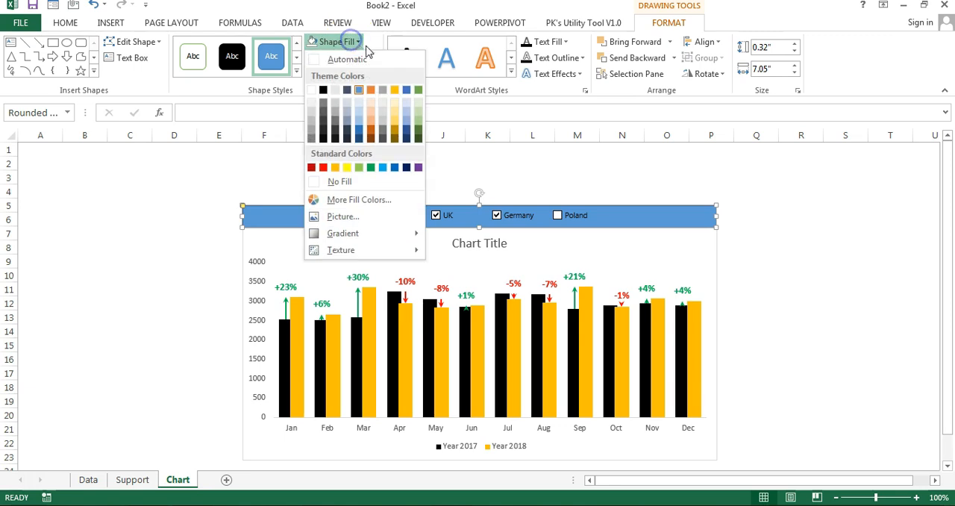
{"action": "left_click", "coordinate": [358, 102]}
{"action": "left_click", "coordinate": [663, 183]}
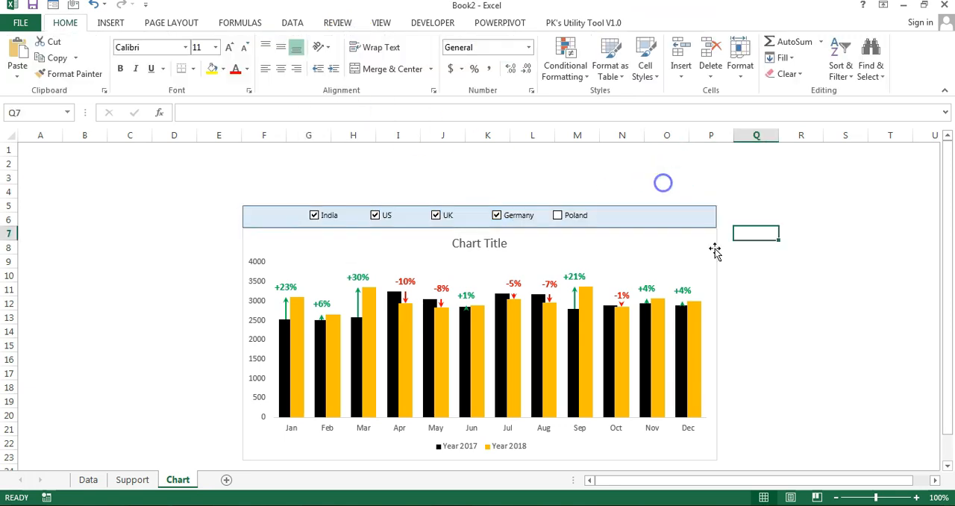
Step: Select every object on the Chart sheet and group the chart, rounded rectangle and country check boxes together
{"action": "left_click", "coordinate": [715, 251]}
{"action": "key", "text": "ctrl+a"}
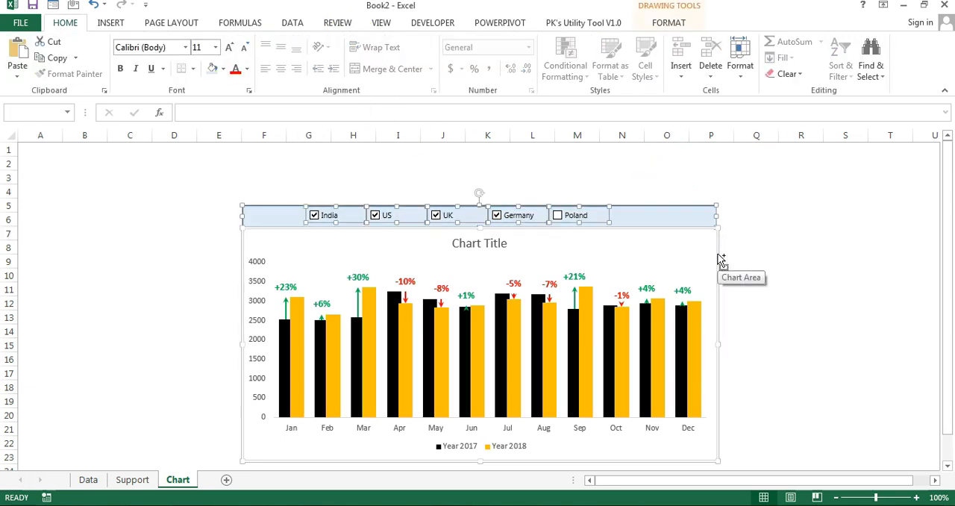
{"action": "right_click", "coordinate": [593, 219]}
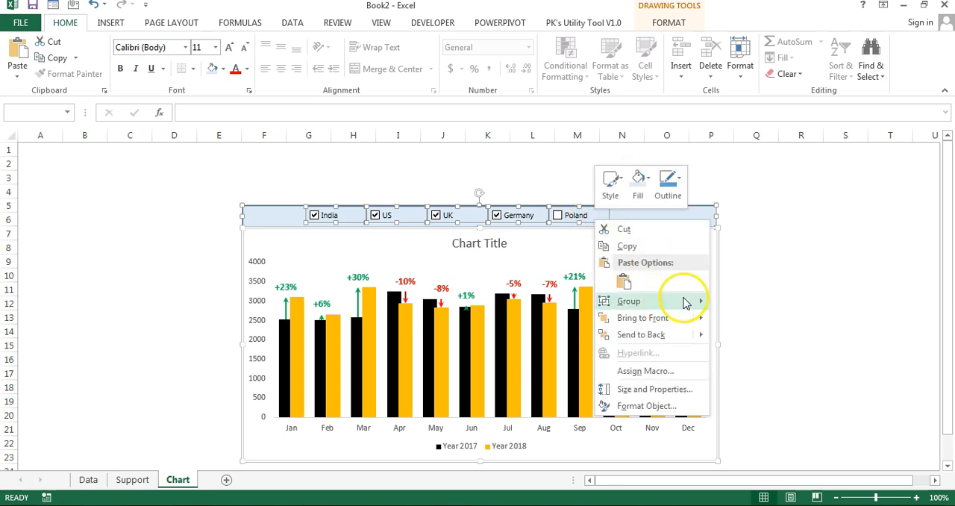
{"action": "left_click", "coordinate": [733, 300]}
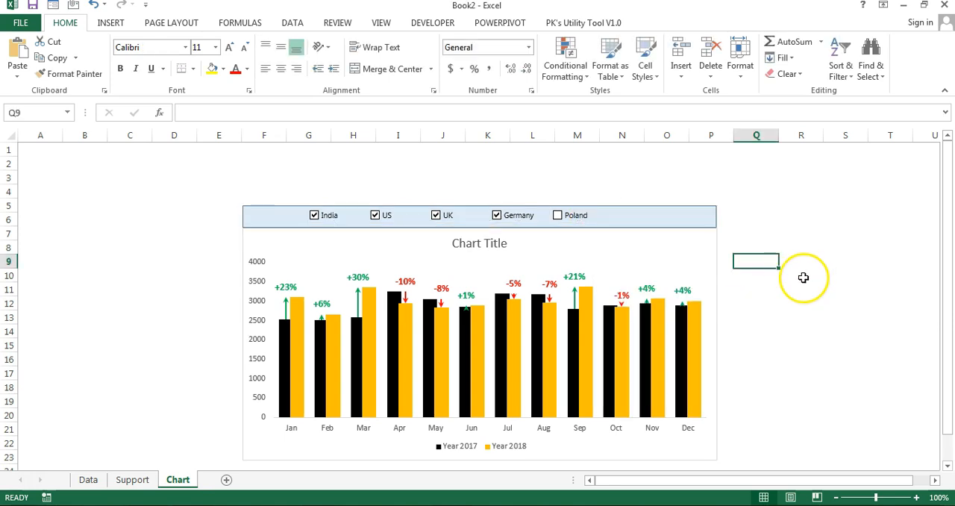
Step: Test the grouped chart by unticking US, UK and Germany, and tick US again
{"action": "left_click", "coordinate": [376, 215]}
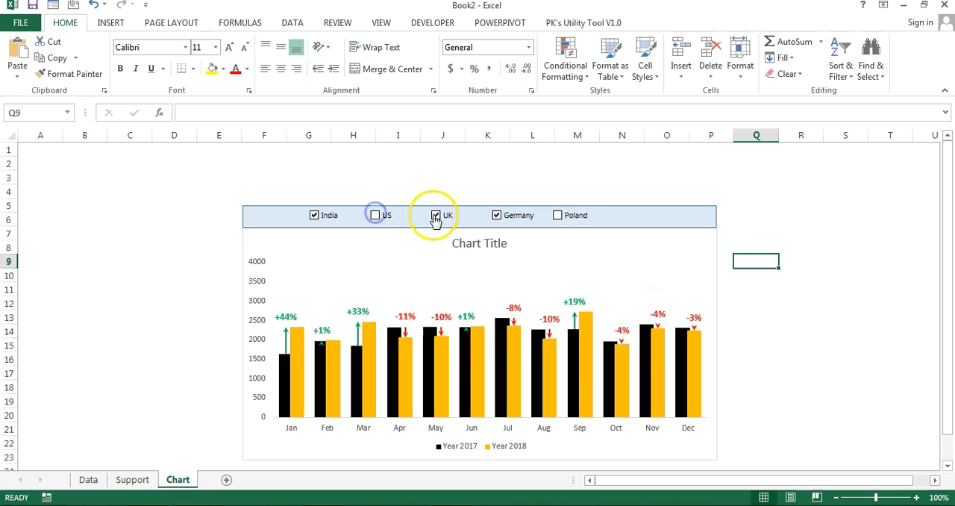
{"action": "left_click", "coordinate": [436, 215]}
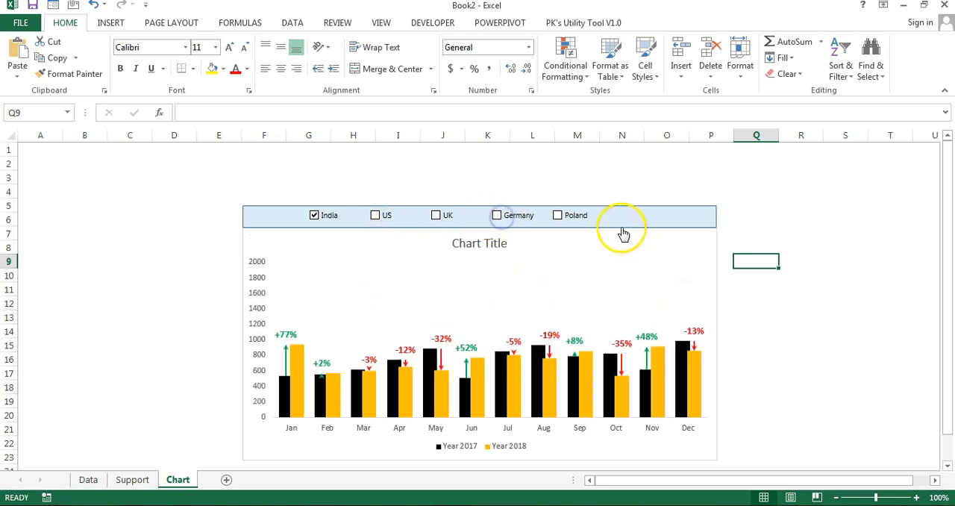
{"action": "left_click", "coordinate": [377, 215]}
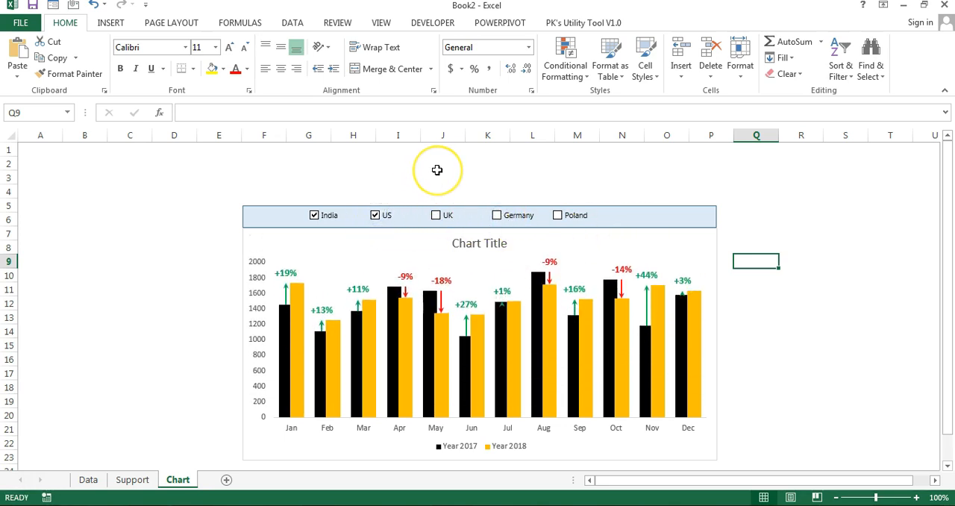